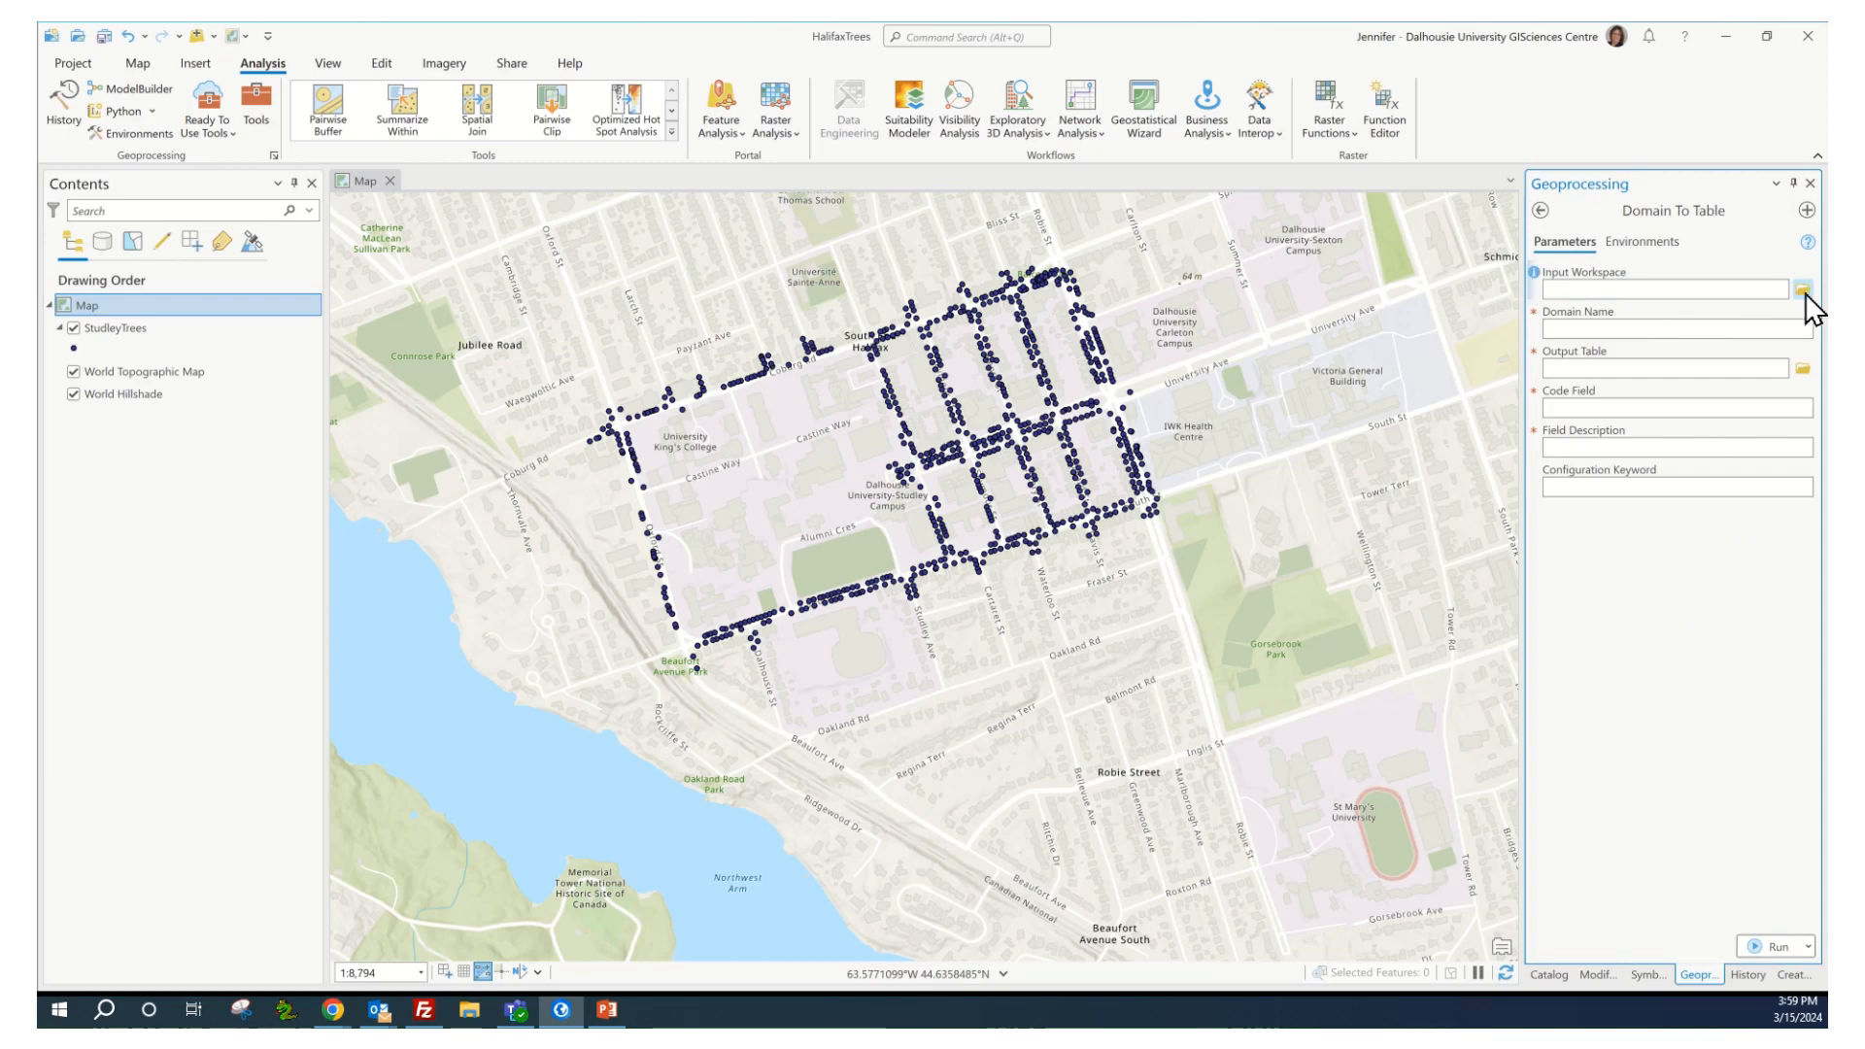
Step: Set the Domain To Table input workspace to HalifaxTrees.gdb in the HalifaxTrees project folder
left_click(992, 558)
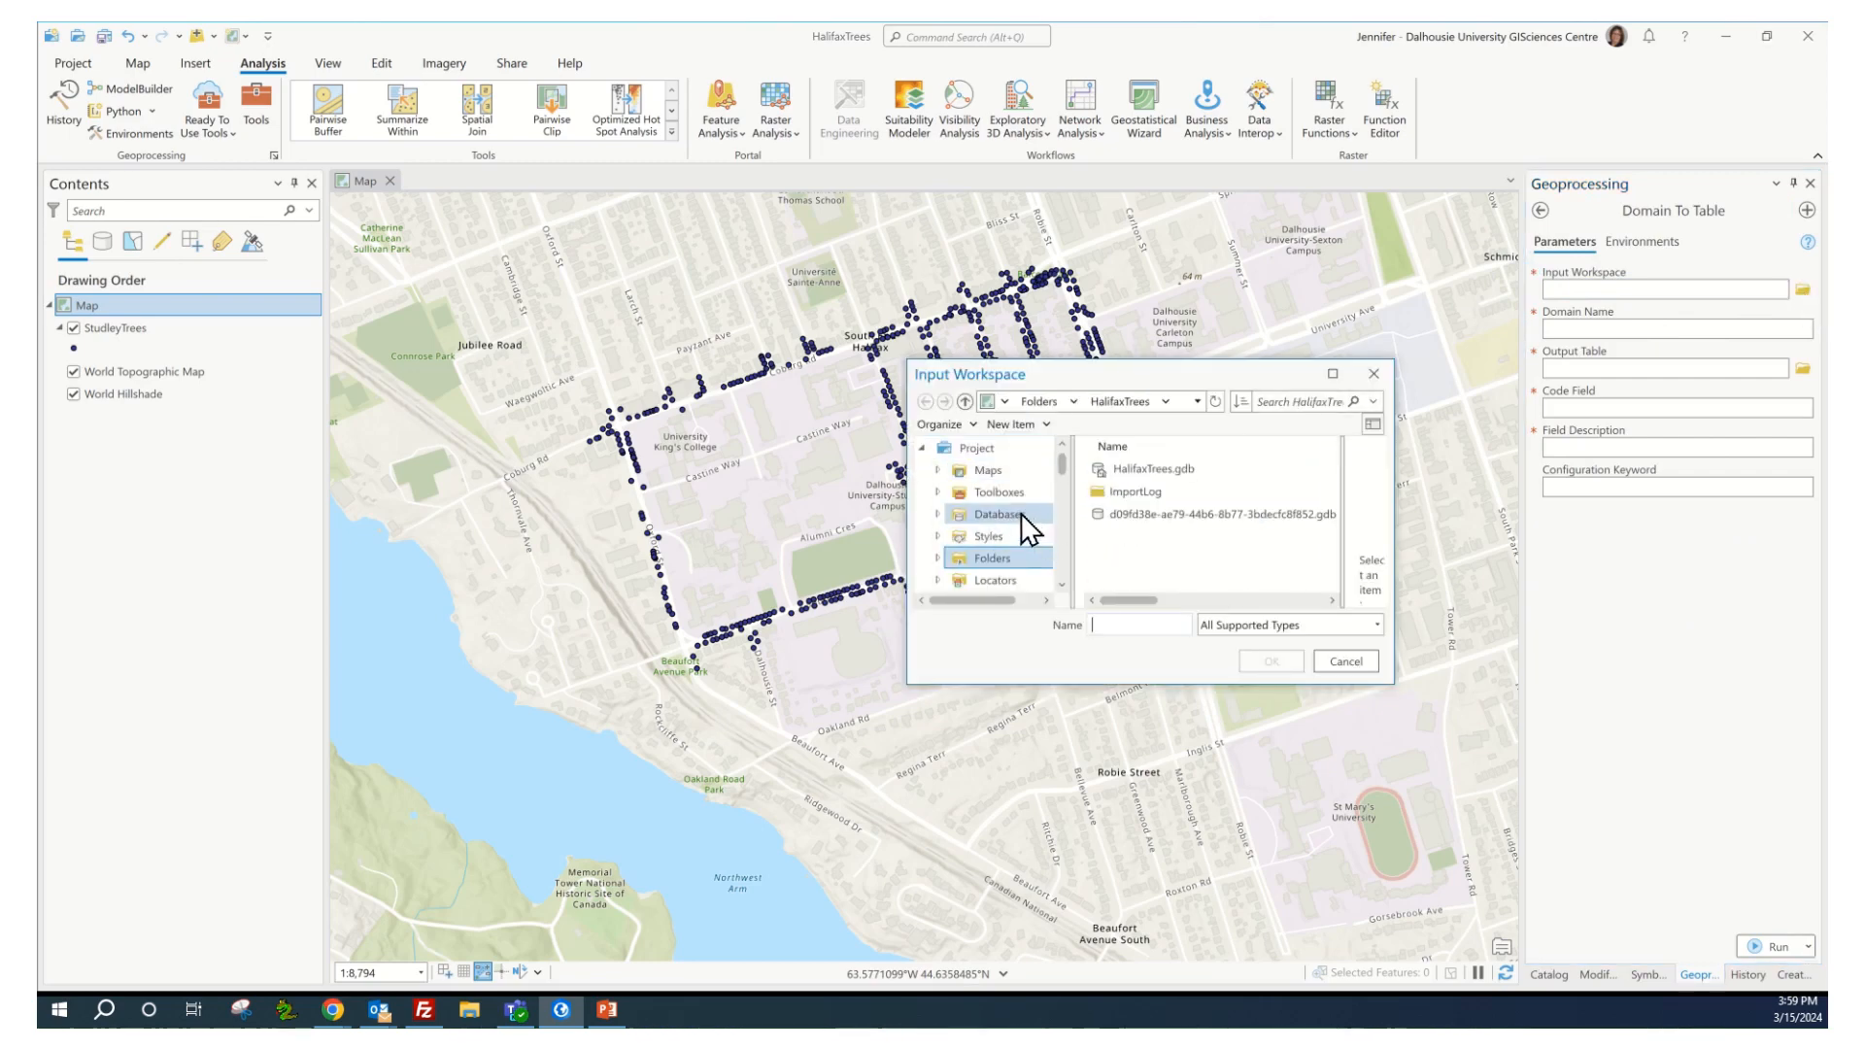
double_click(1015, 561)
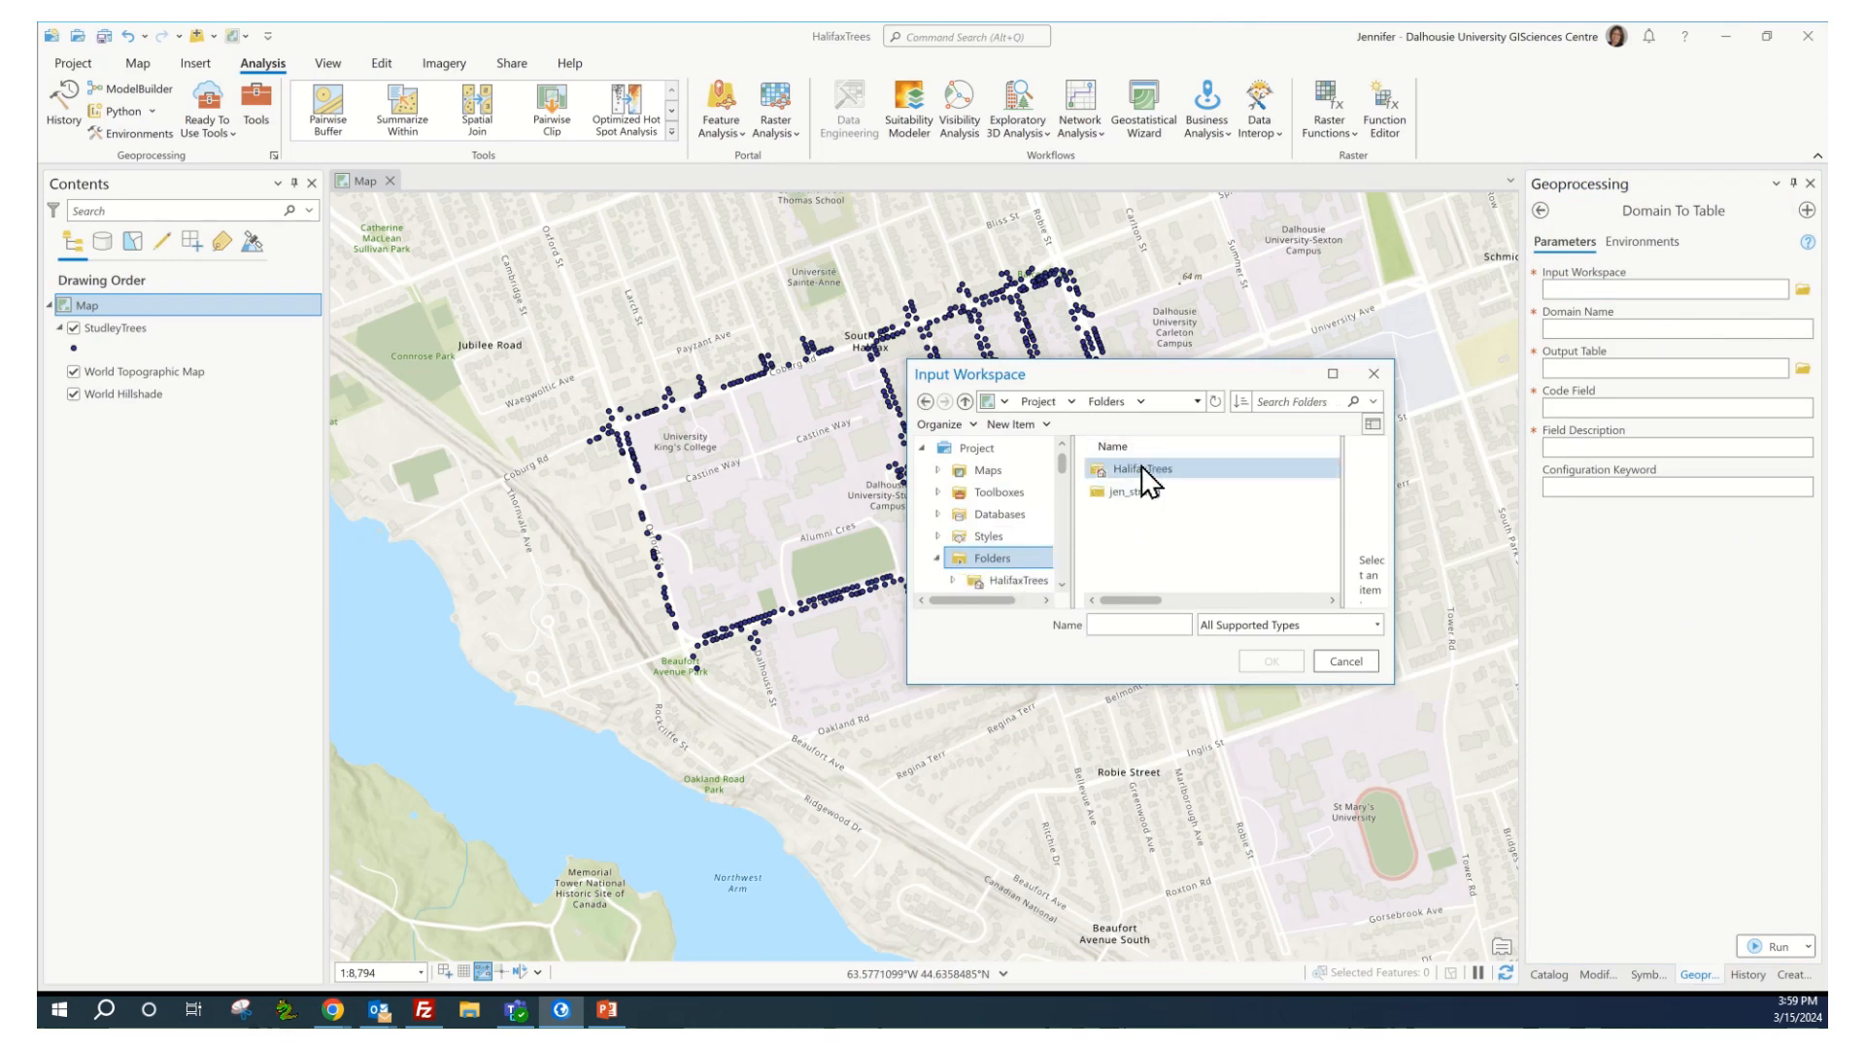
double_click(1146, 468)
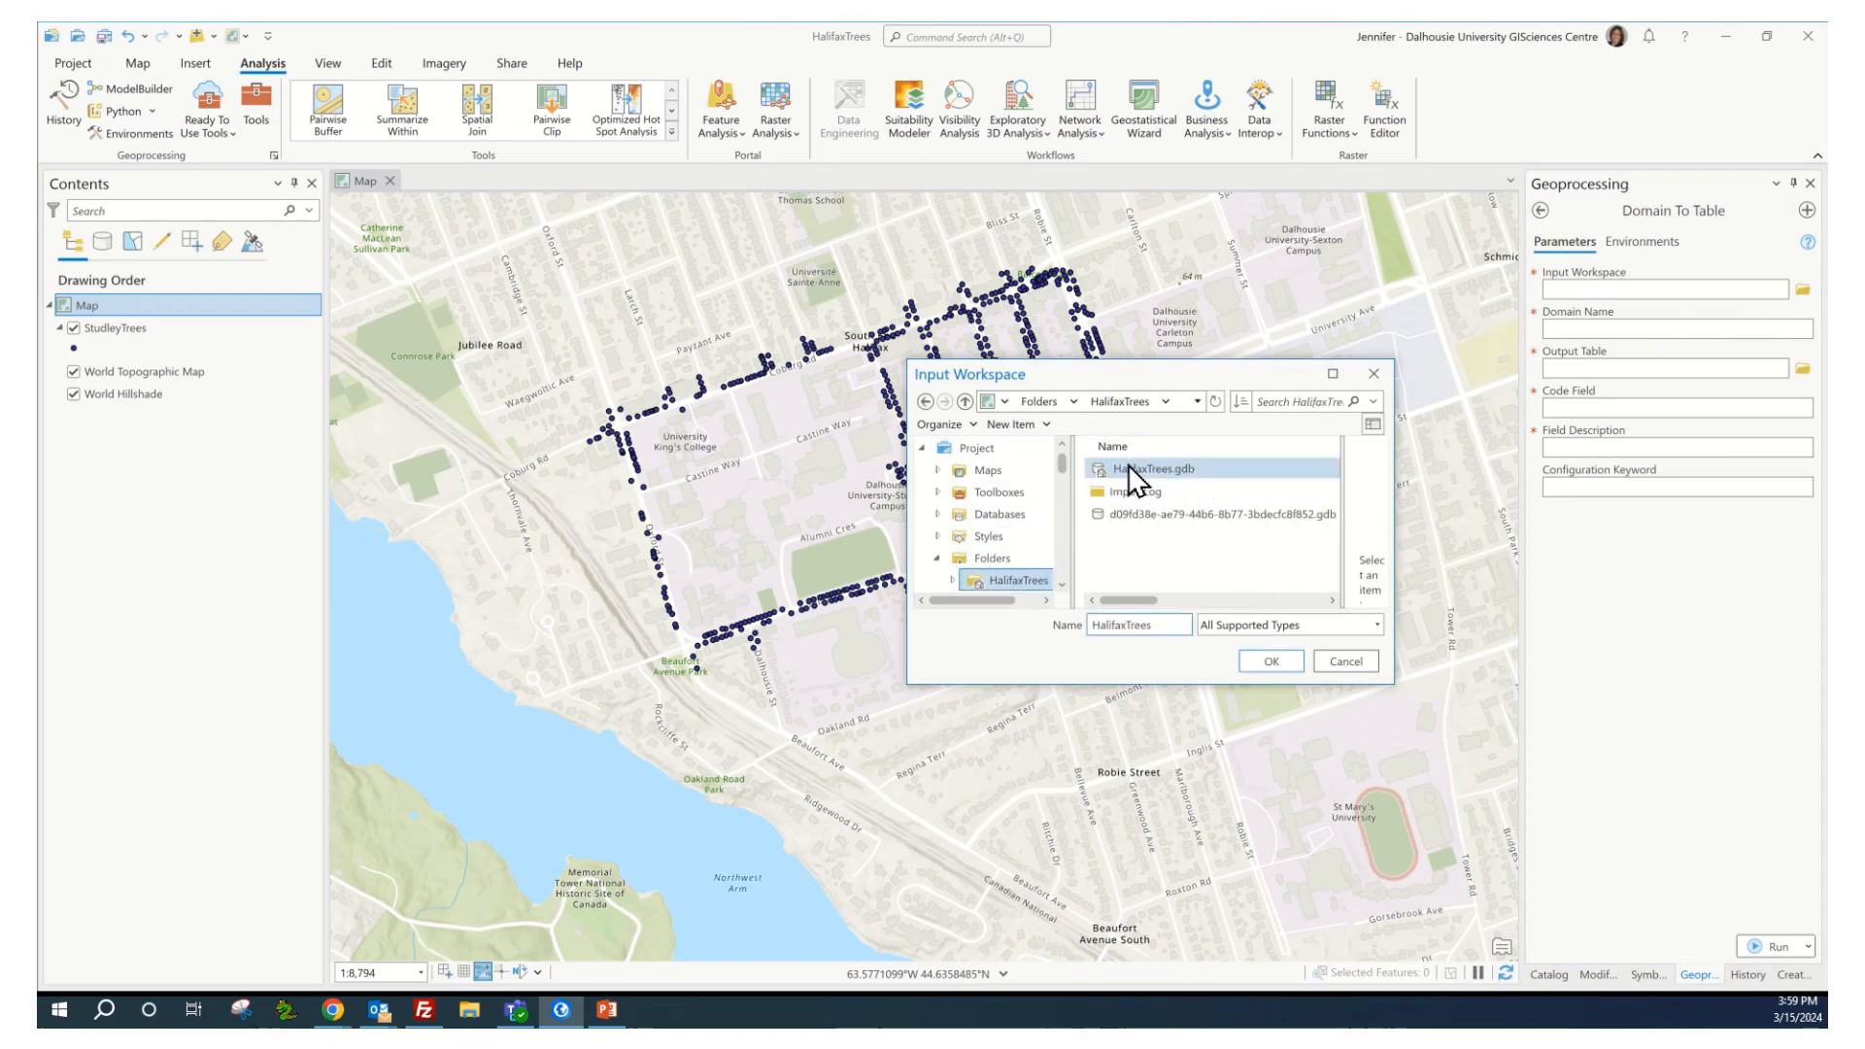
double_click(1154, 474)
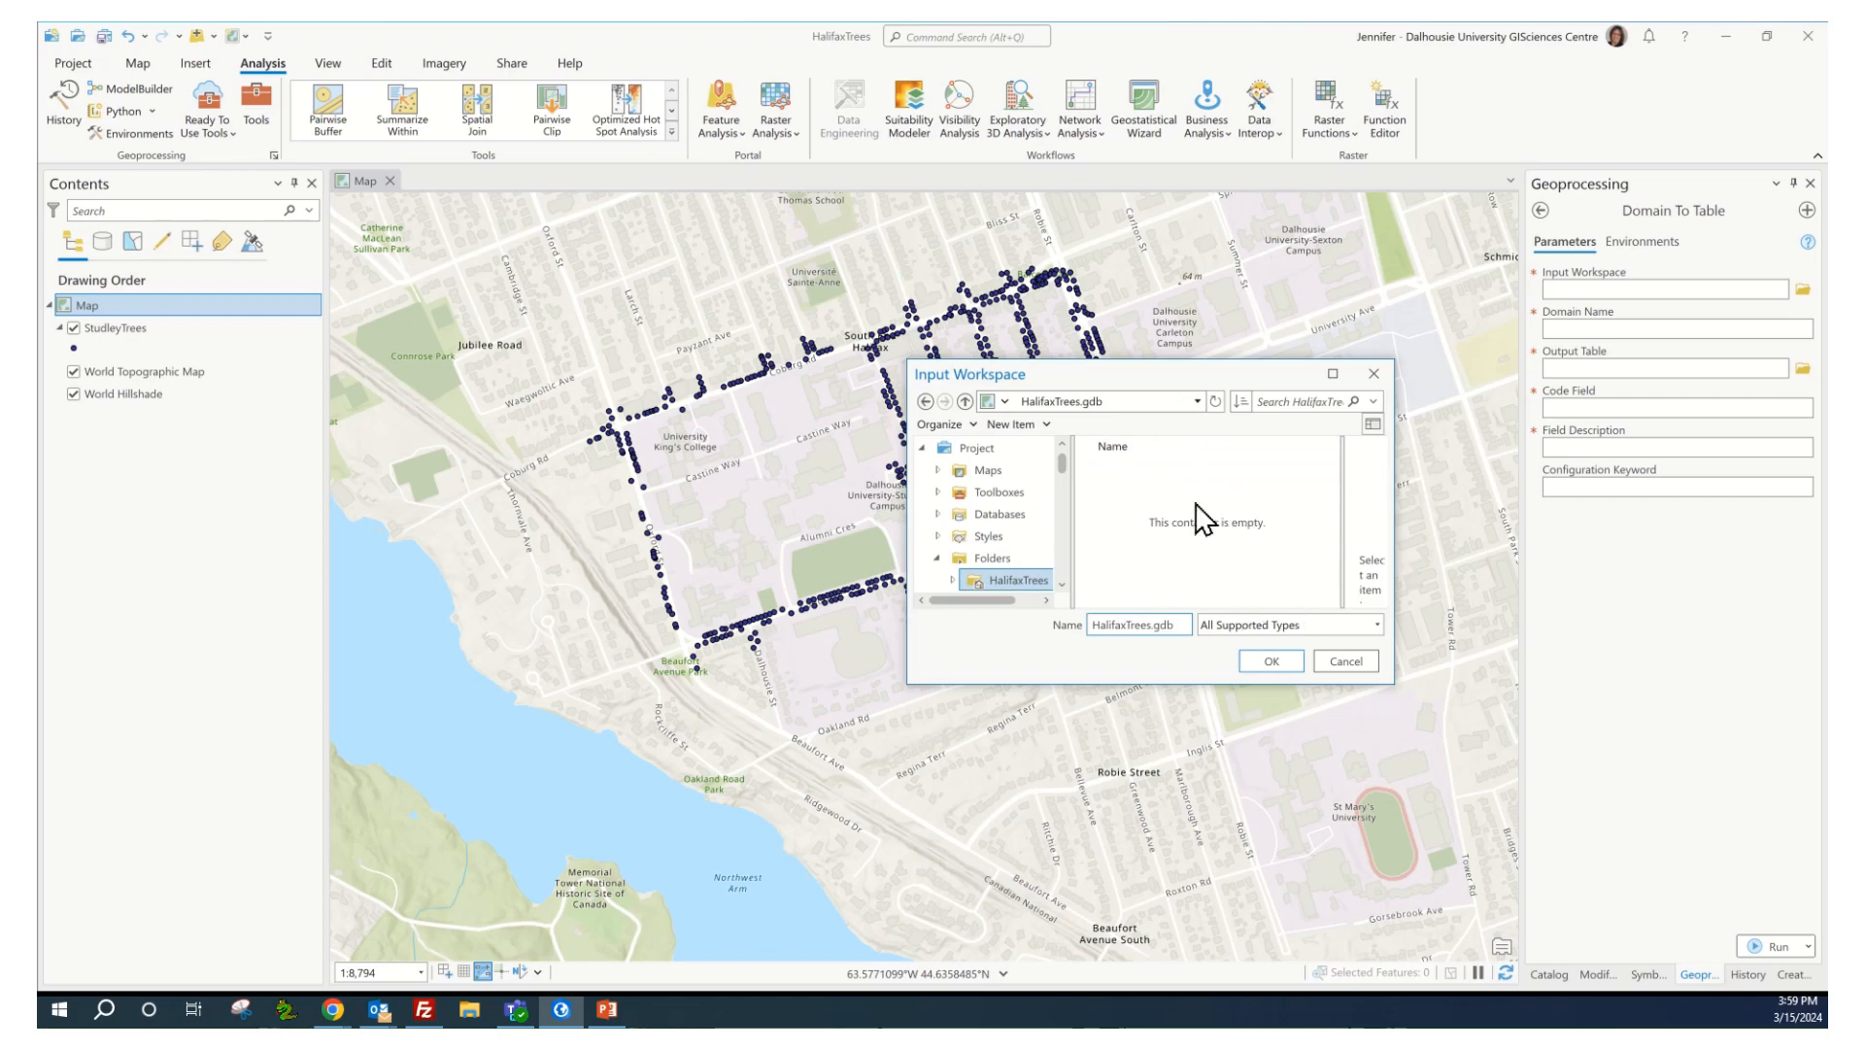
left_click(964, 401)
left_click(1270, 660)
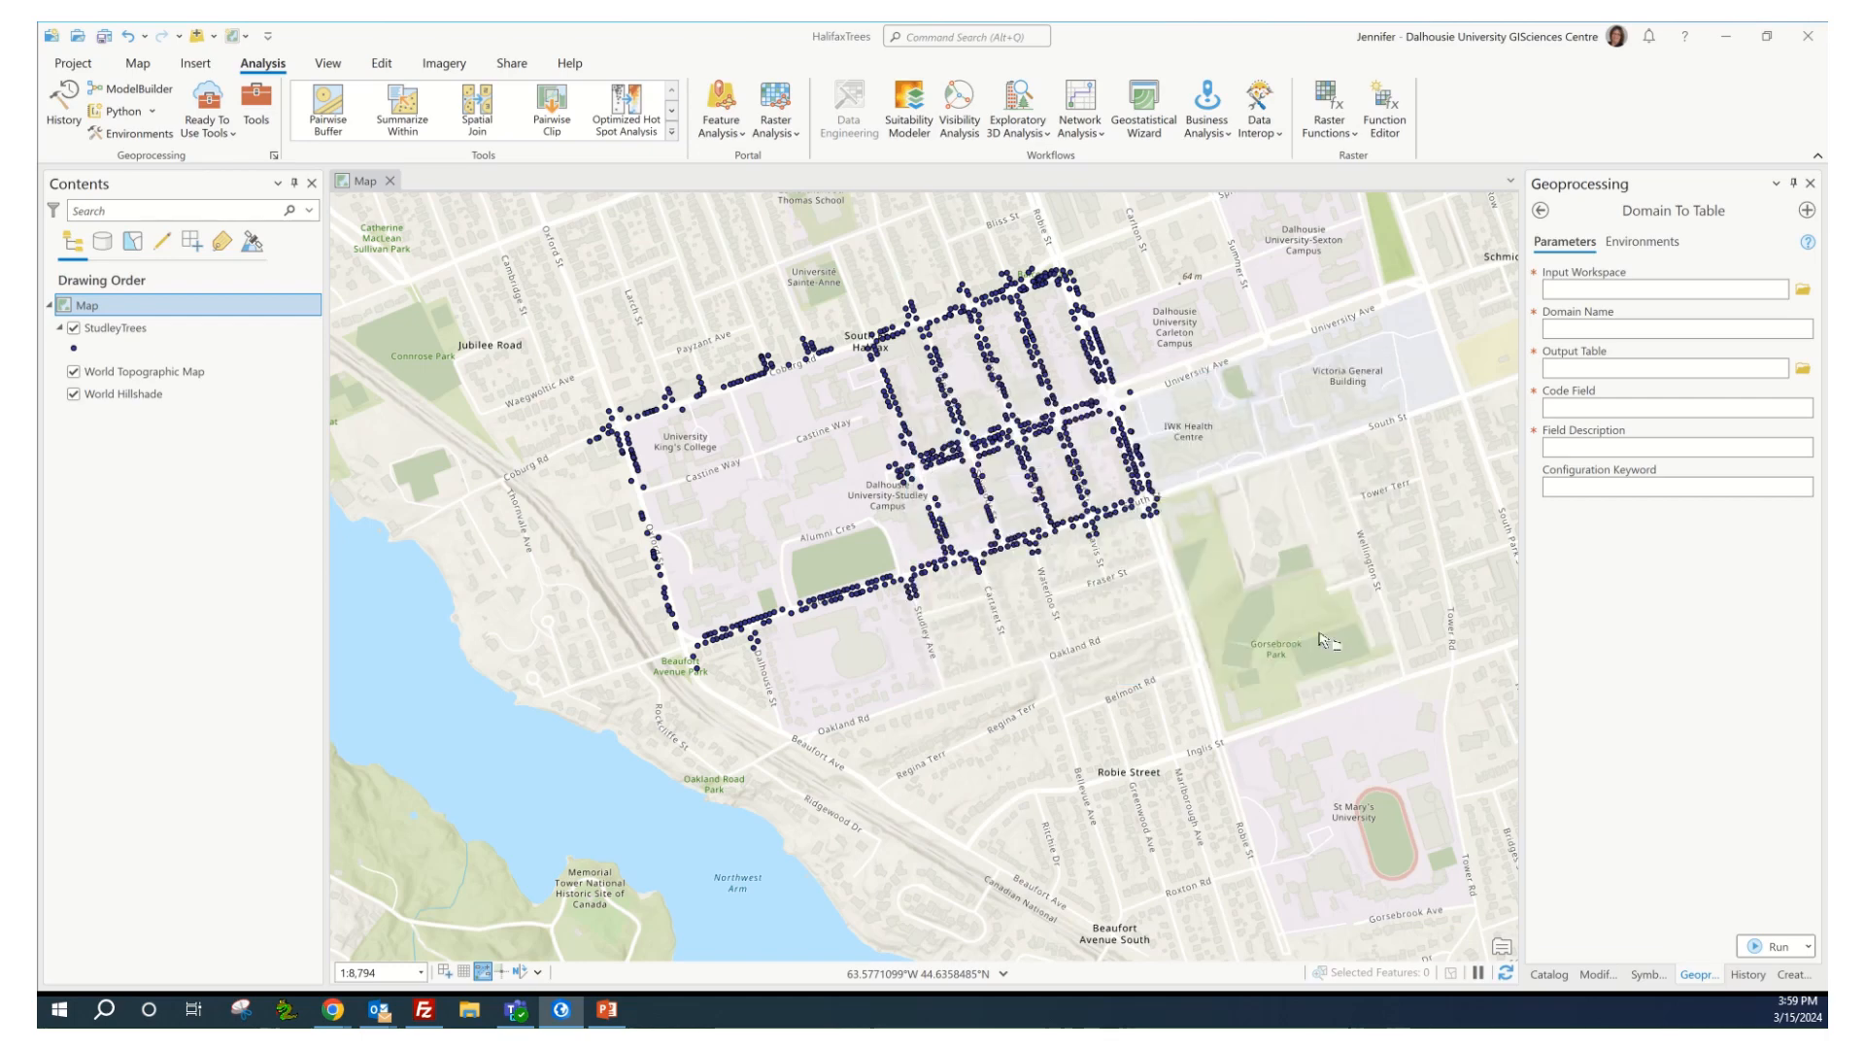
Step: Choose the AST_tree_sp_comm domain and name the output table CommonTreeTypes
left_click(1806, 329)
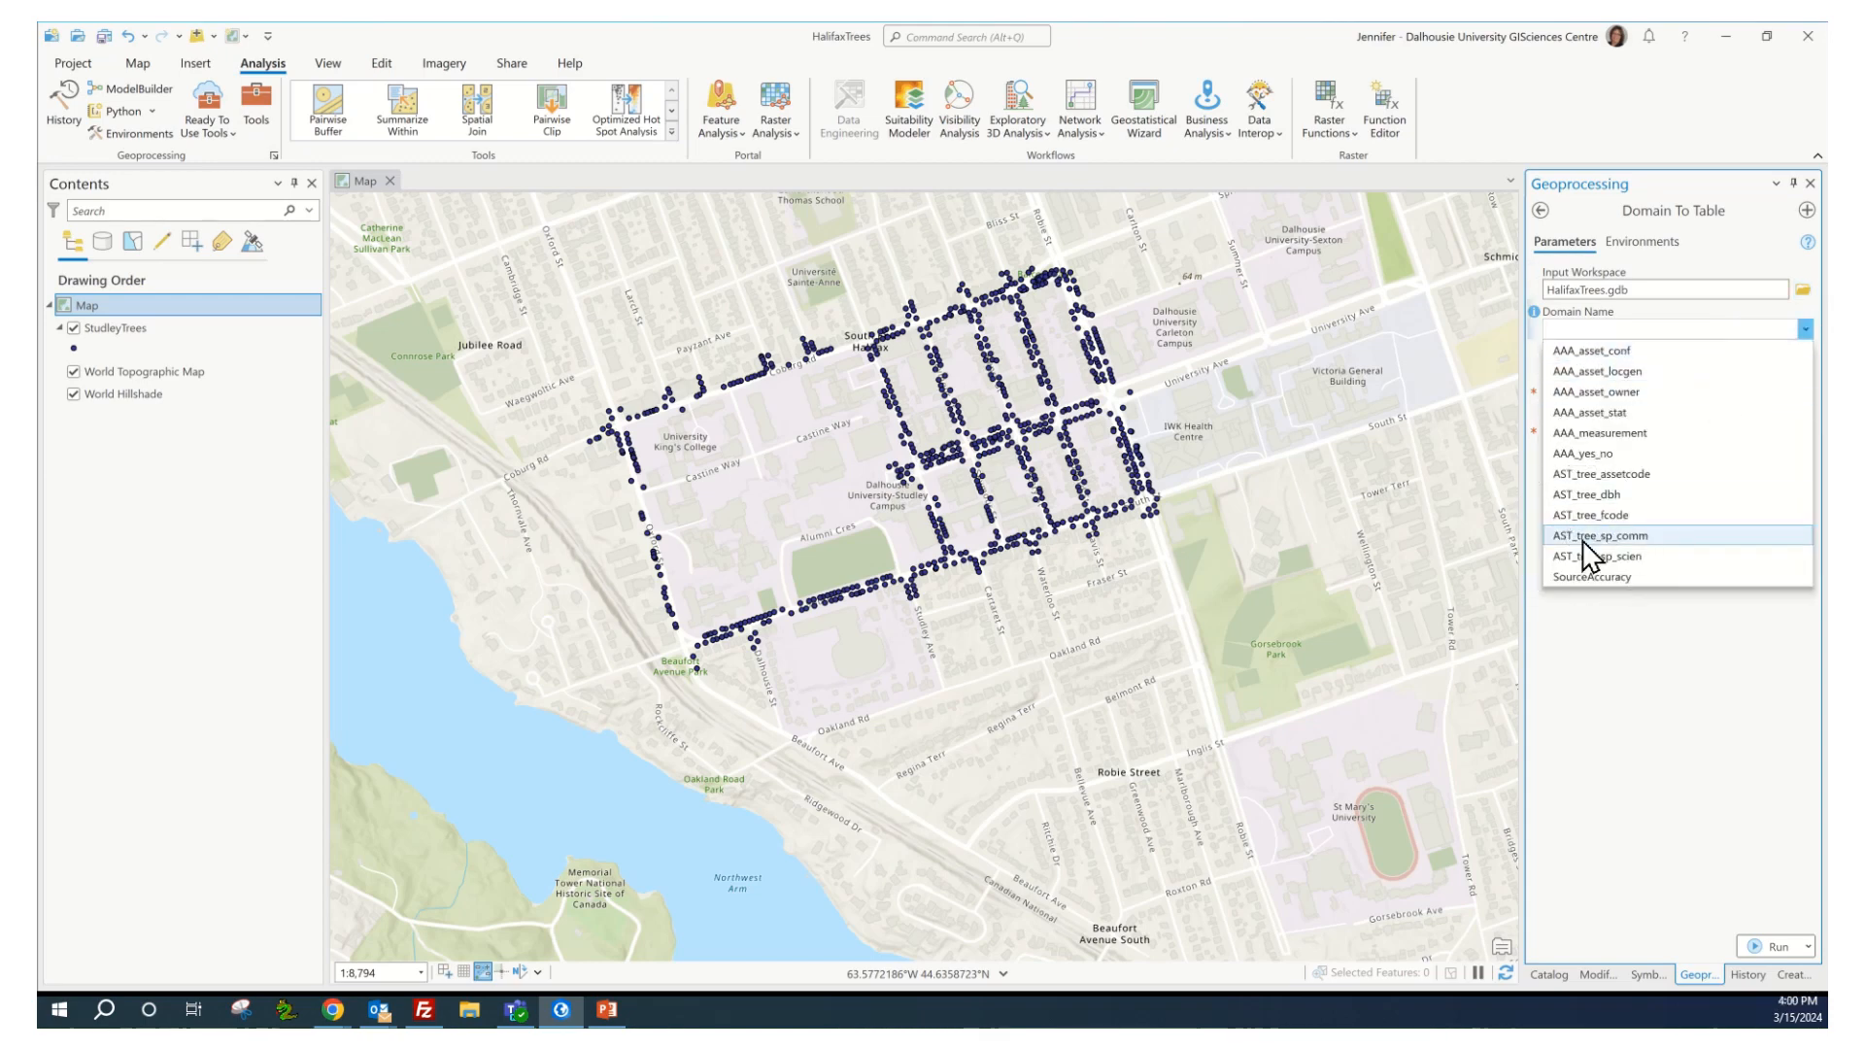
left_click(1634, 535)
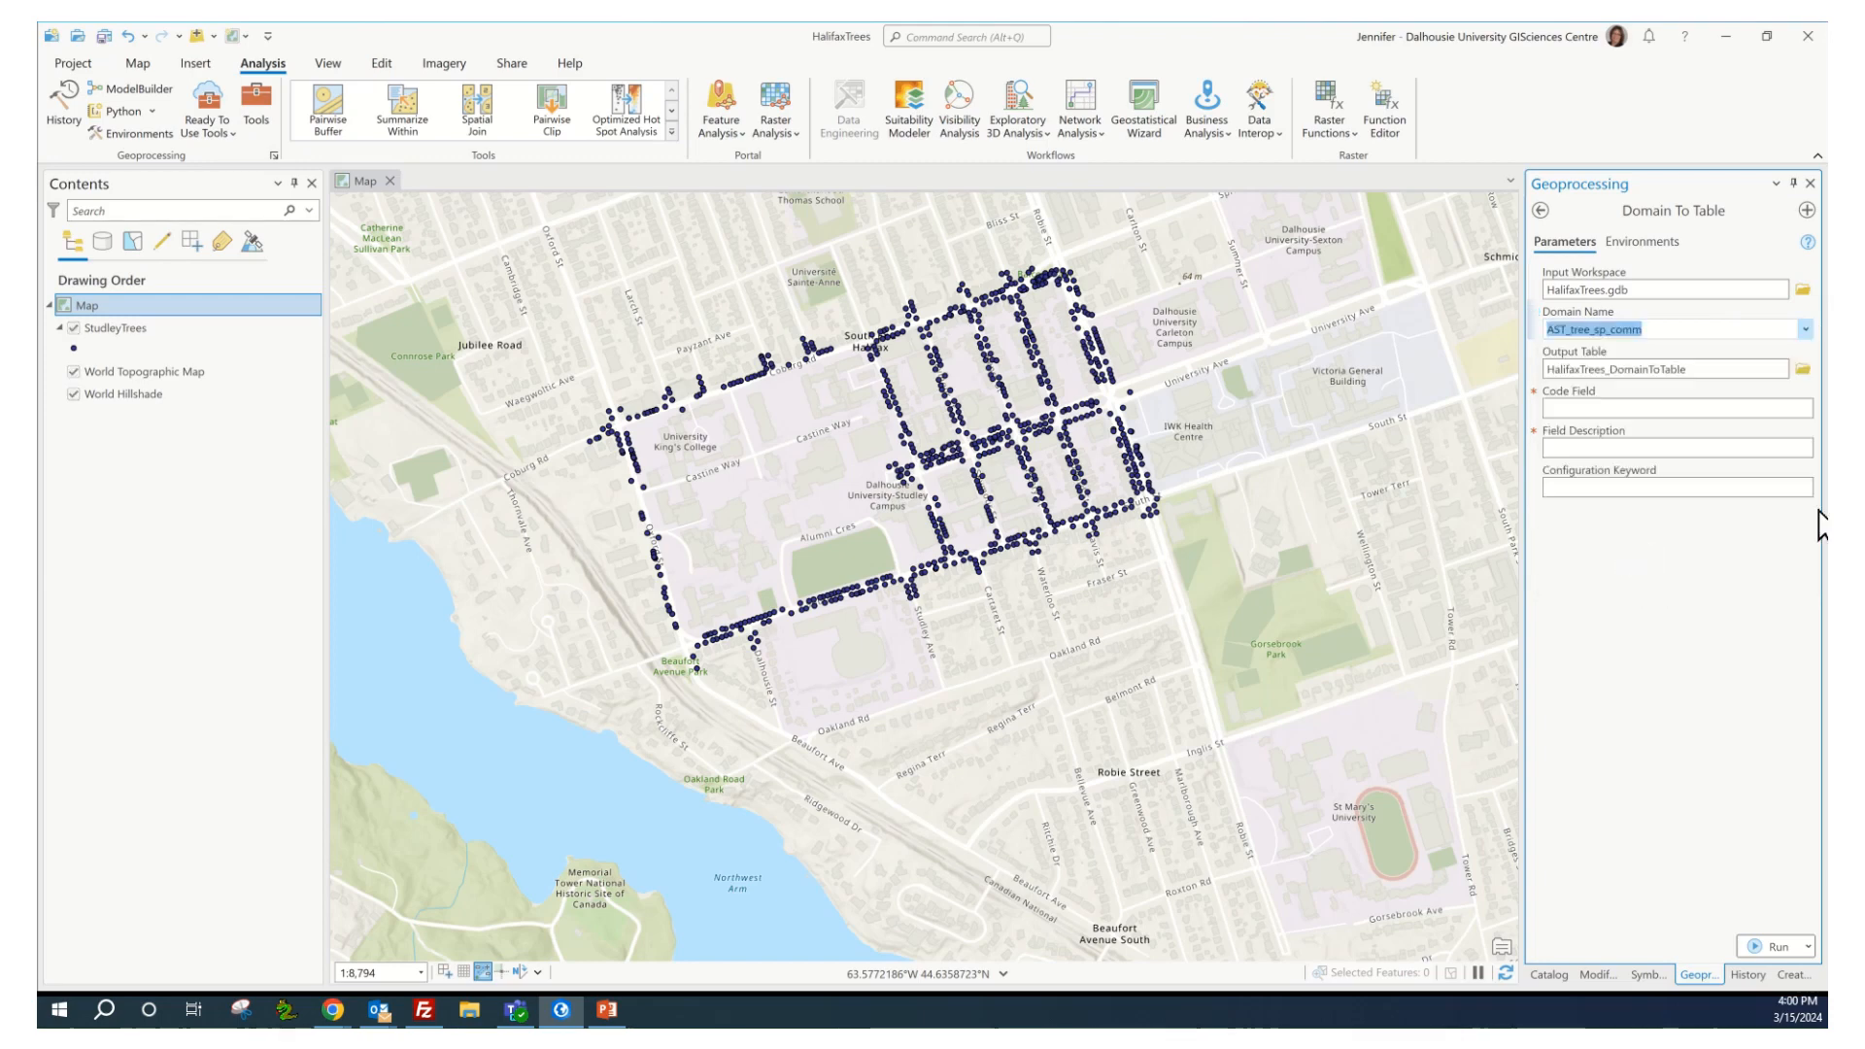
left_click(1673, 364)
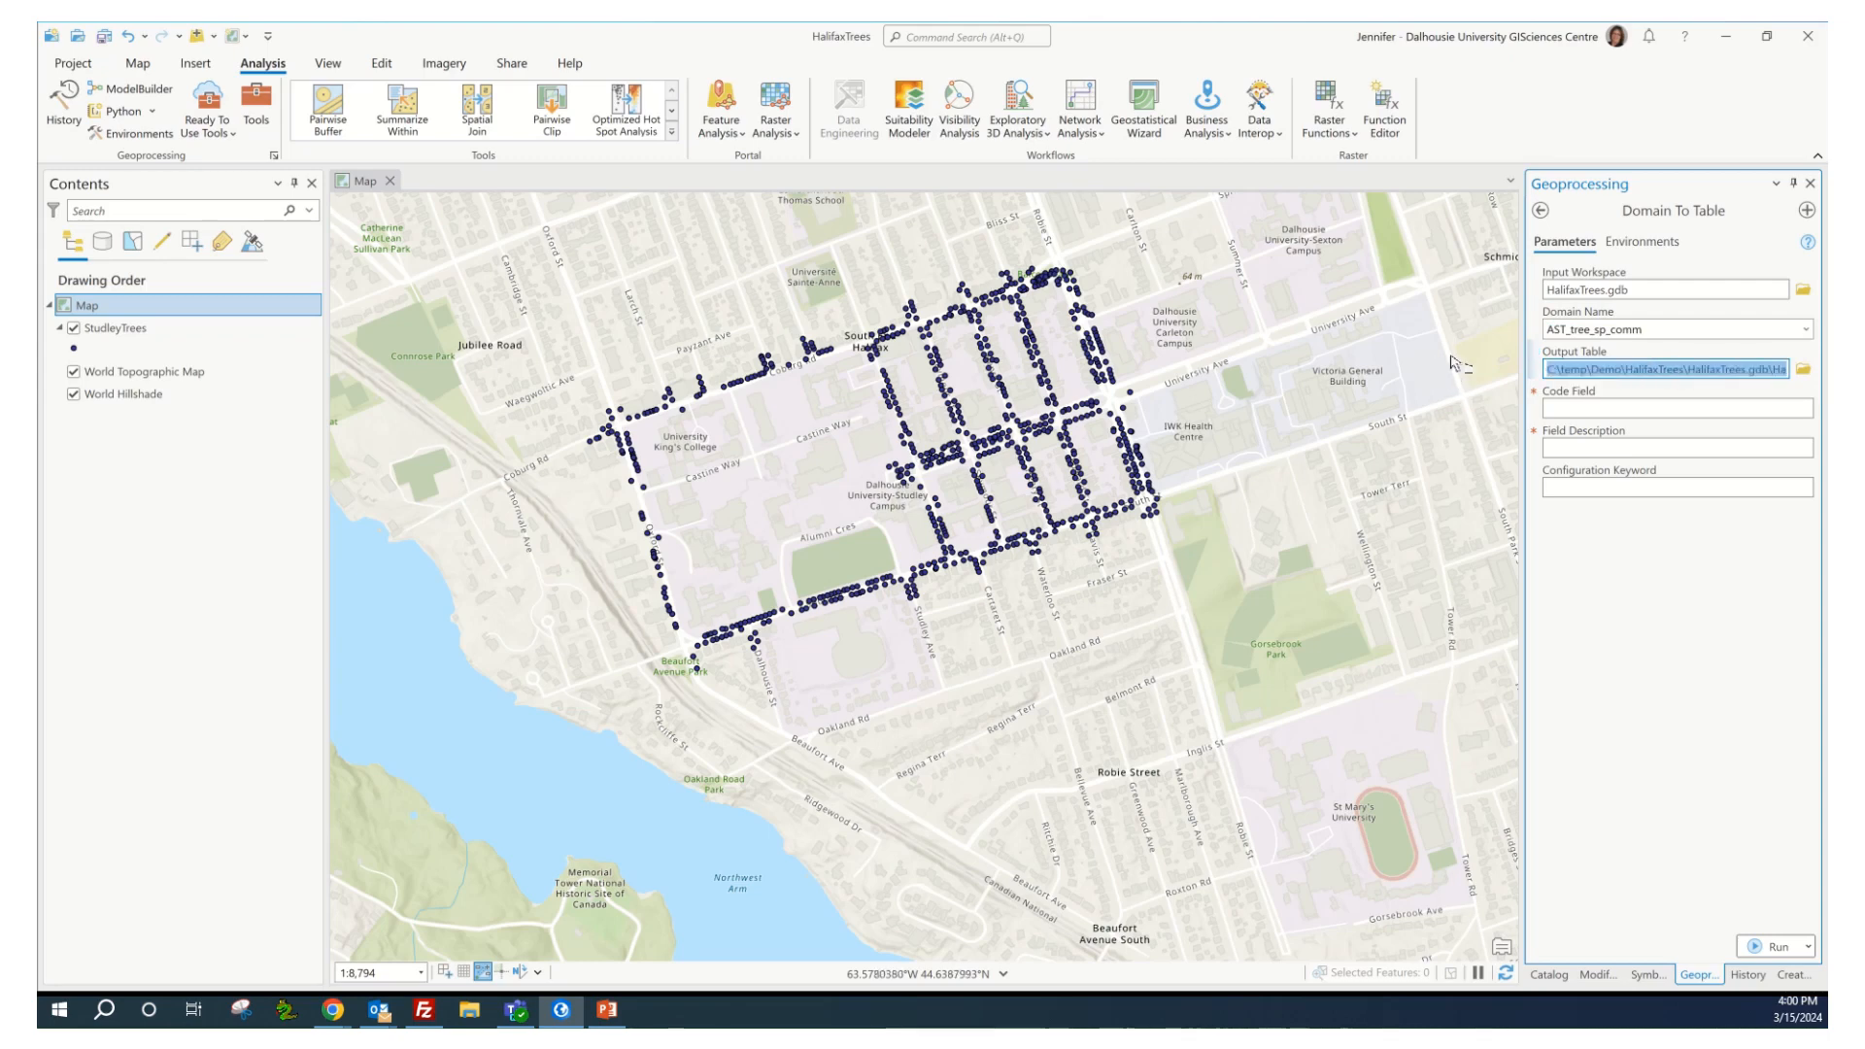
key("BackSpace")
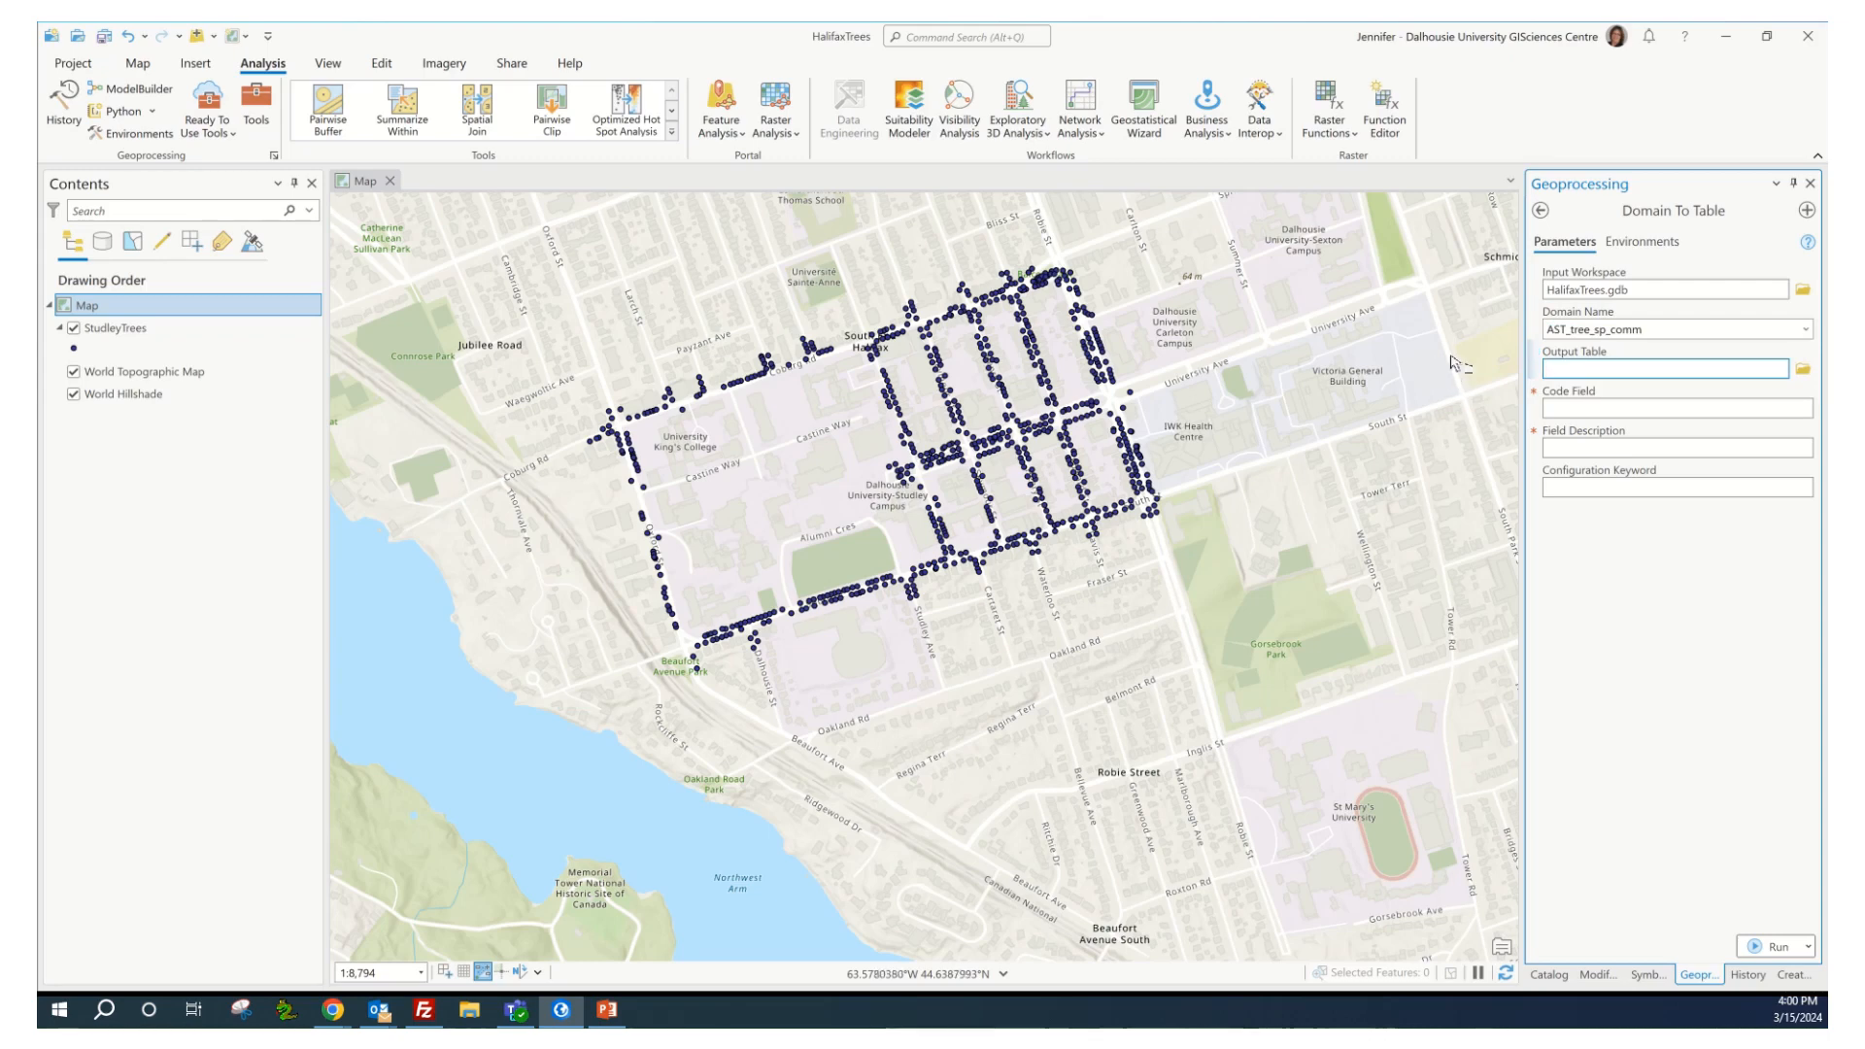
type("CommonTreeTypes")
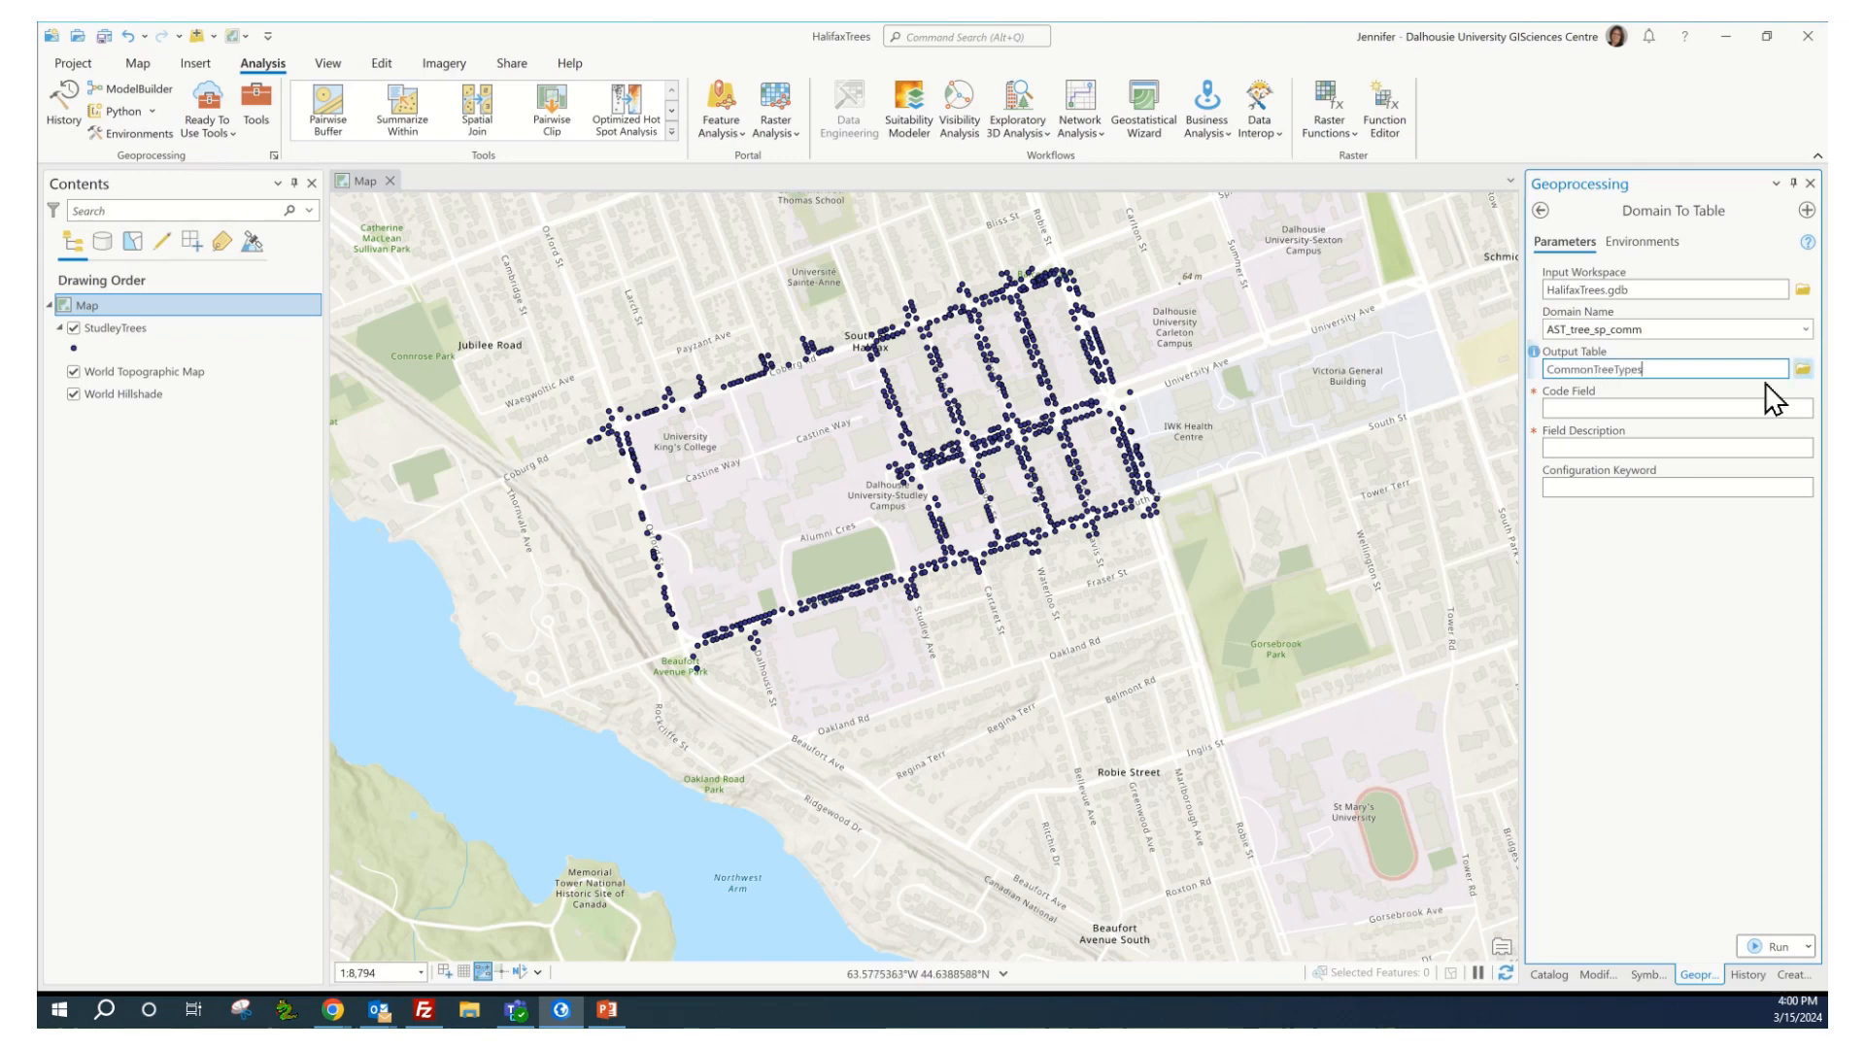
Step: Name the code field Code and the description field CommonTreeType, and run Domain To Table
left_click(1582, 409)
type("Code")
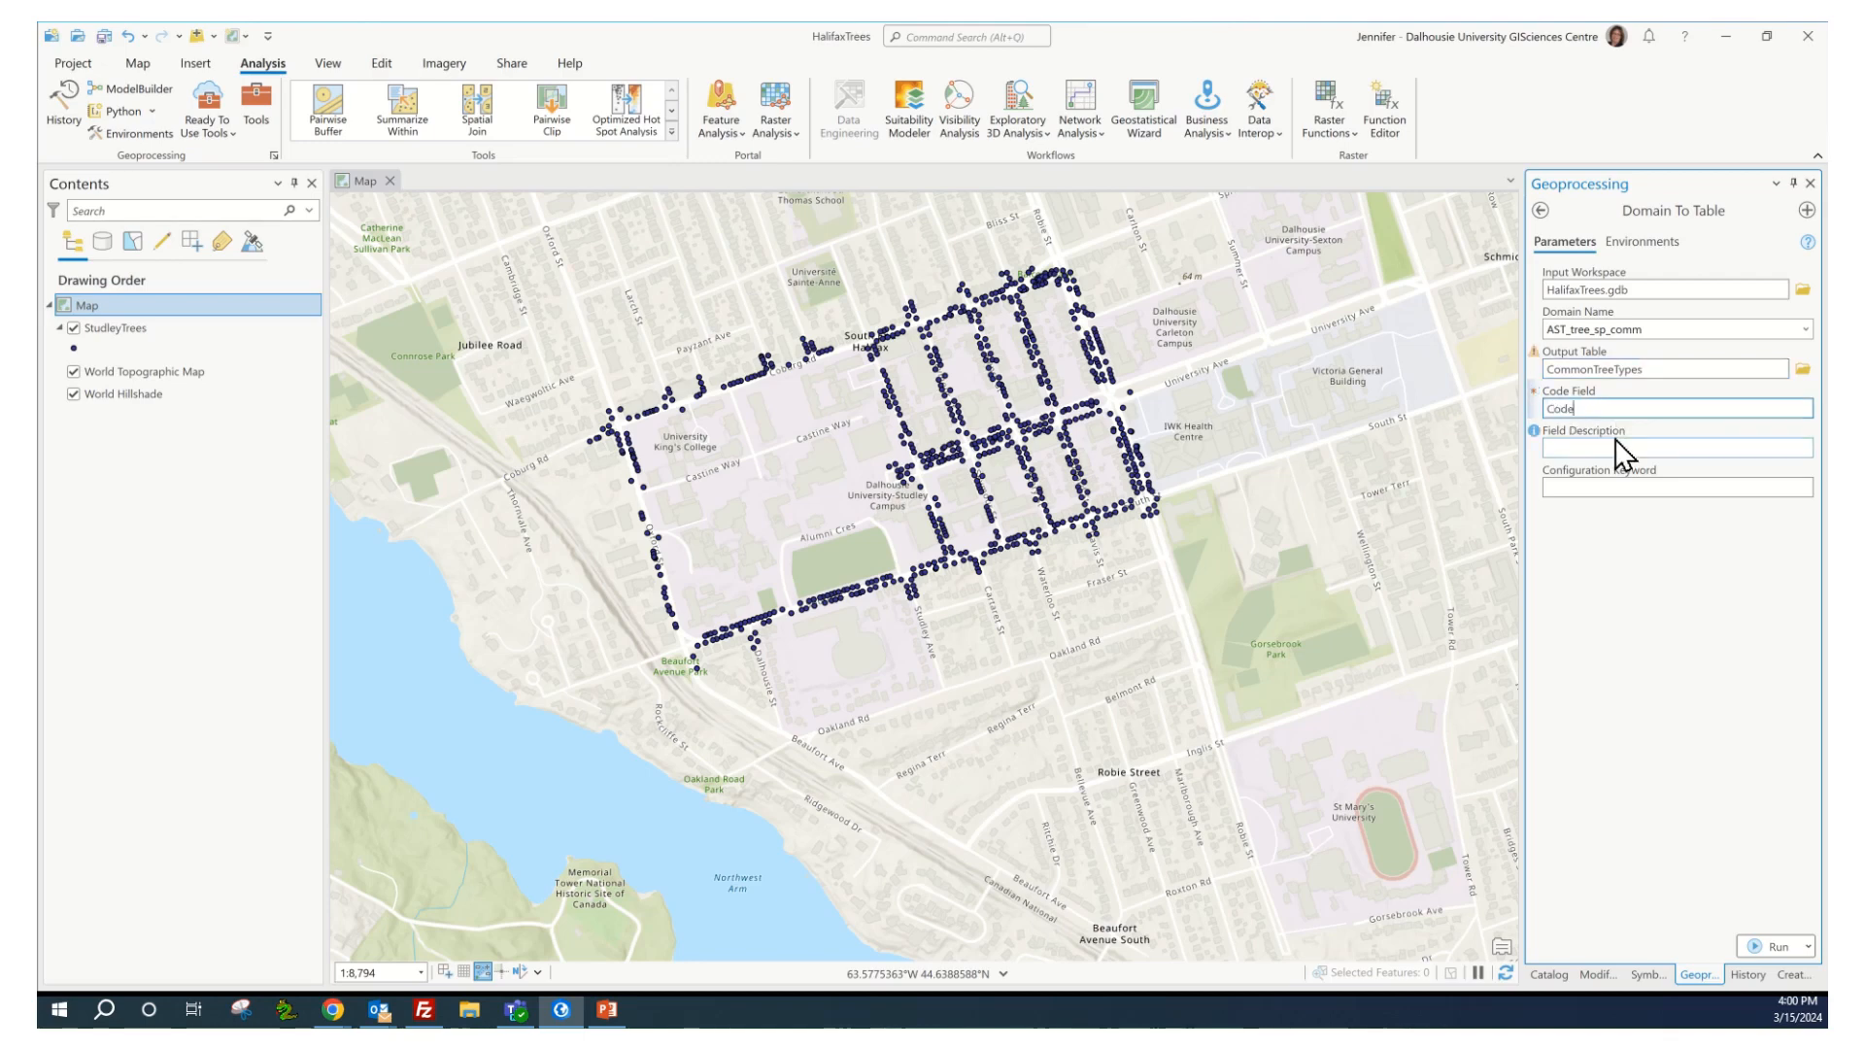
left_click(1568, 447)
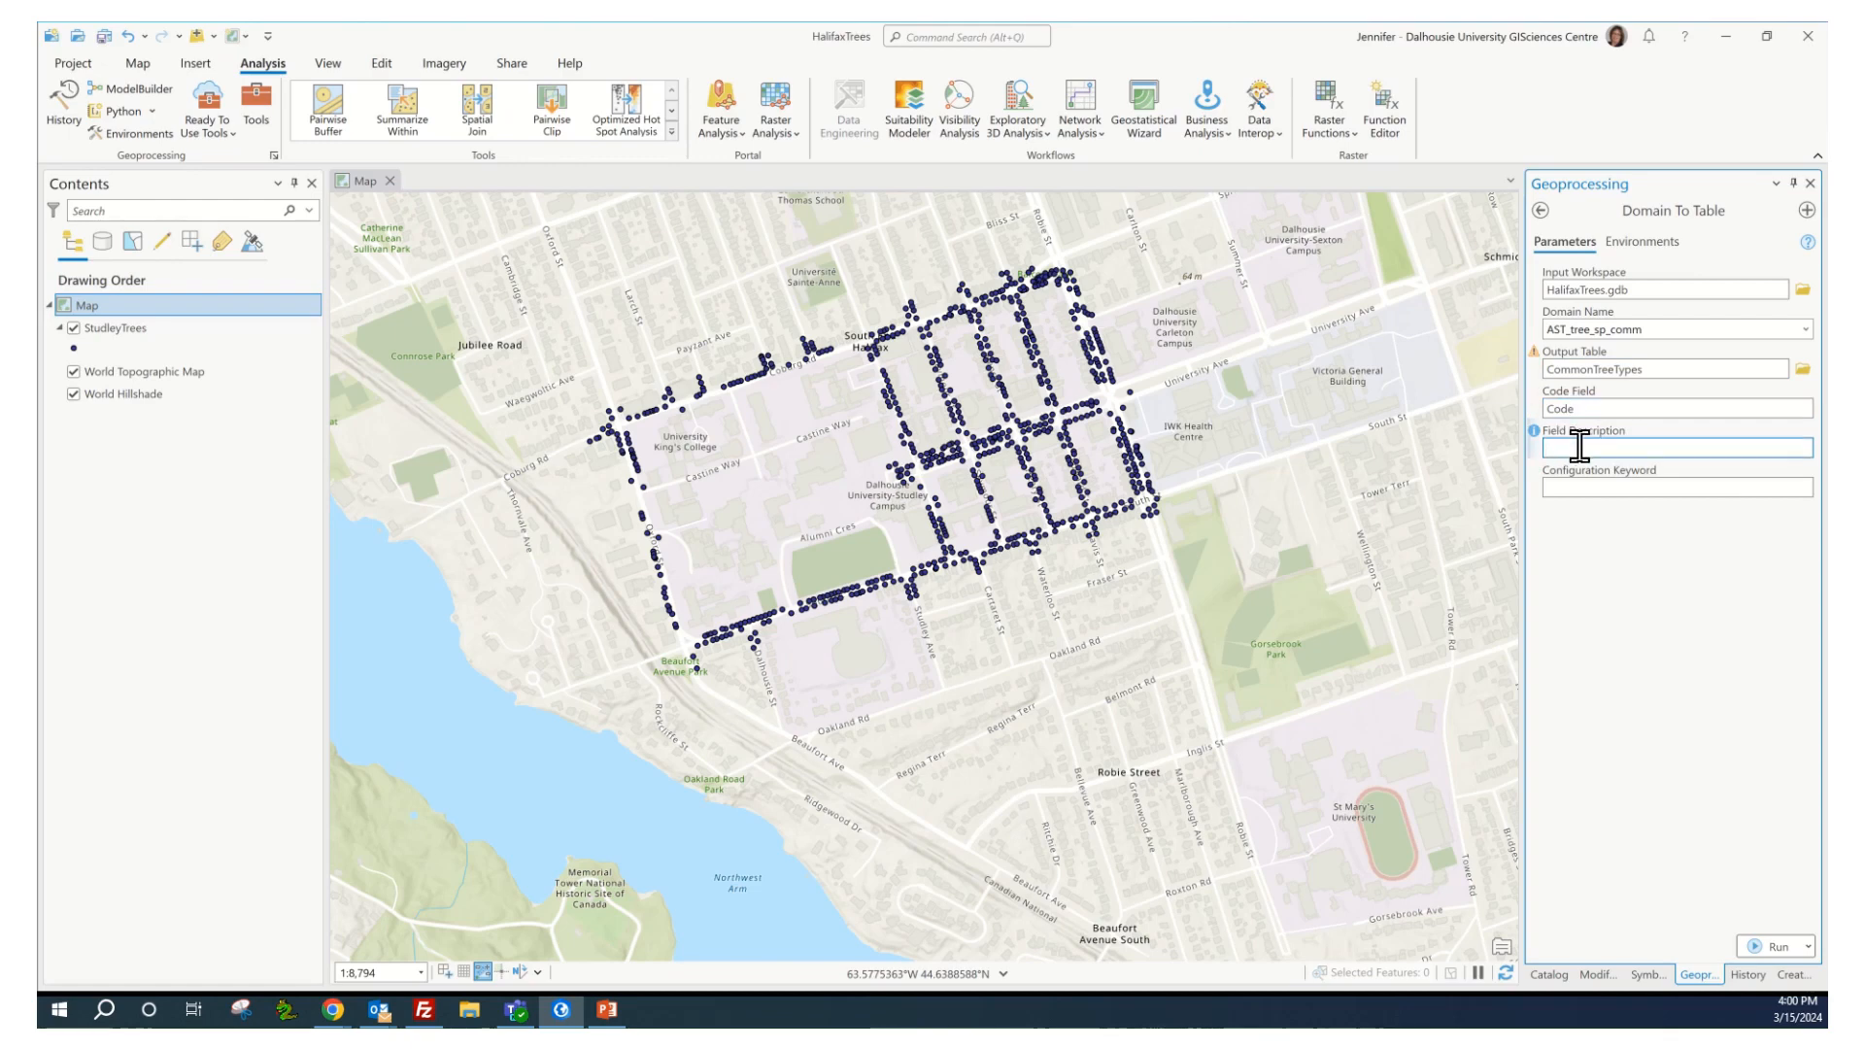
type("CommonTreeType")
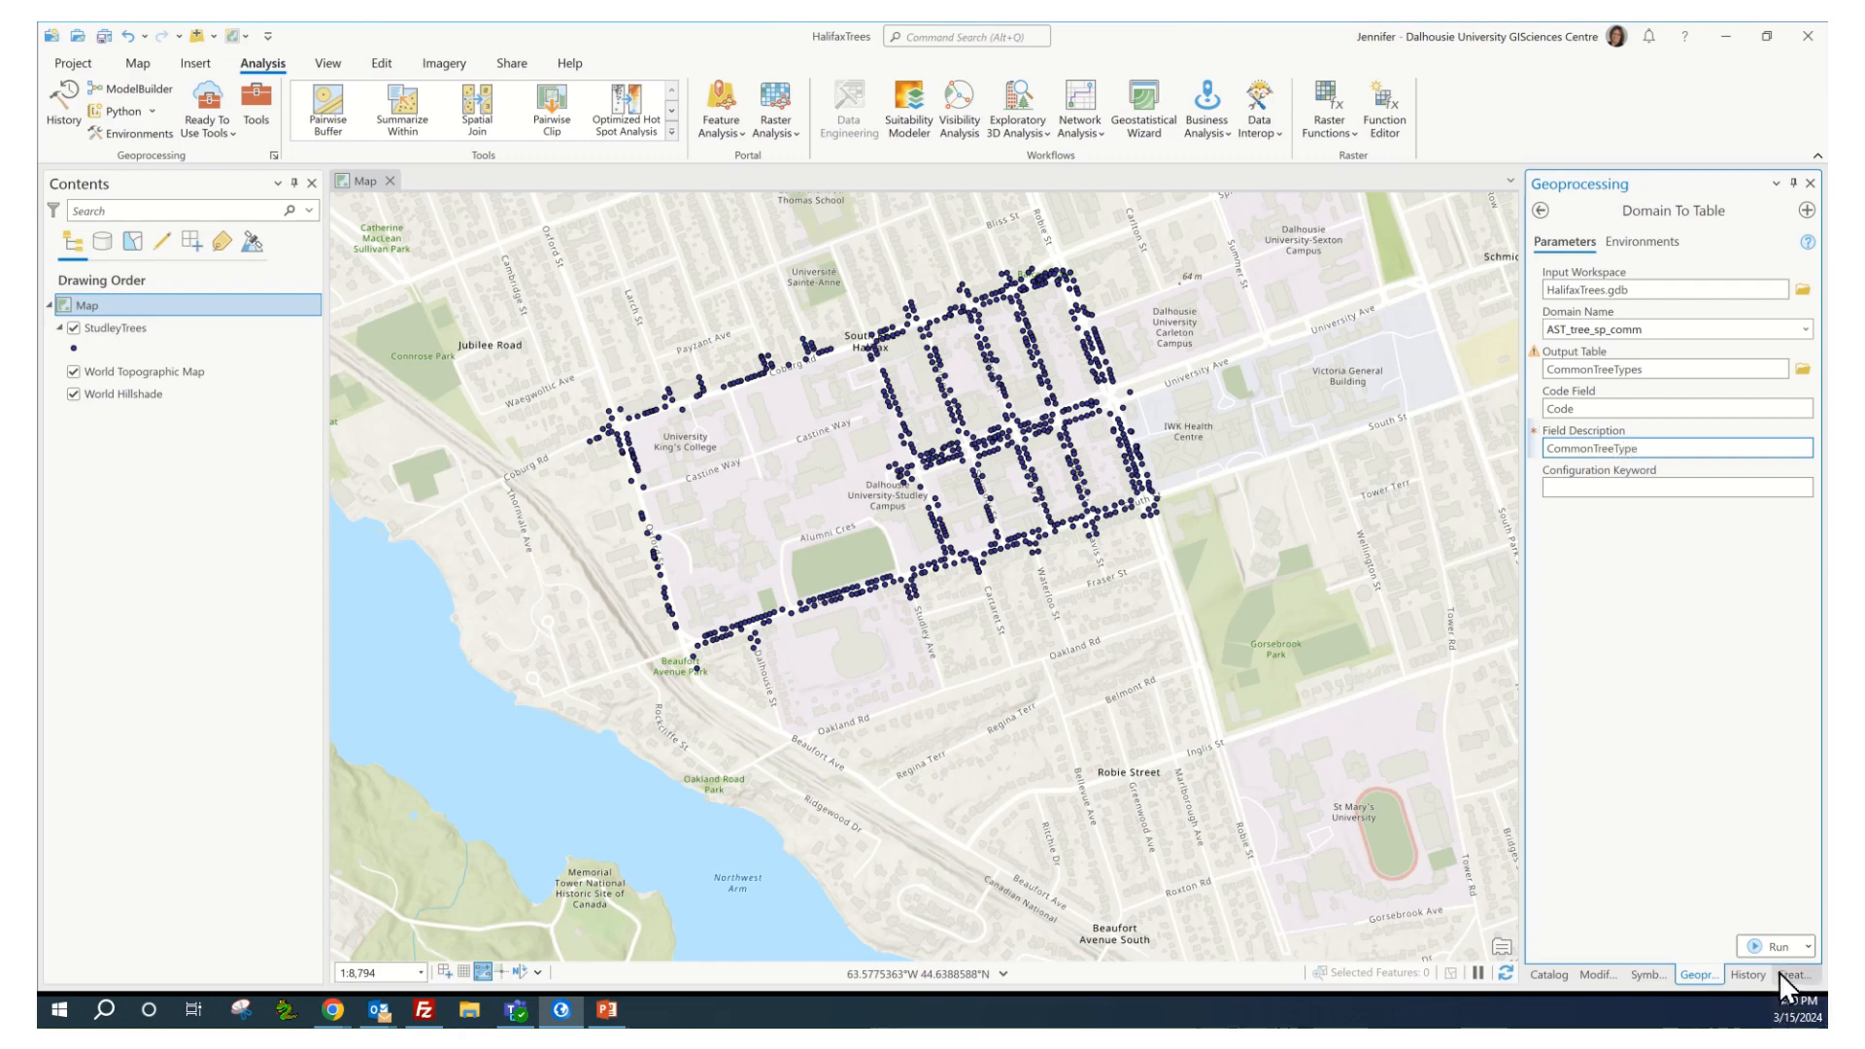
left_click(1778, 944)
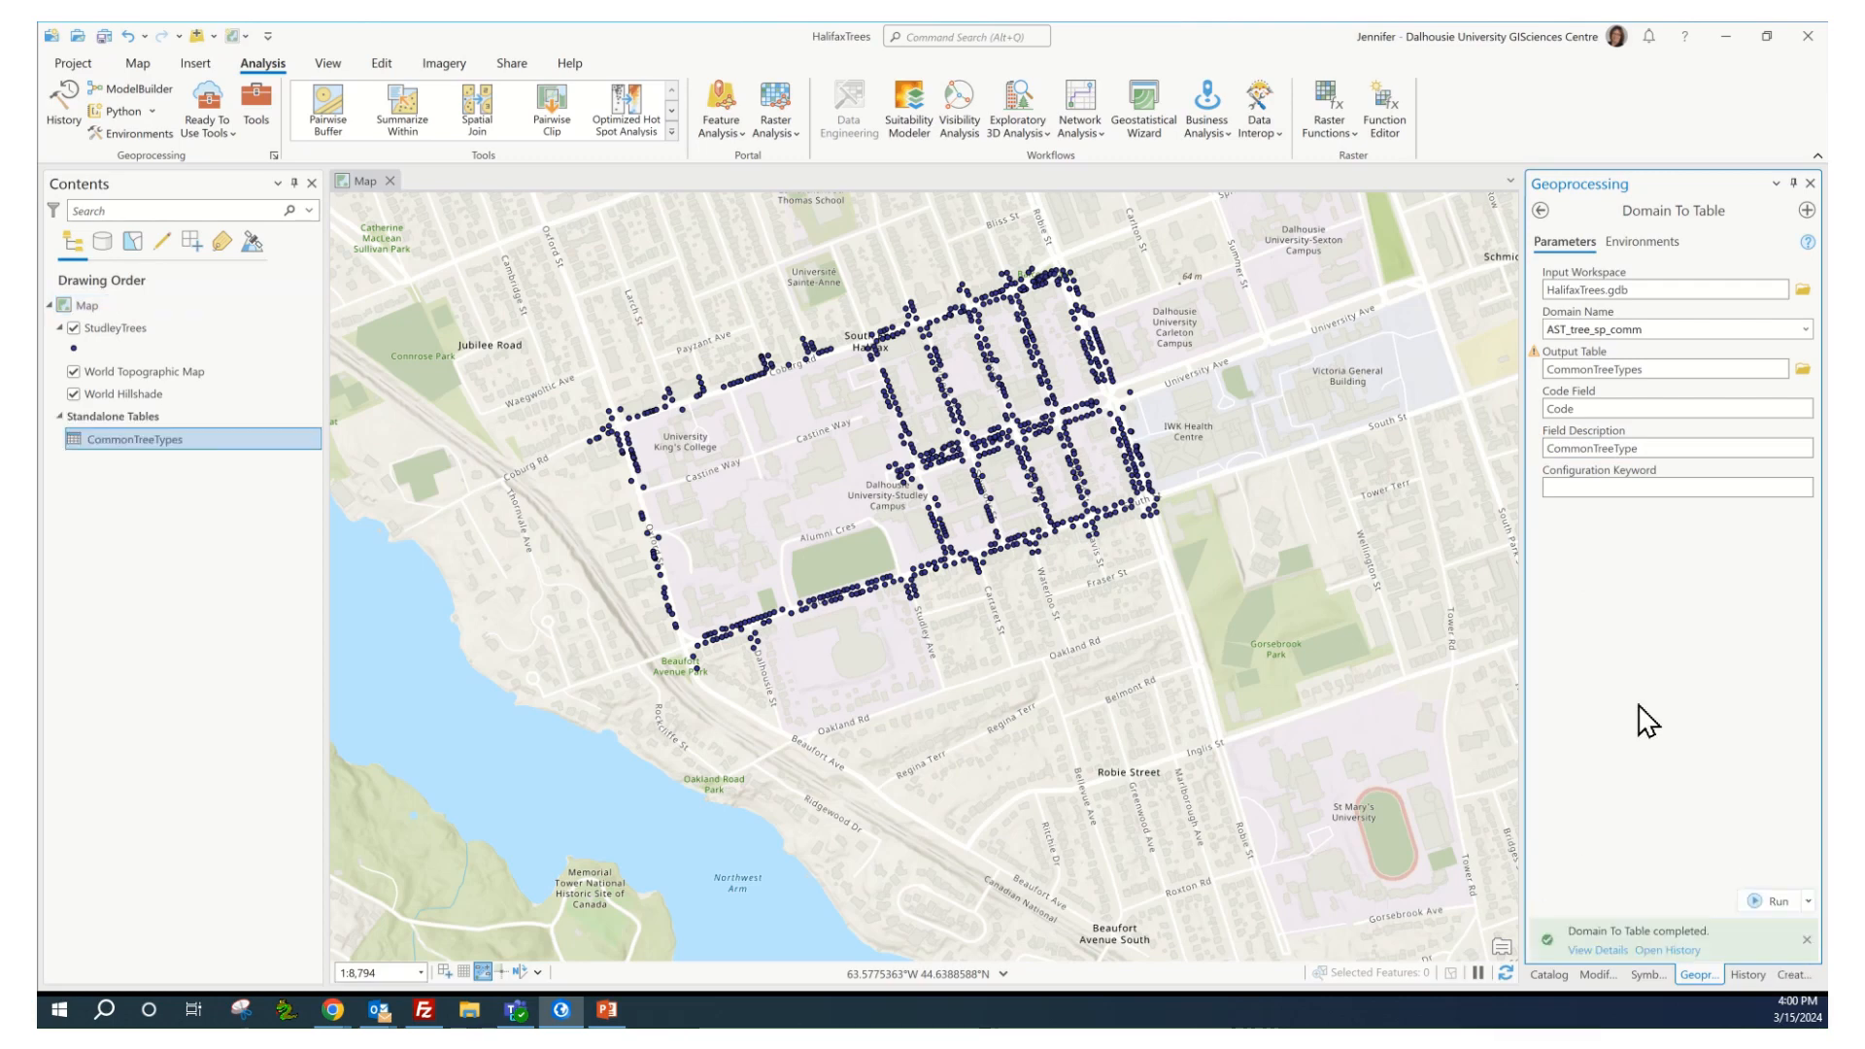
Step: Open the CommonTreeTypes standalone table to view its tree codes and descriptions
left_click(205, 456)
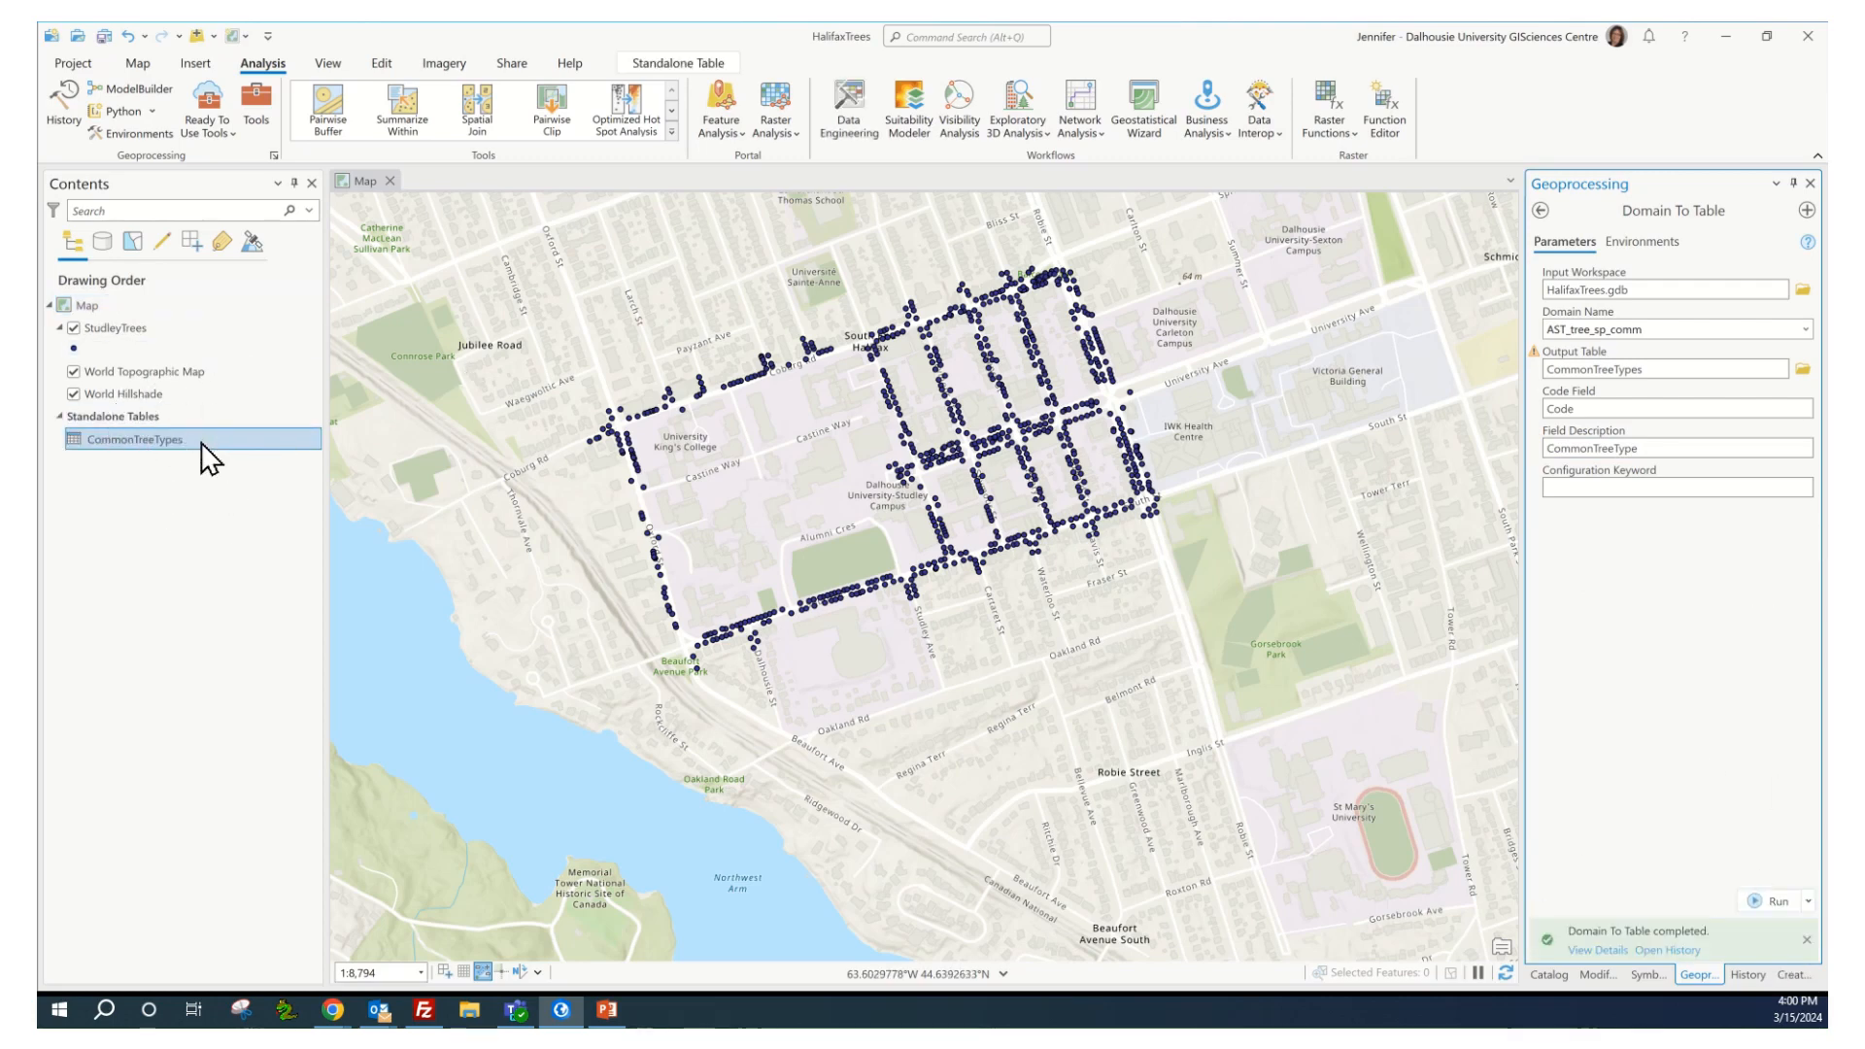
right_click(206, 457)
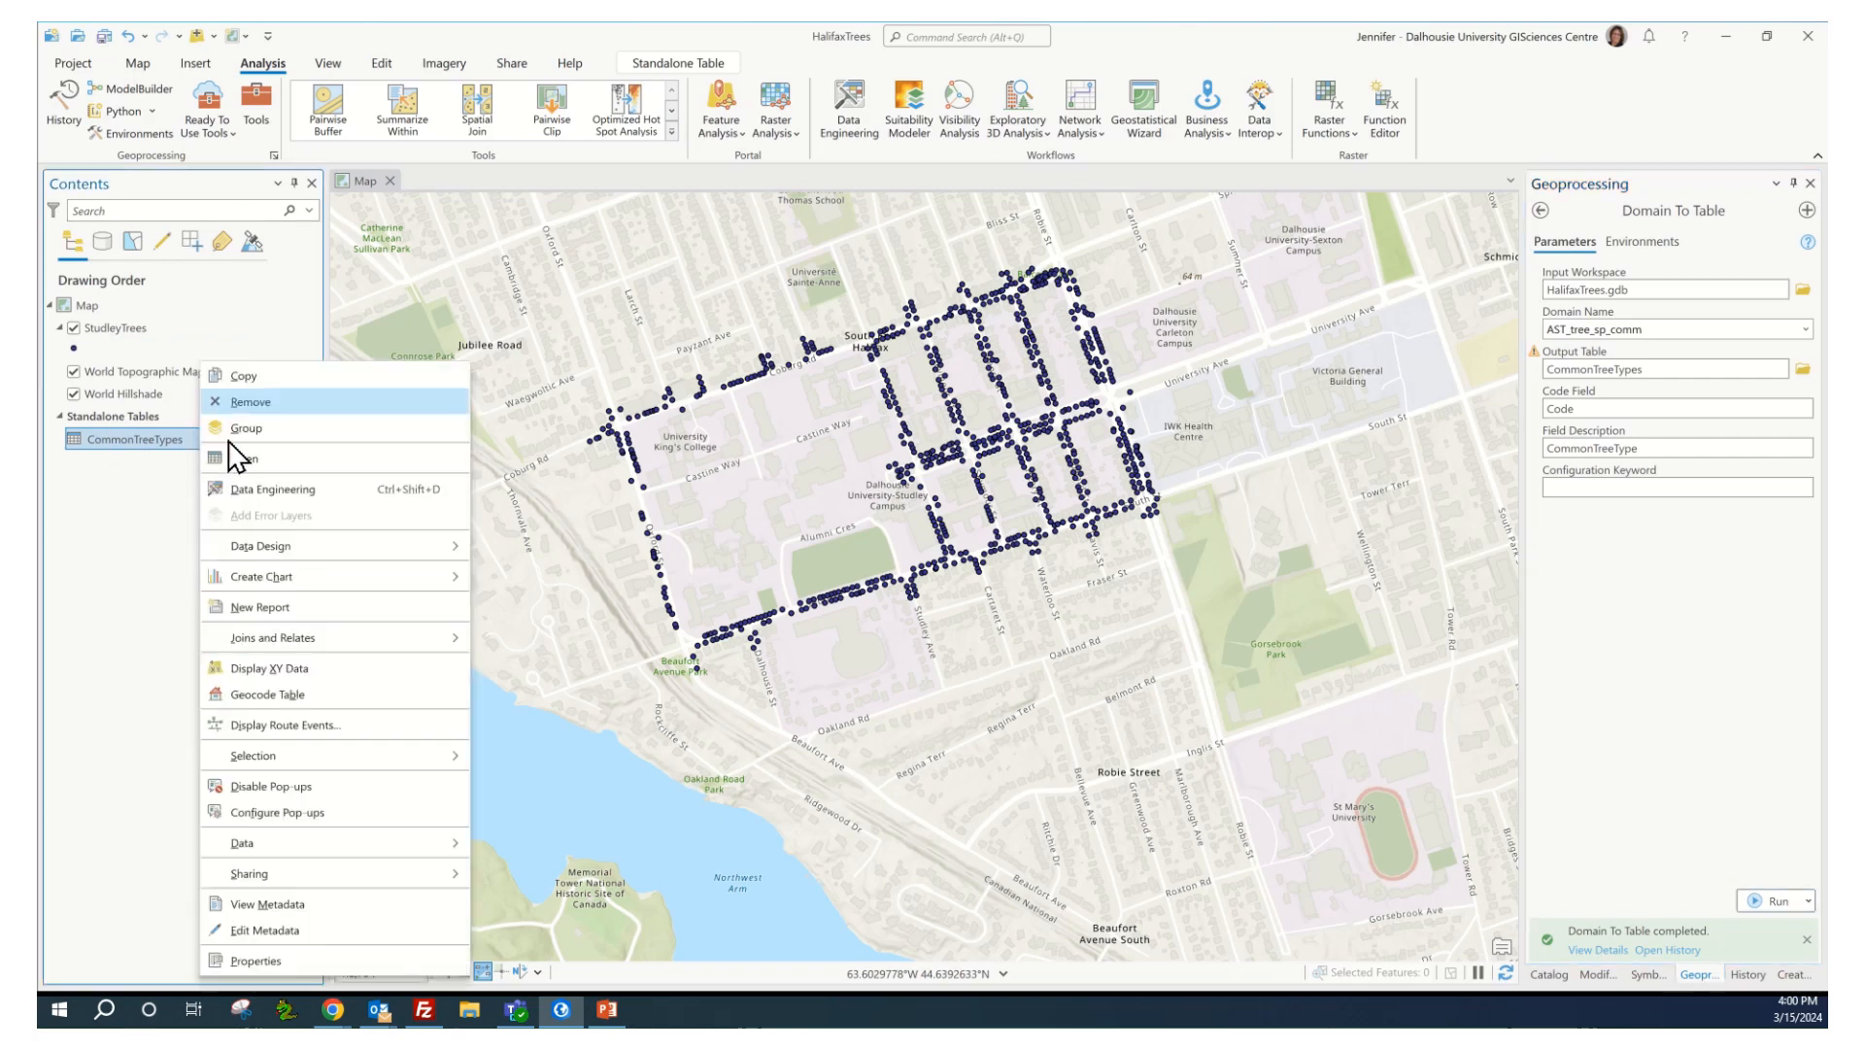
left_click(276, 459)
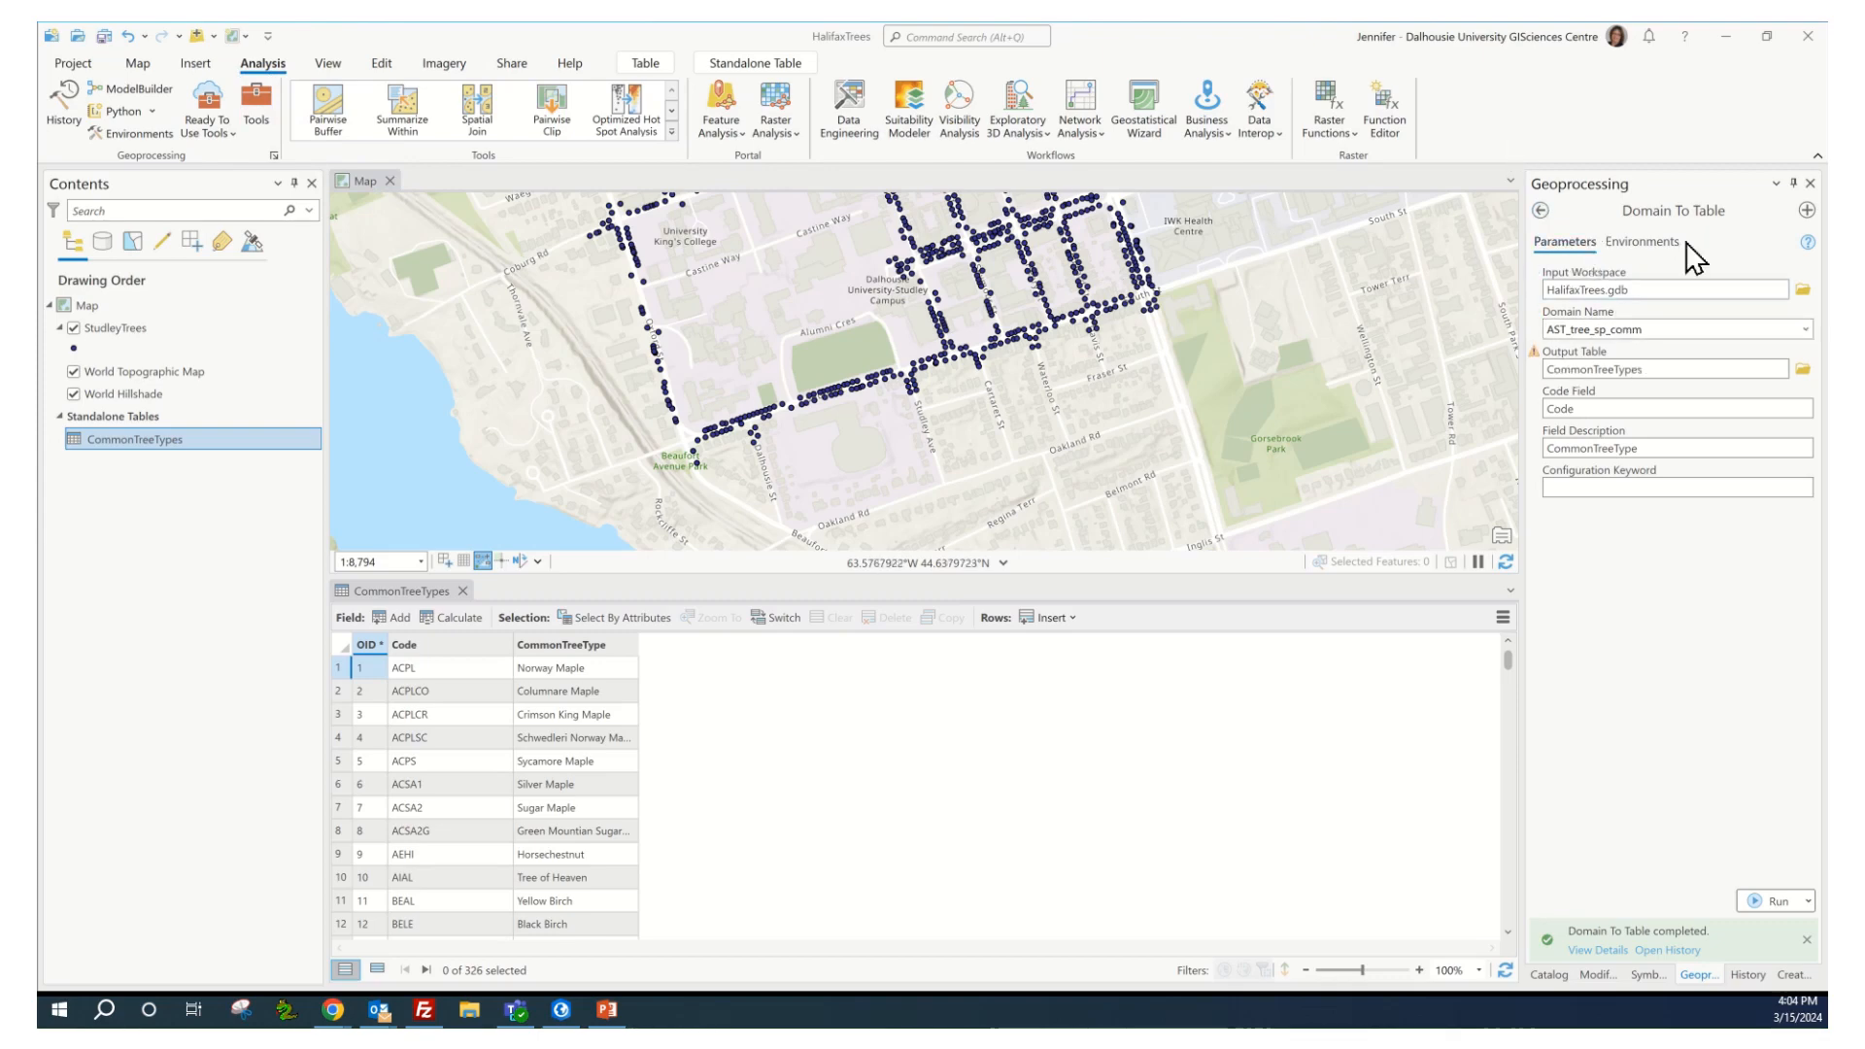
Step: Find the Join Field tool and set StudleyTrees as its input table with Common Name as the input join field
left_click(1541, 211)
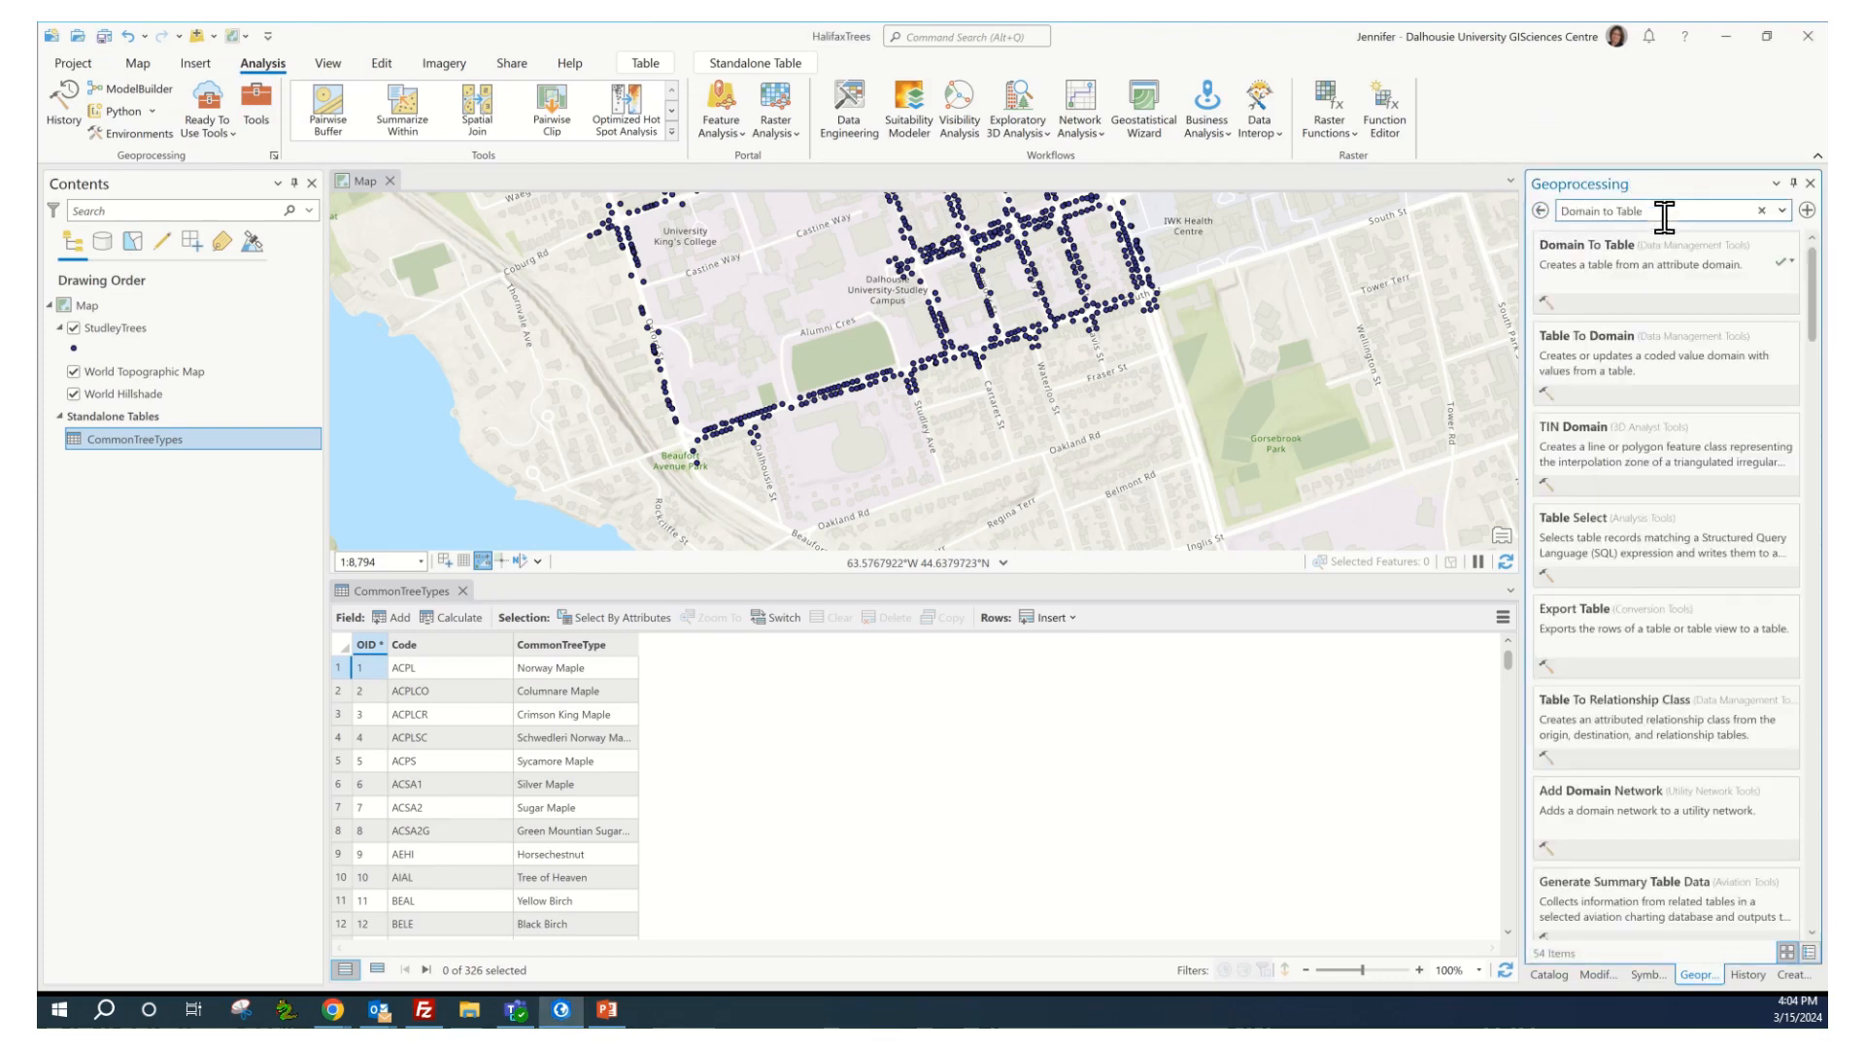
left_click(1664, 217)
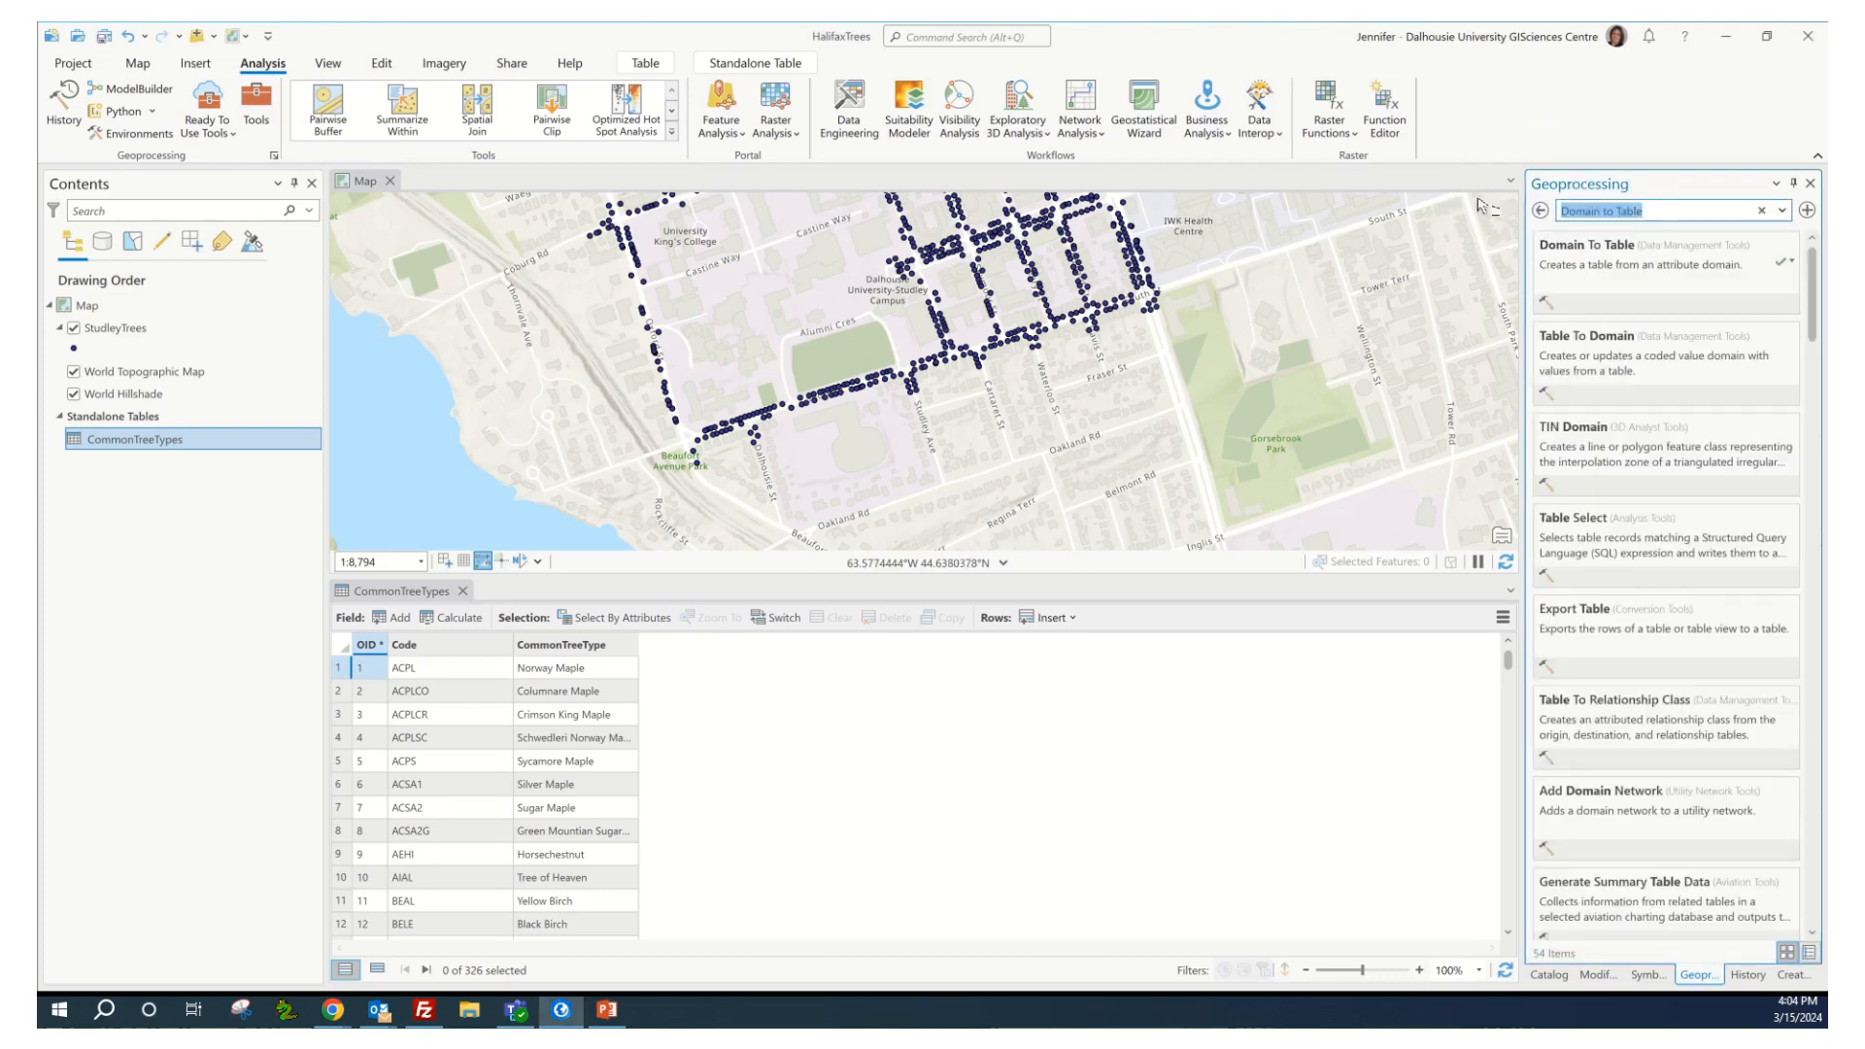
type("Join Field")
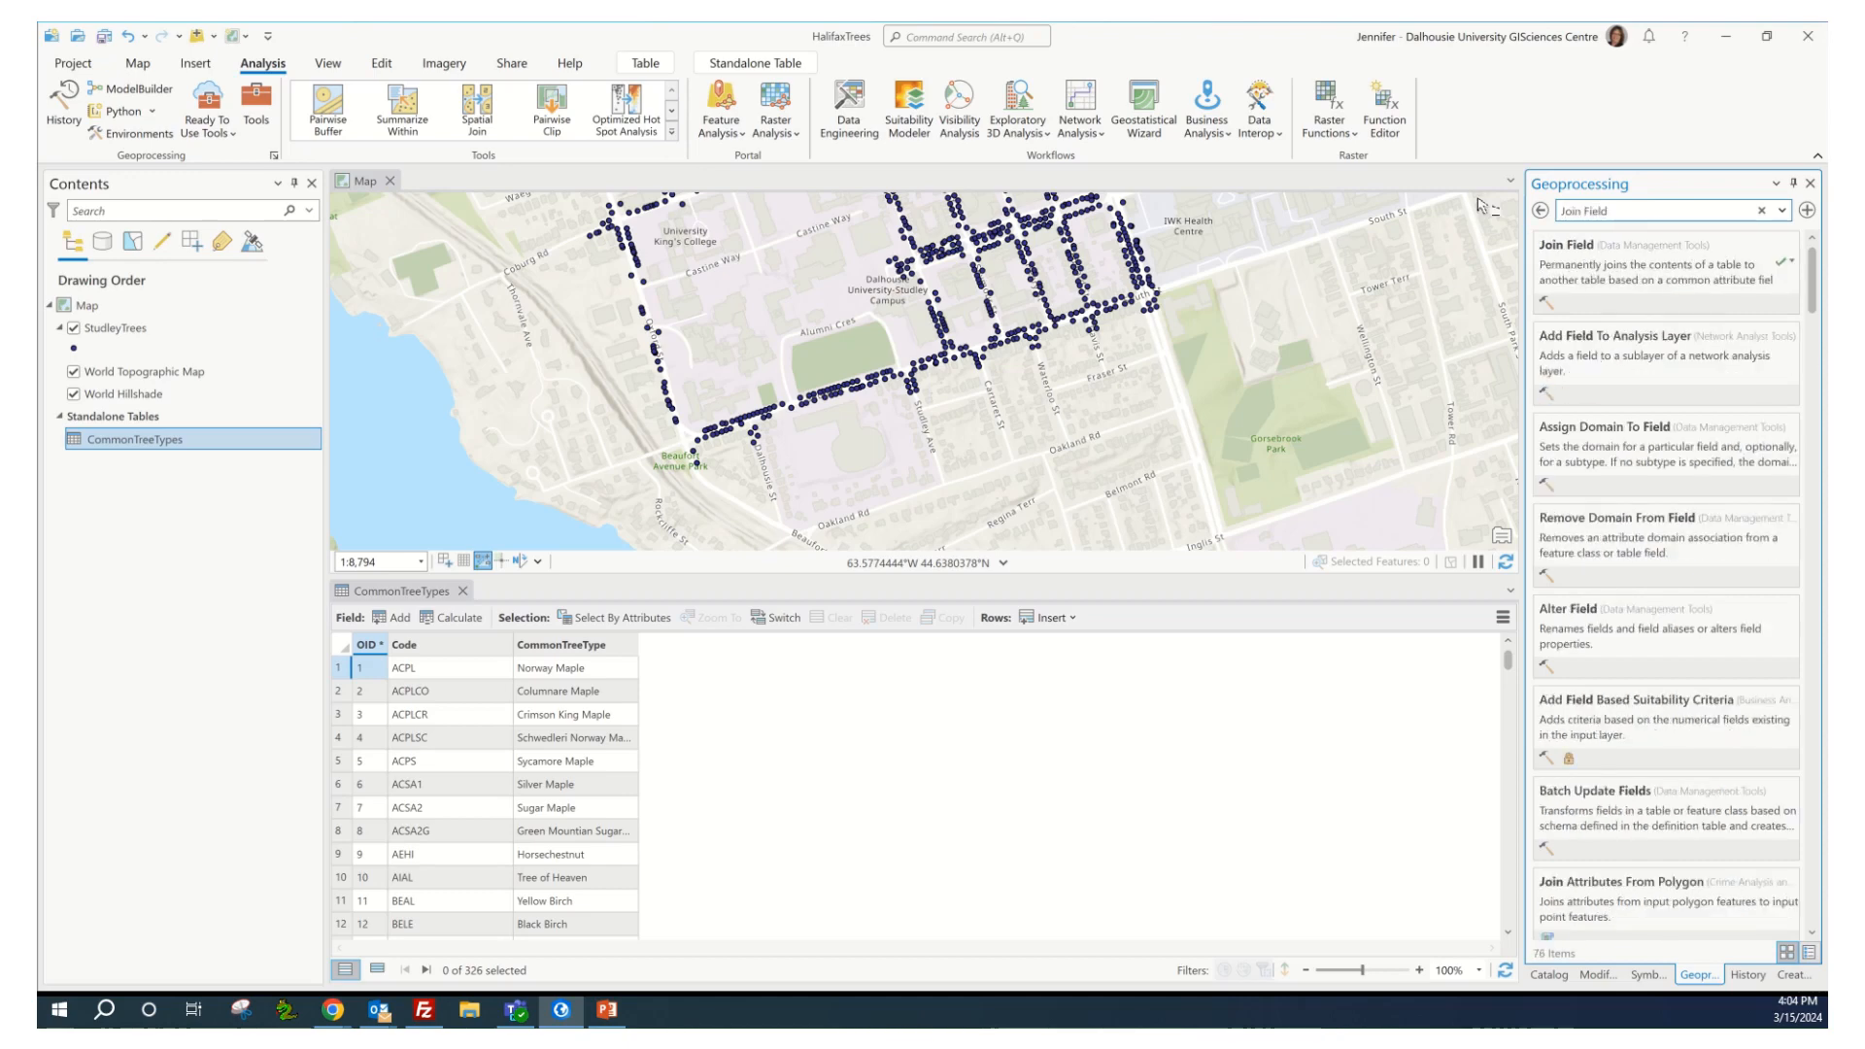
left_click(1567, 255)
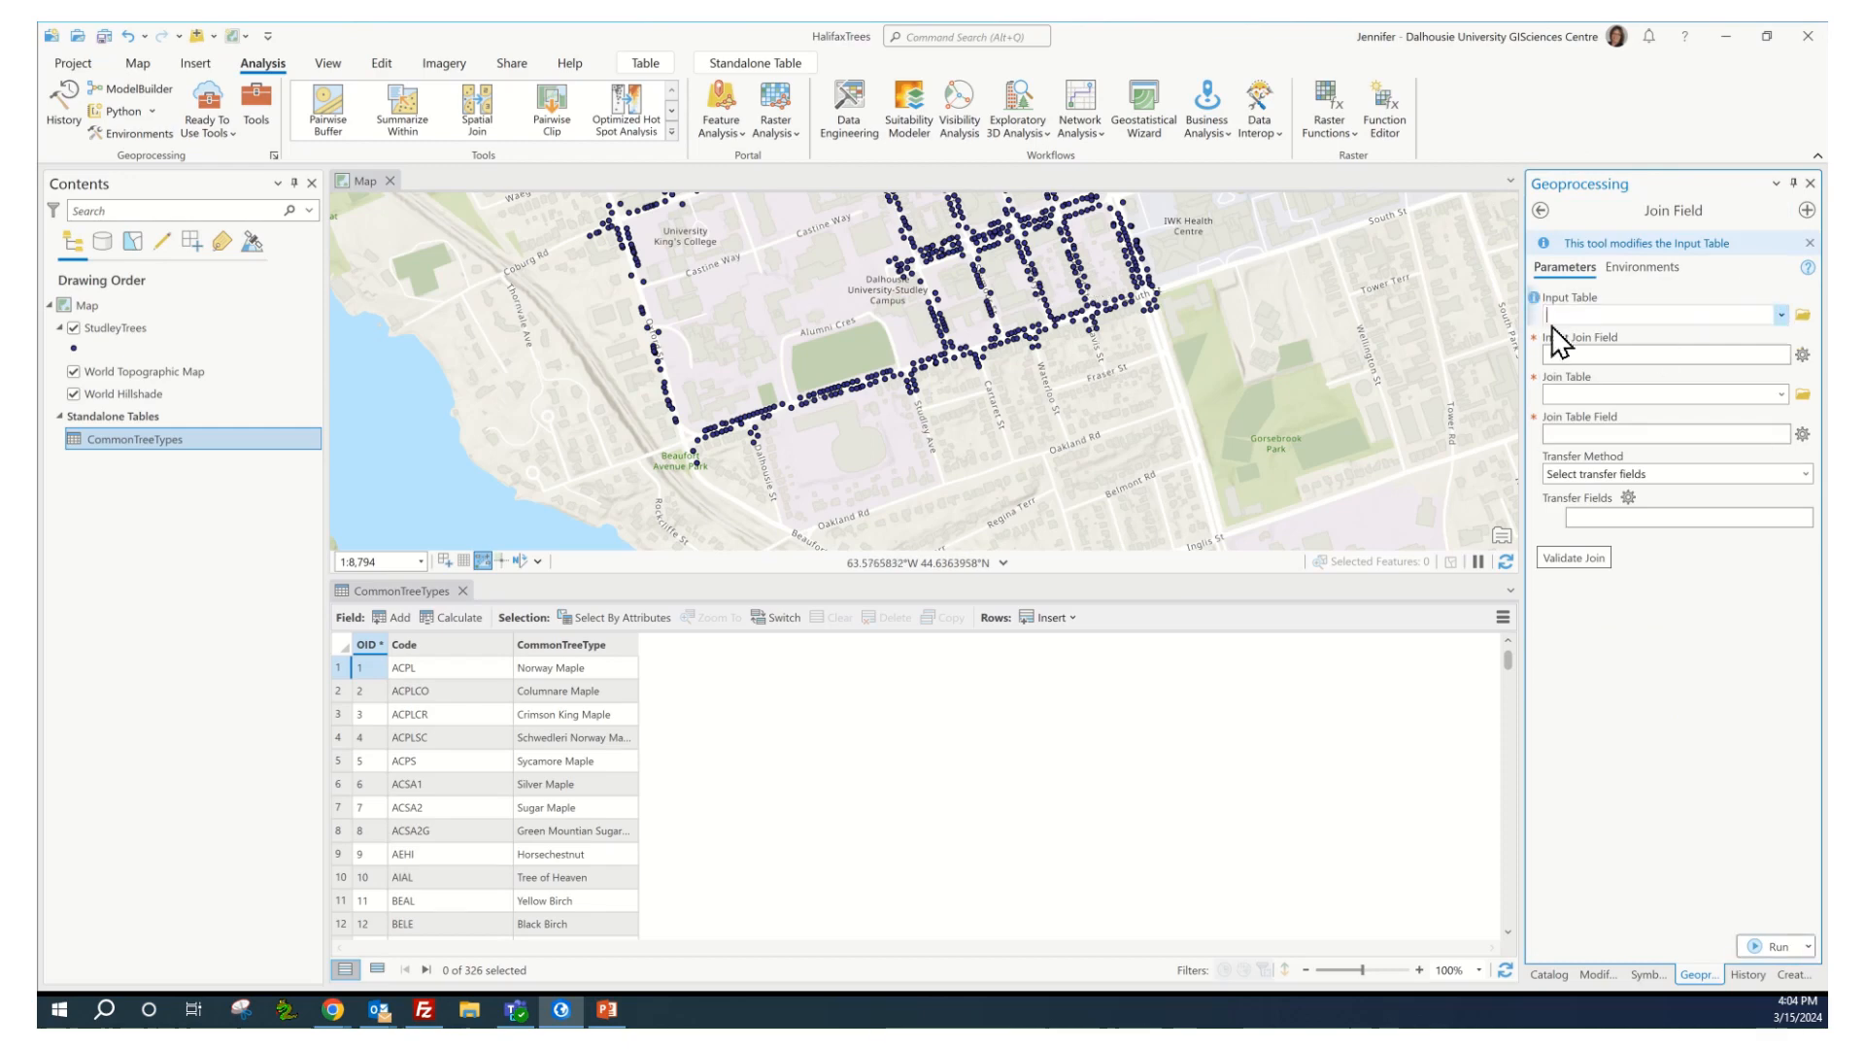
left_click(1780, 315)
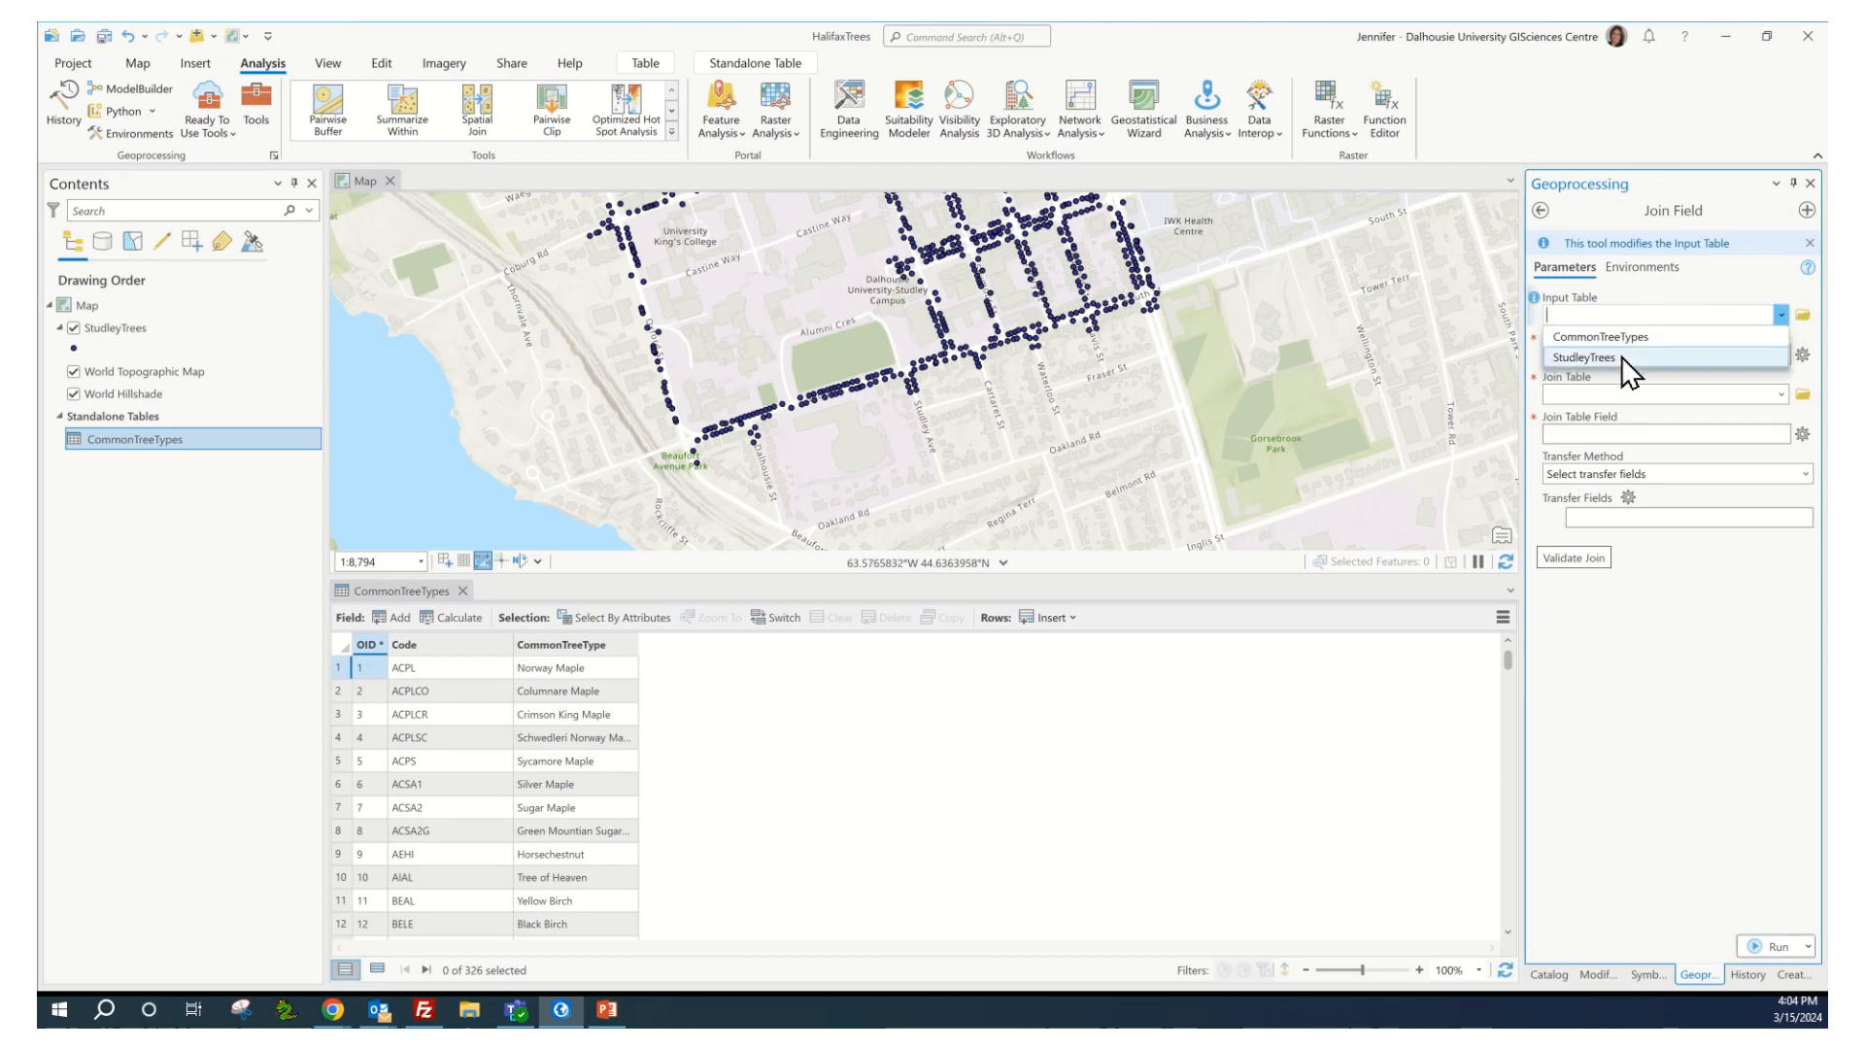
left_click(1585, 358)
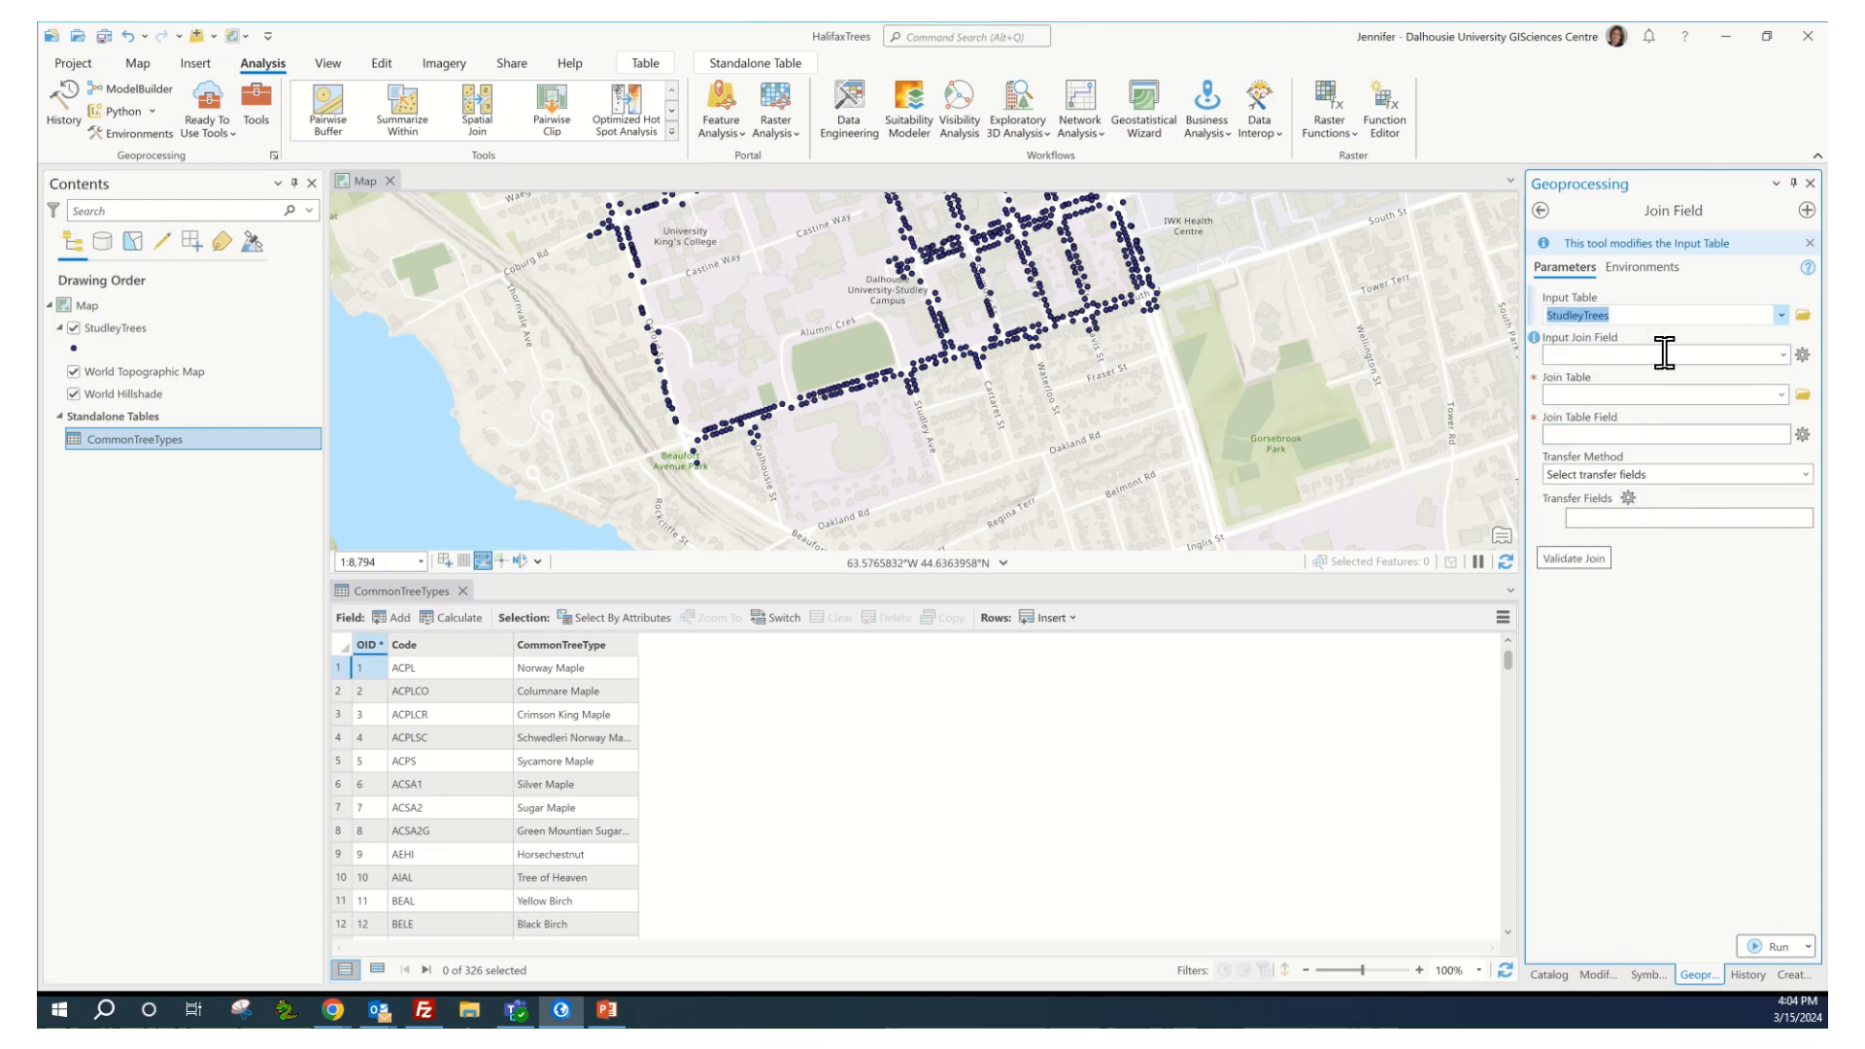
left_click(1778, 355)
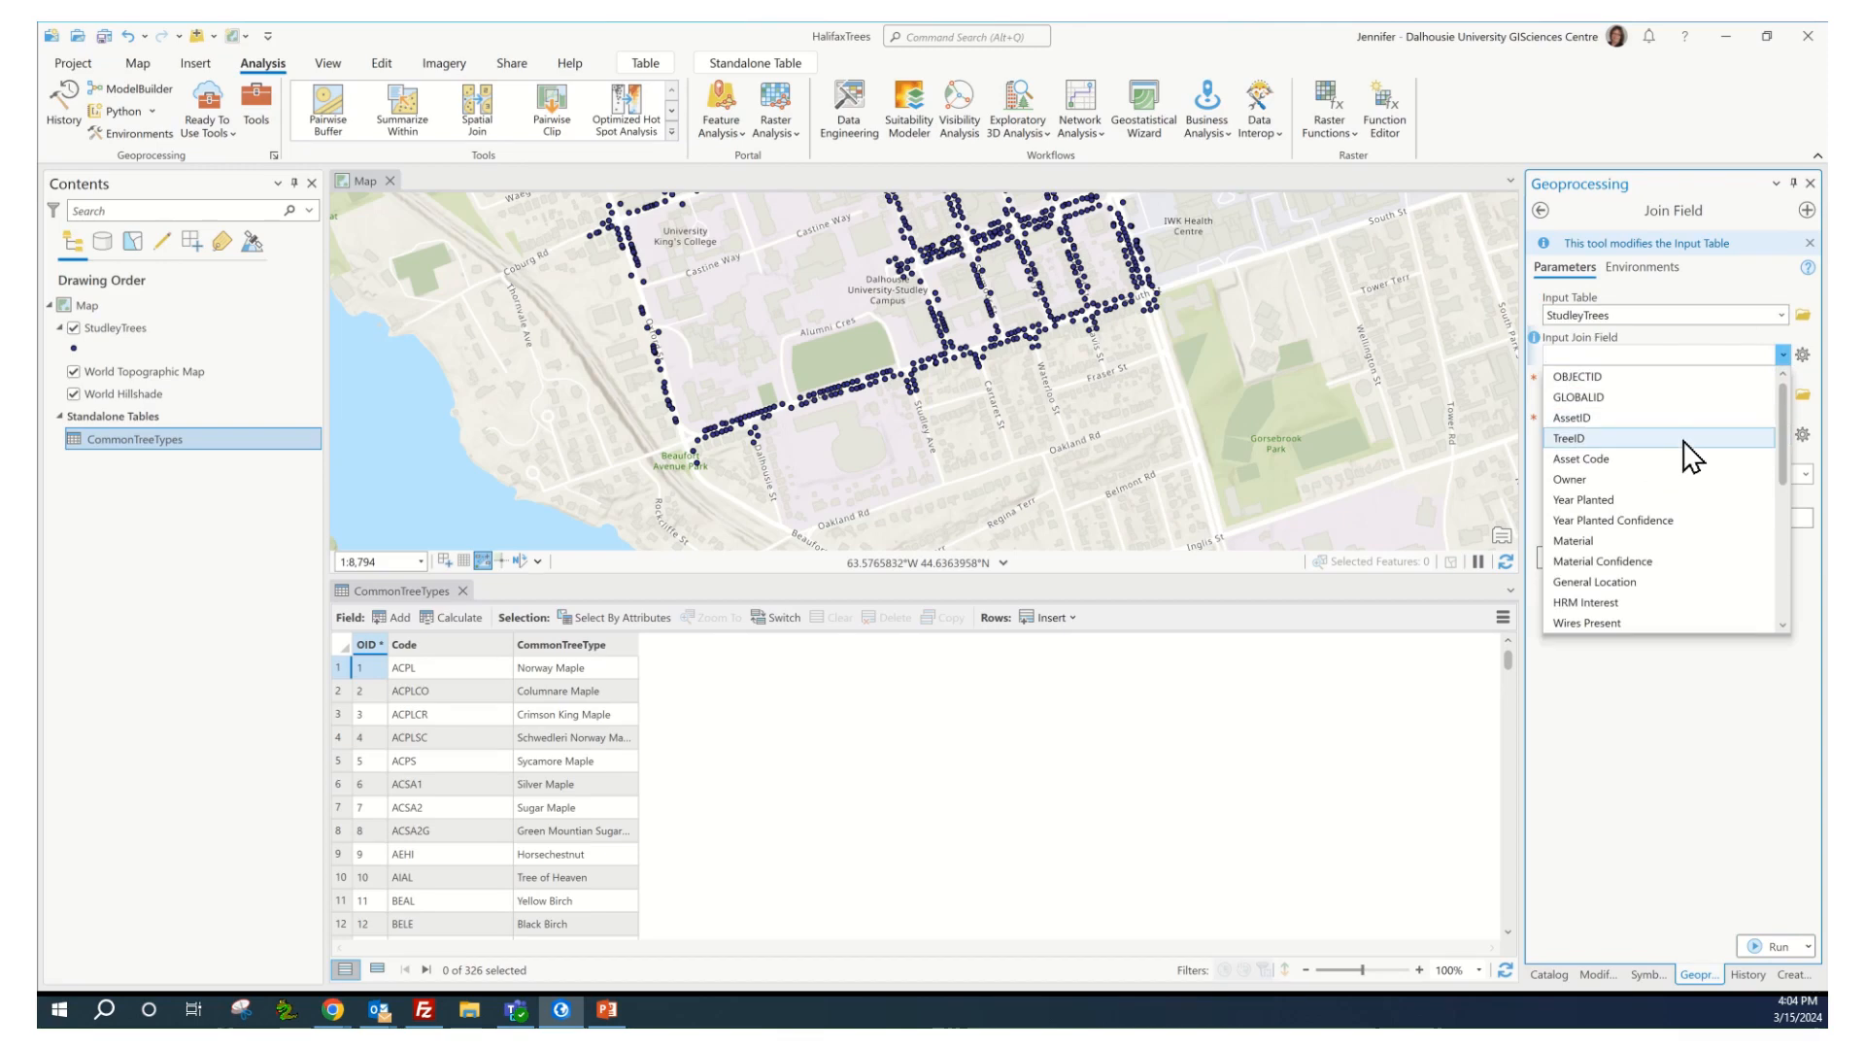
scroll(1668, 476, "down", 2)
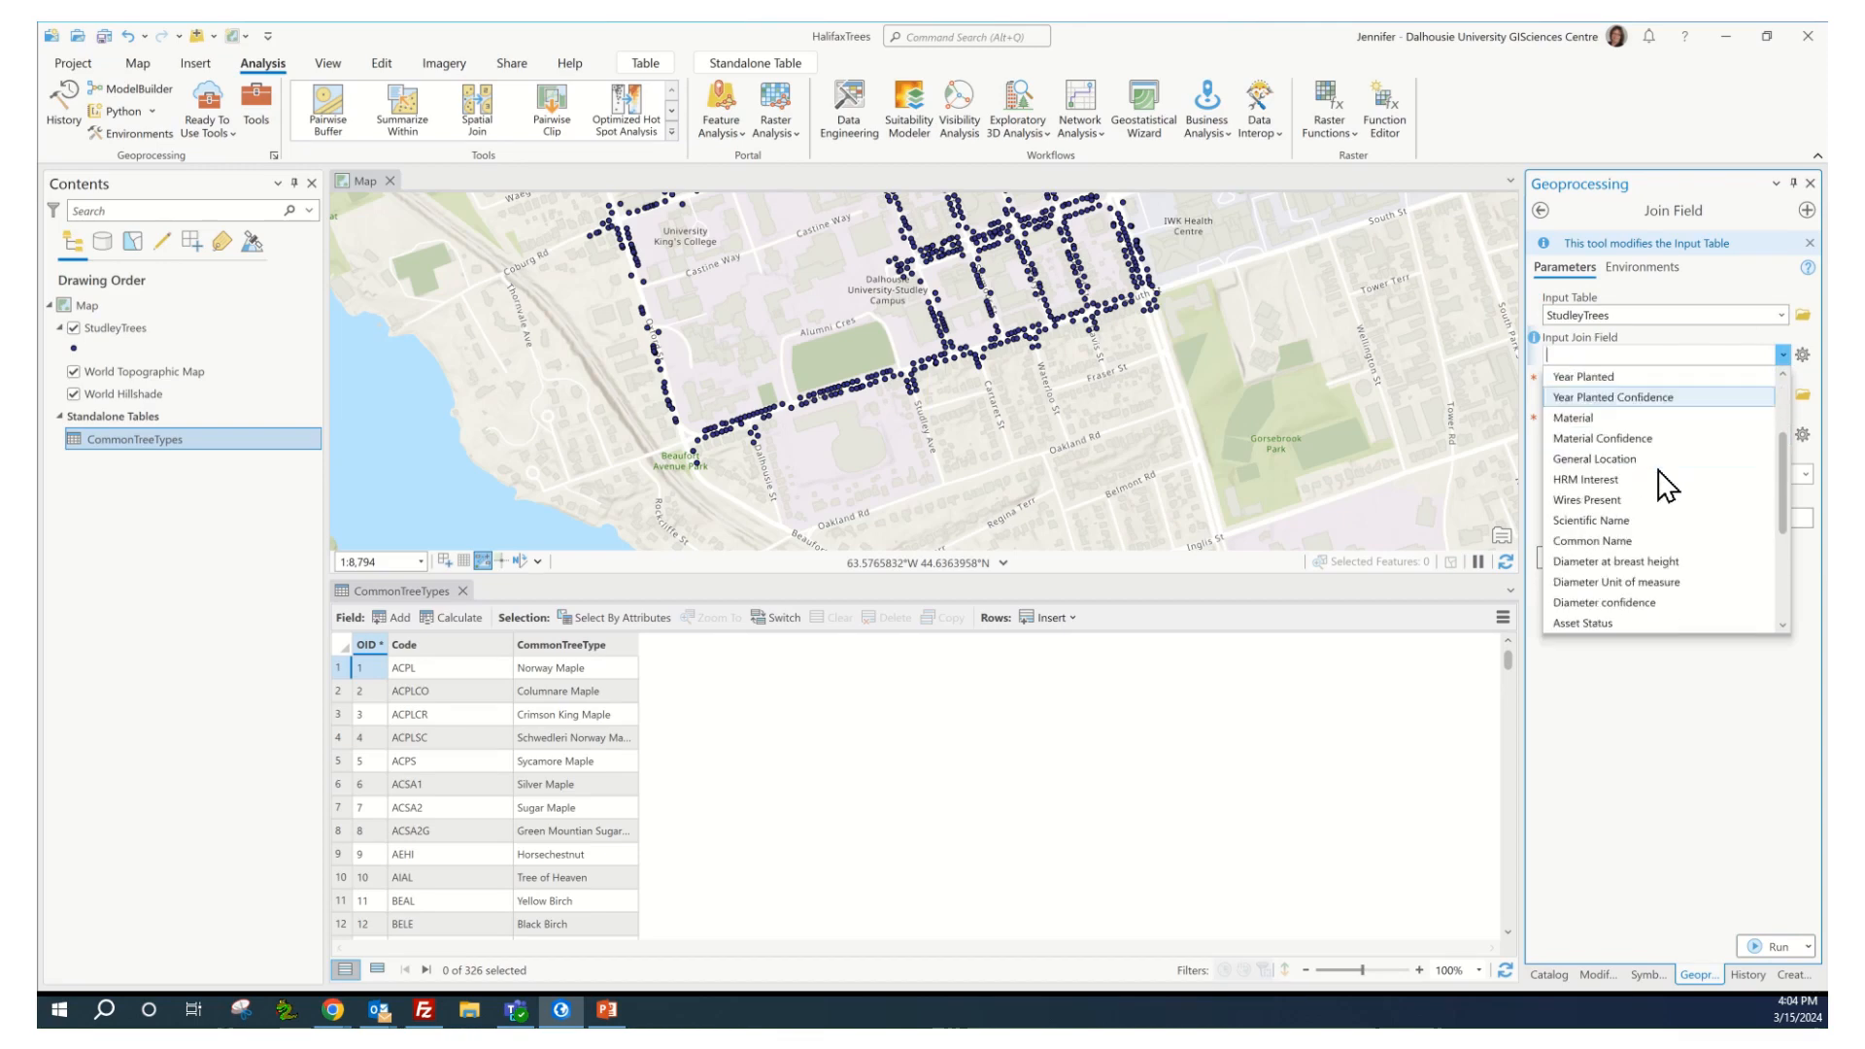
left_click(1629, 542)
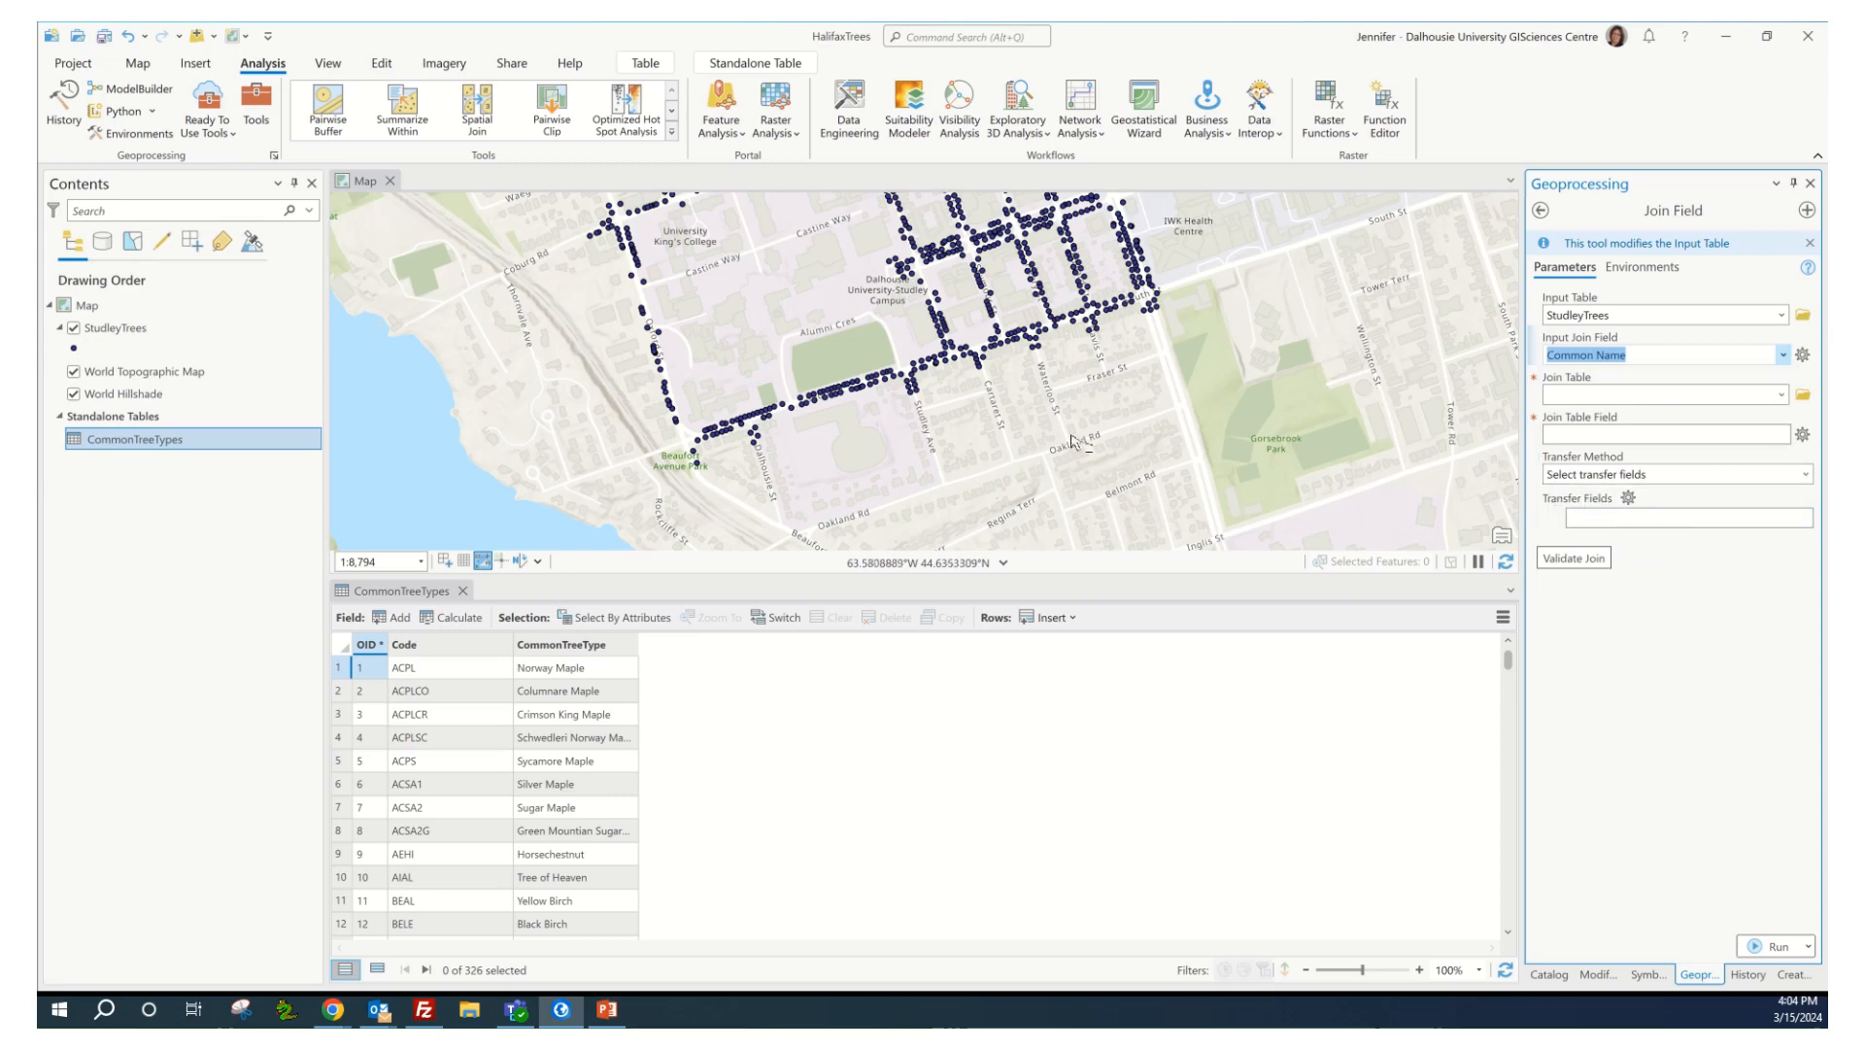
Step: Set CommonTreeTypes as the join table and Code as the join table field
left_click_drag(171, 439, 1776, 394)
left_click(1779, 396)
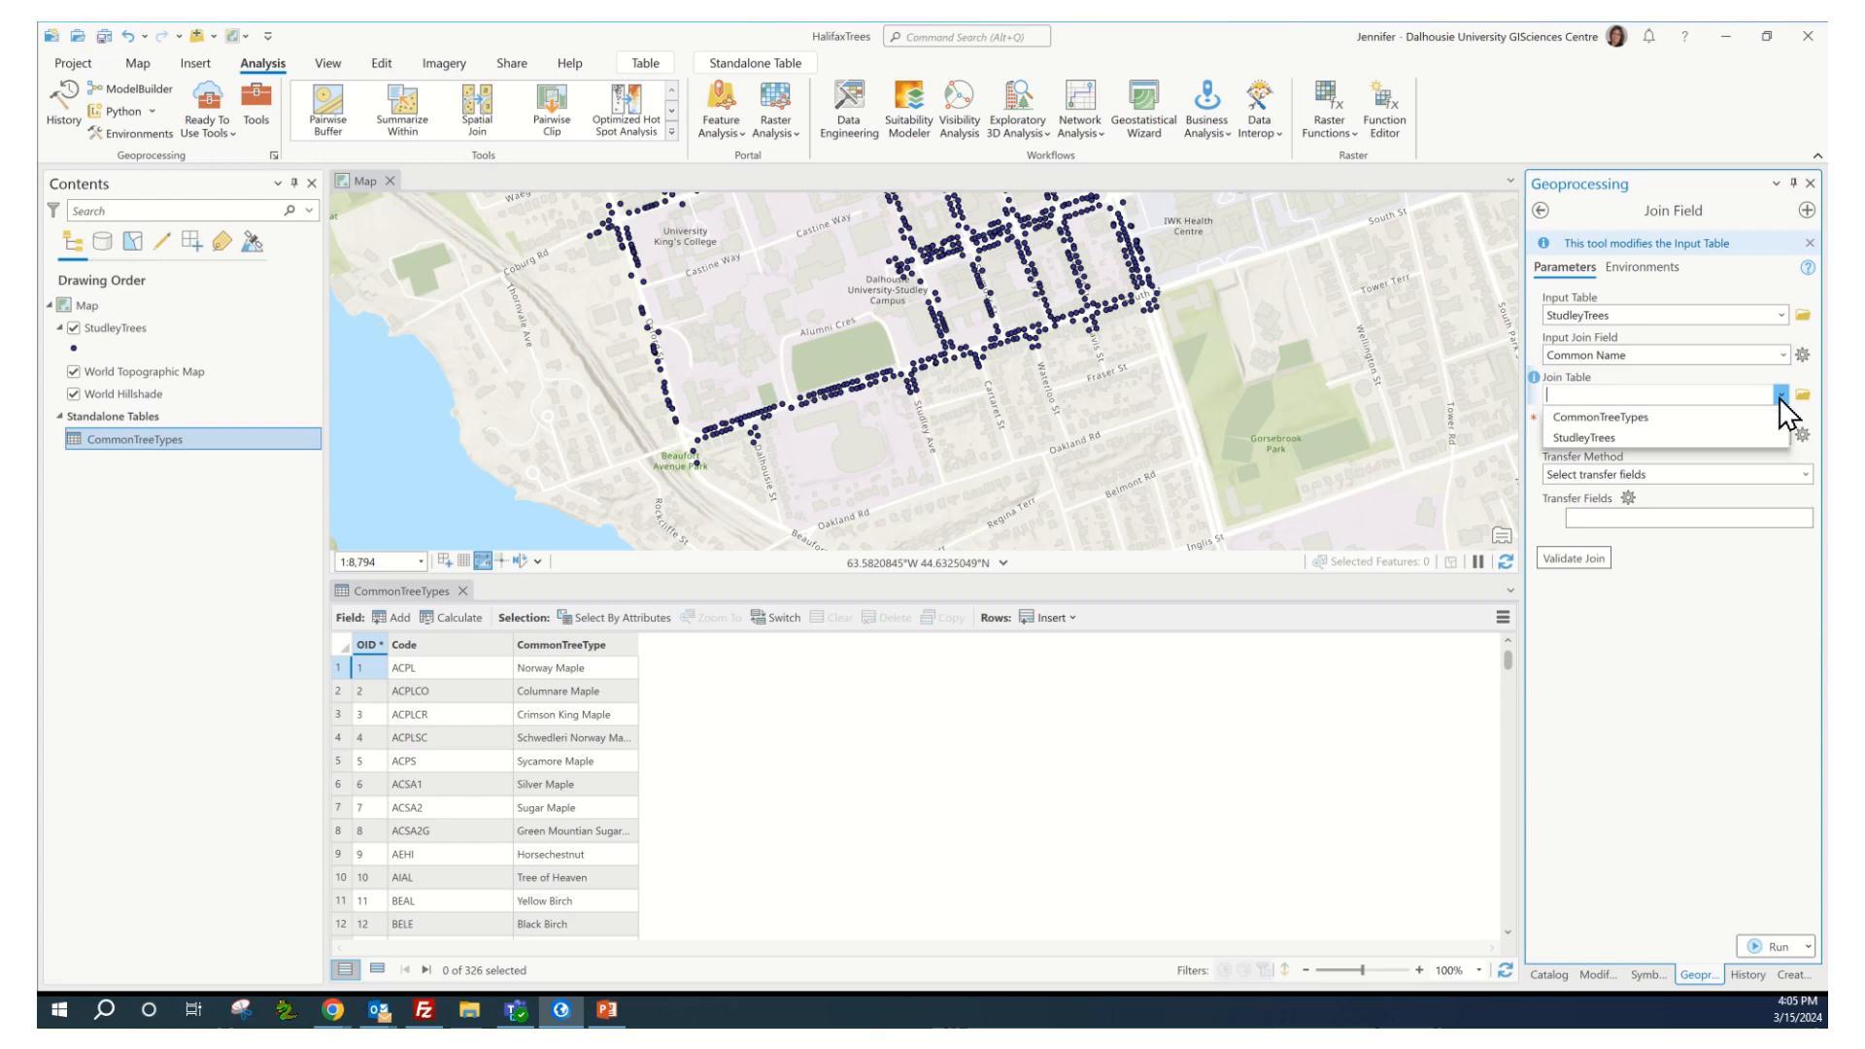
left_click(1680, 419)
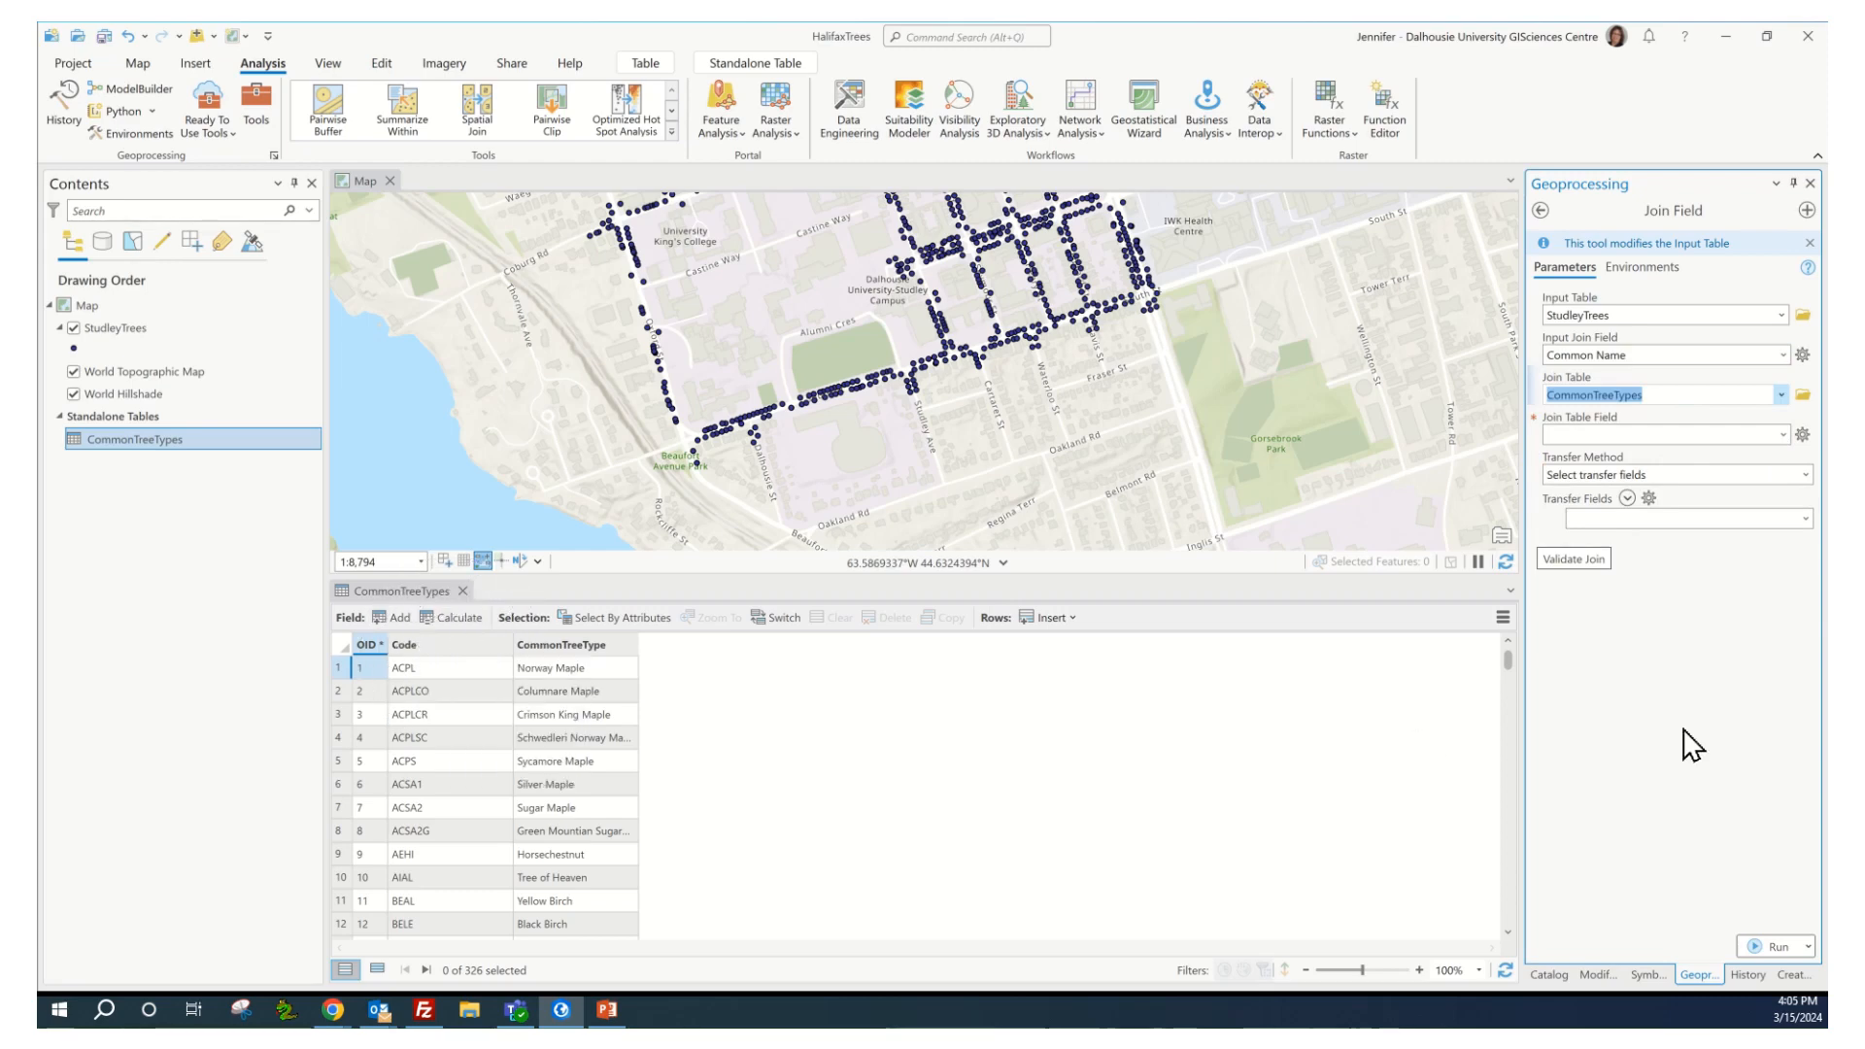
left_click(1783, 435)
left_click(1573, 462)
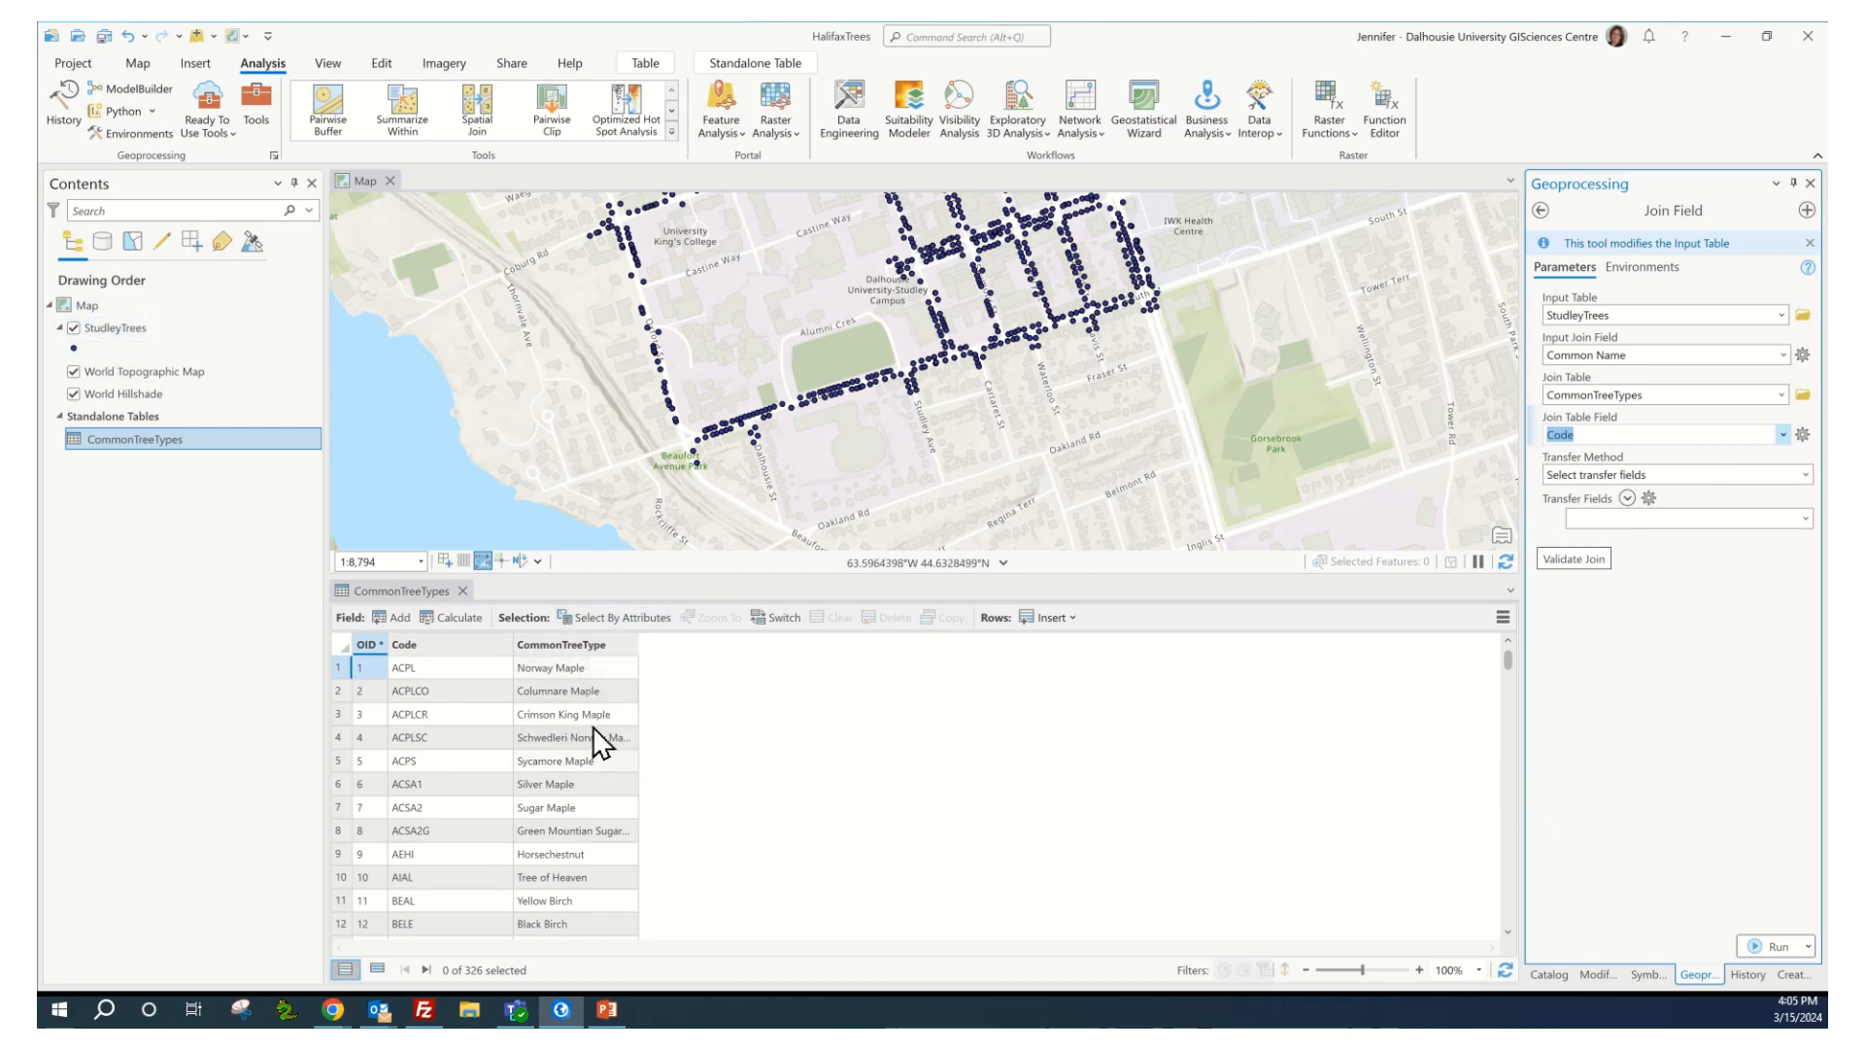
Step: Select CommonTreeType as the transfer field and run Join Field
left_click(1805, 520)
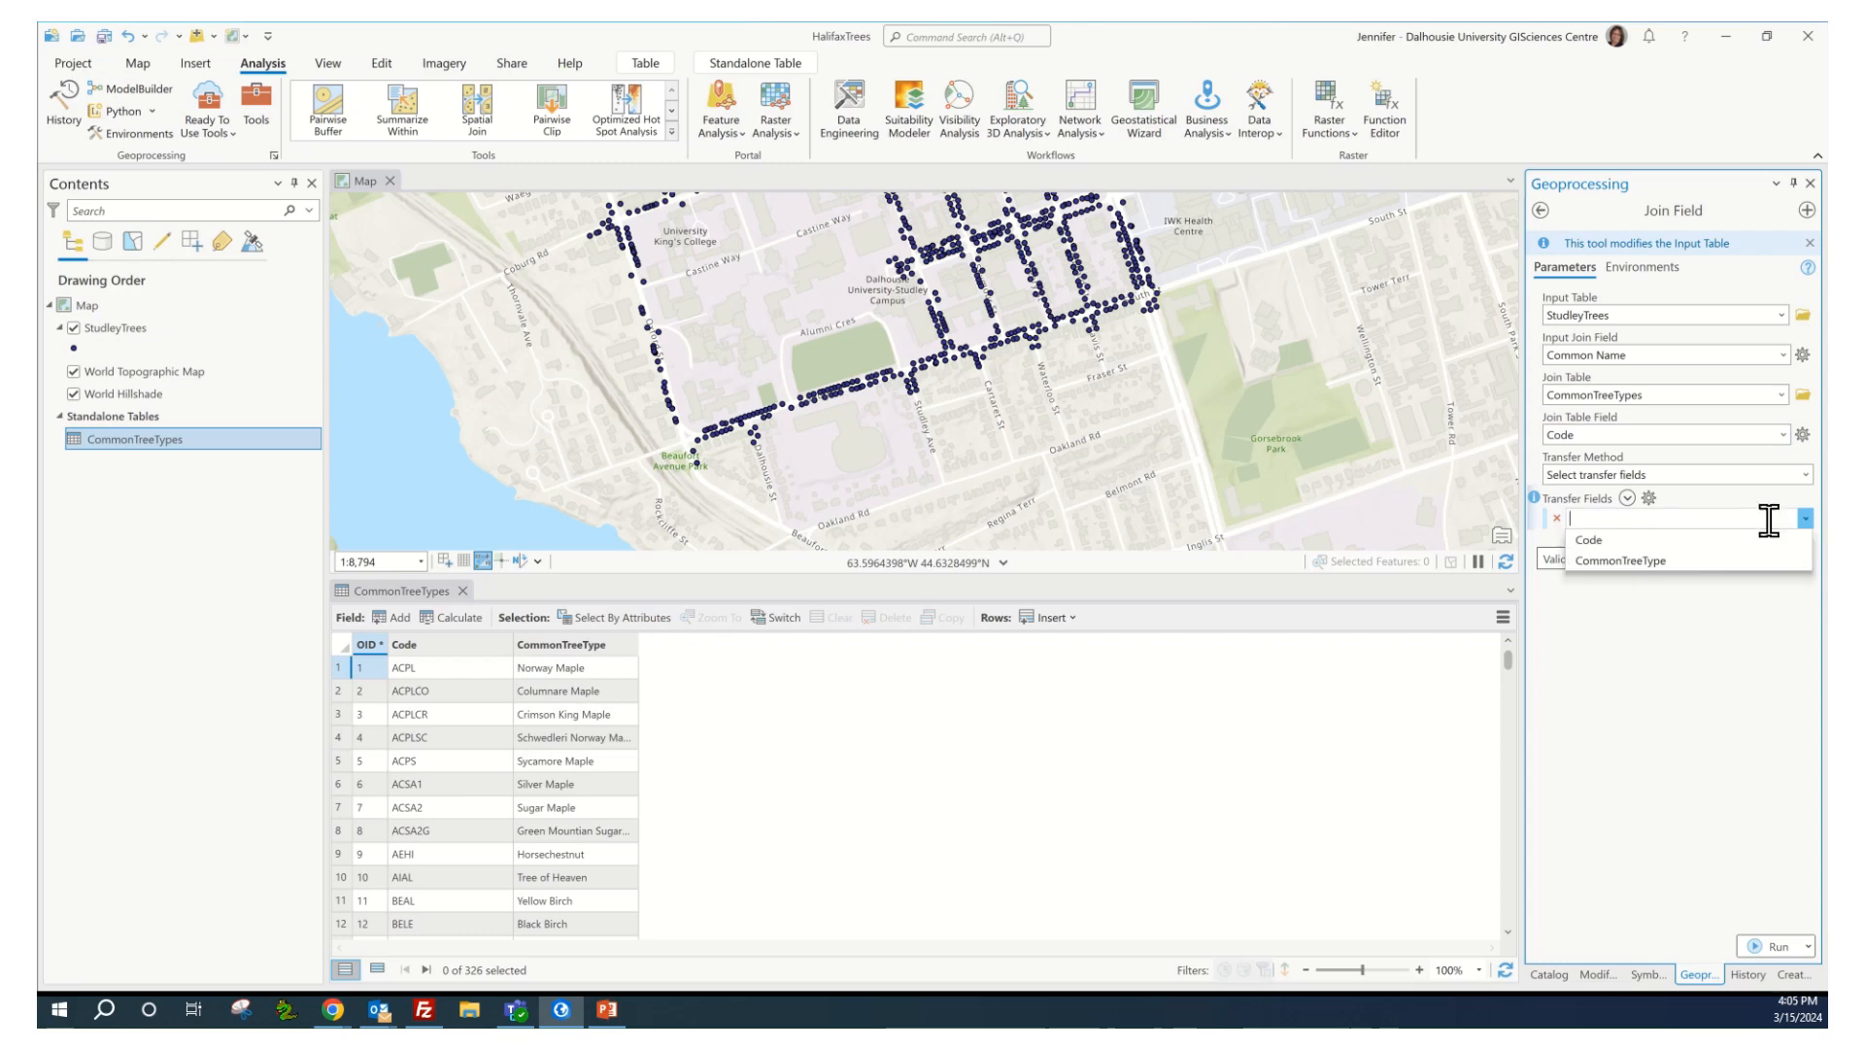
left_click(1656, 562)
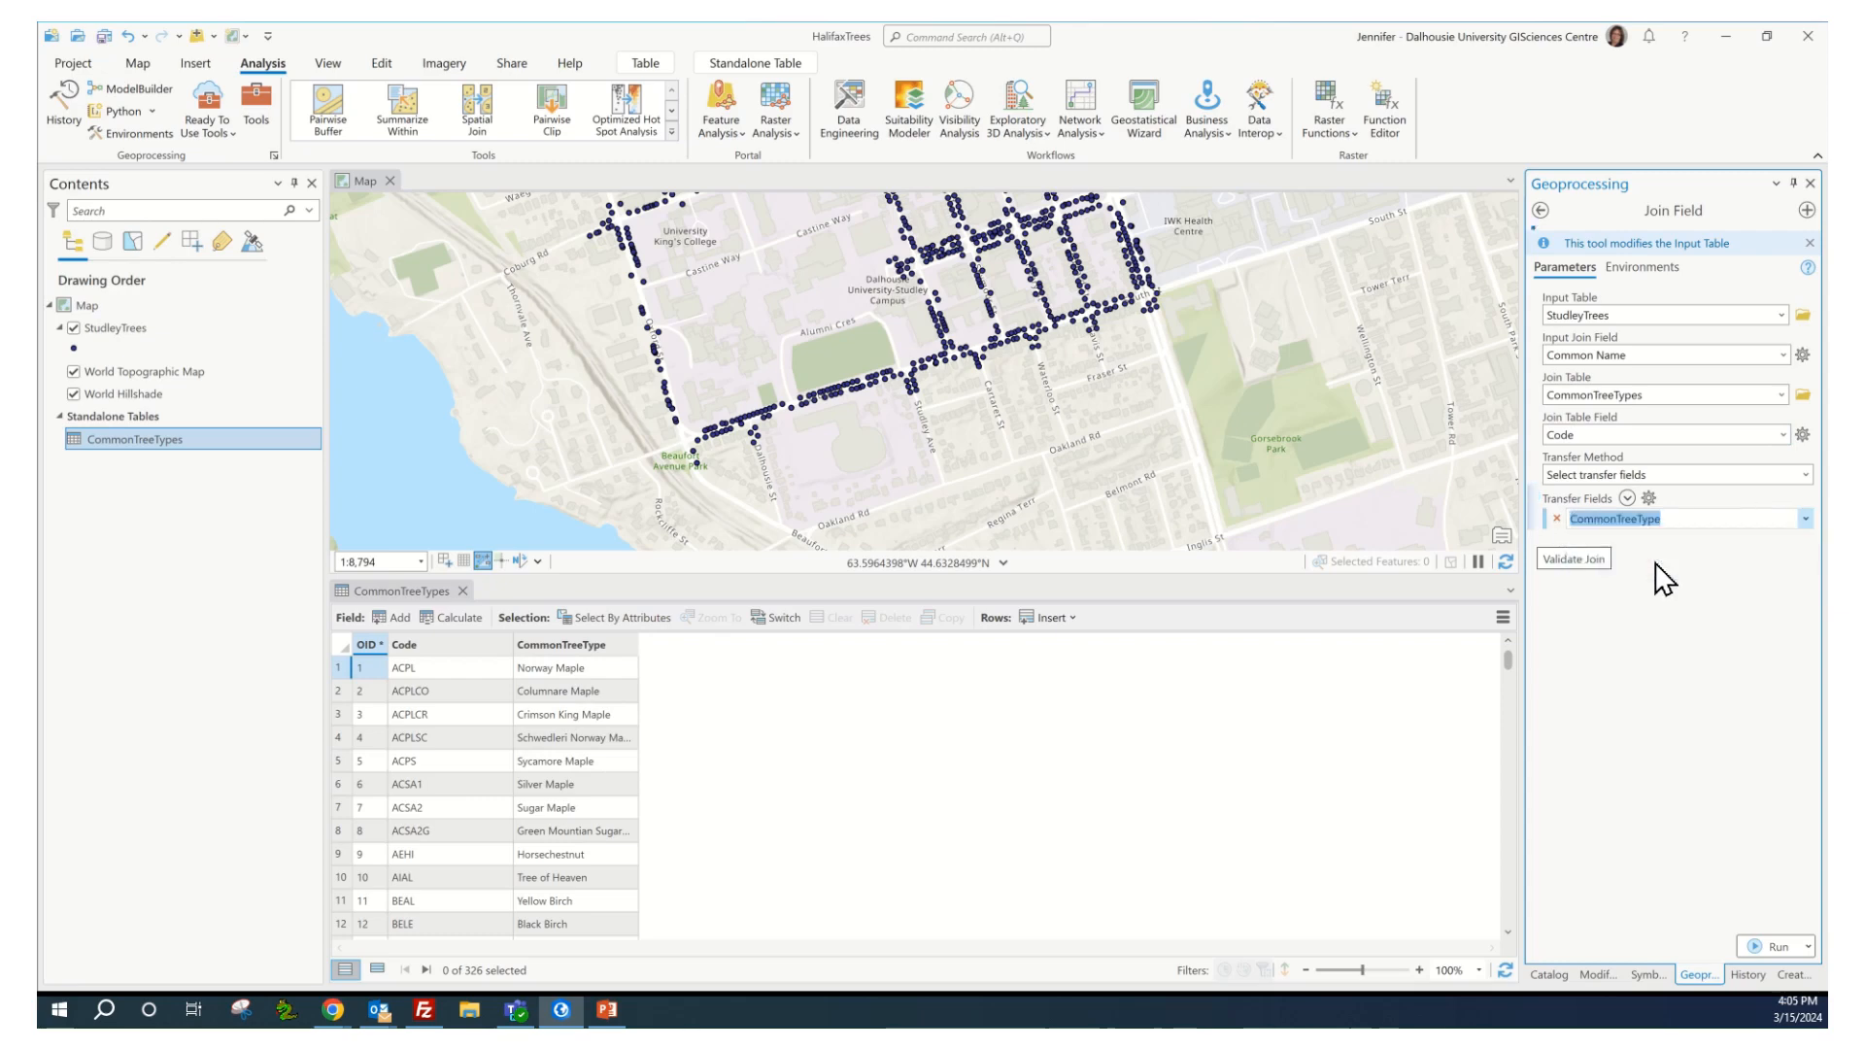
left_click(1777, 946)
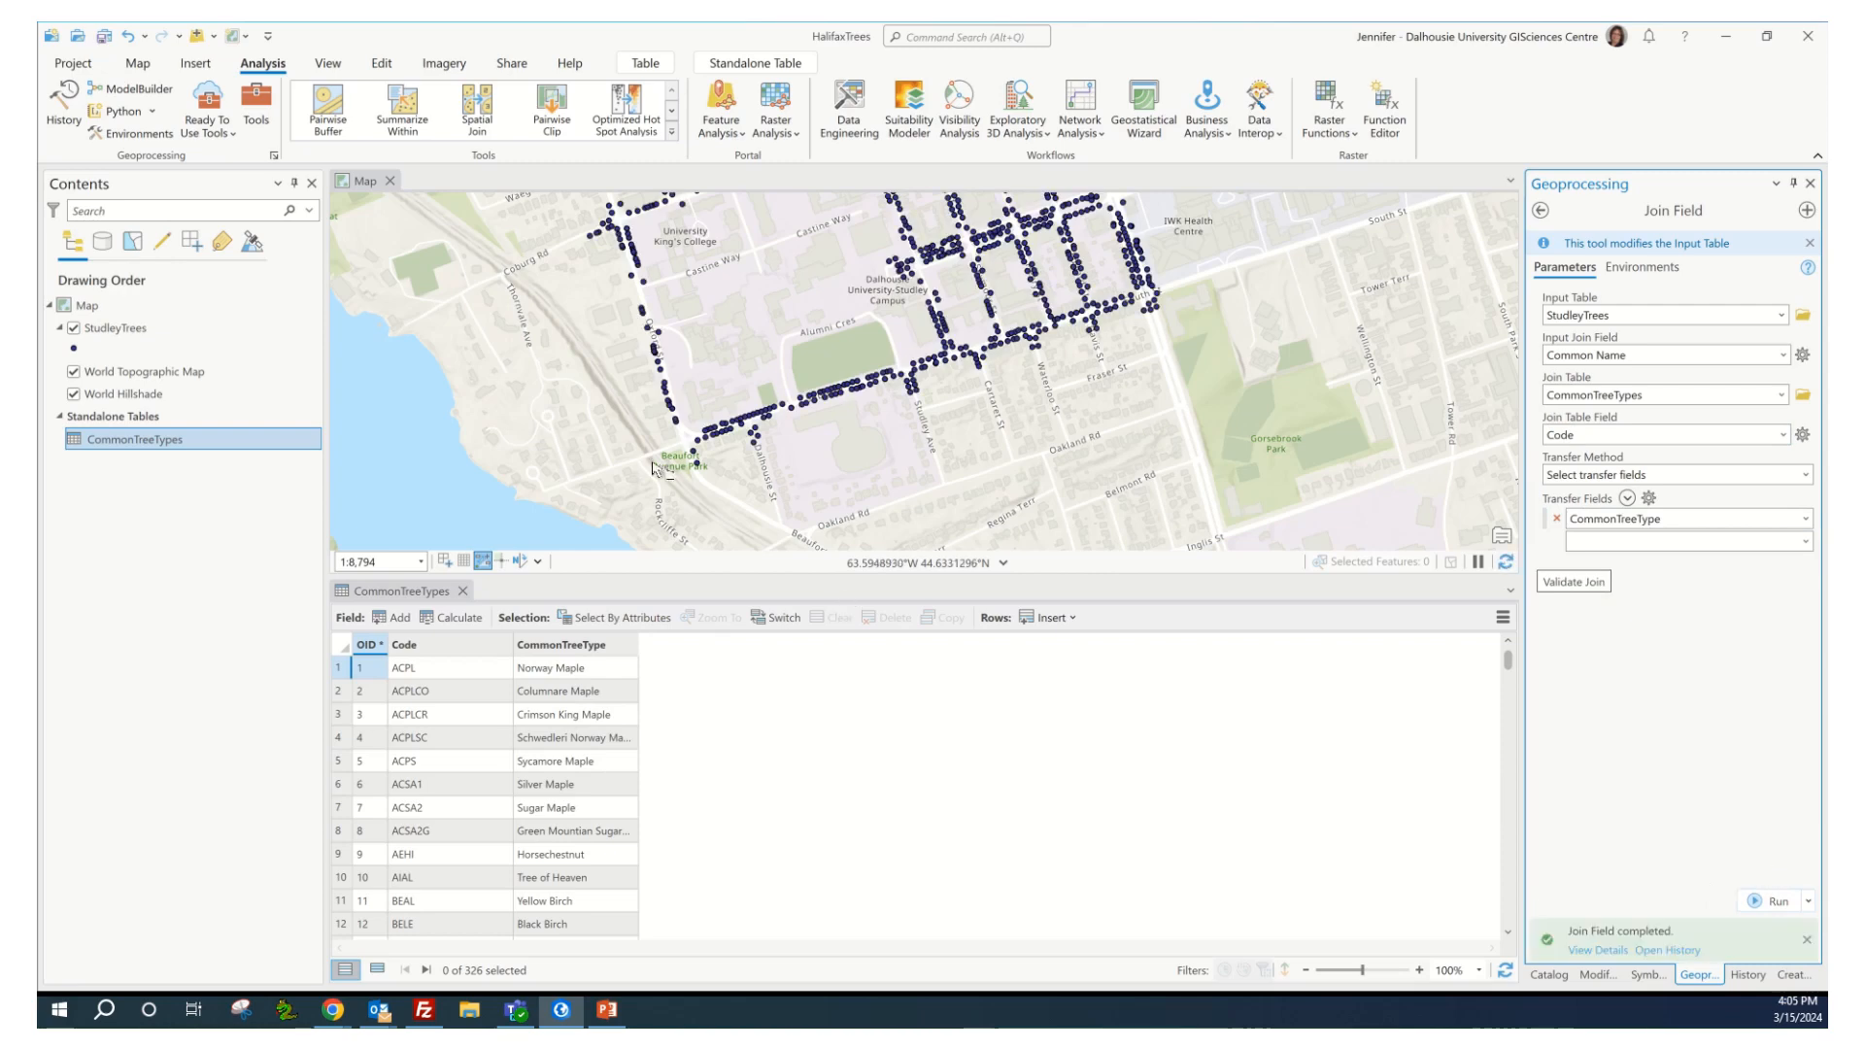
Step: Open the StudleyTrees attribute table and examine the values in its CommonTreeType column
right_click(146, 327)
left_click(243, 396)
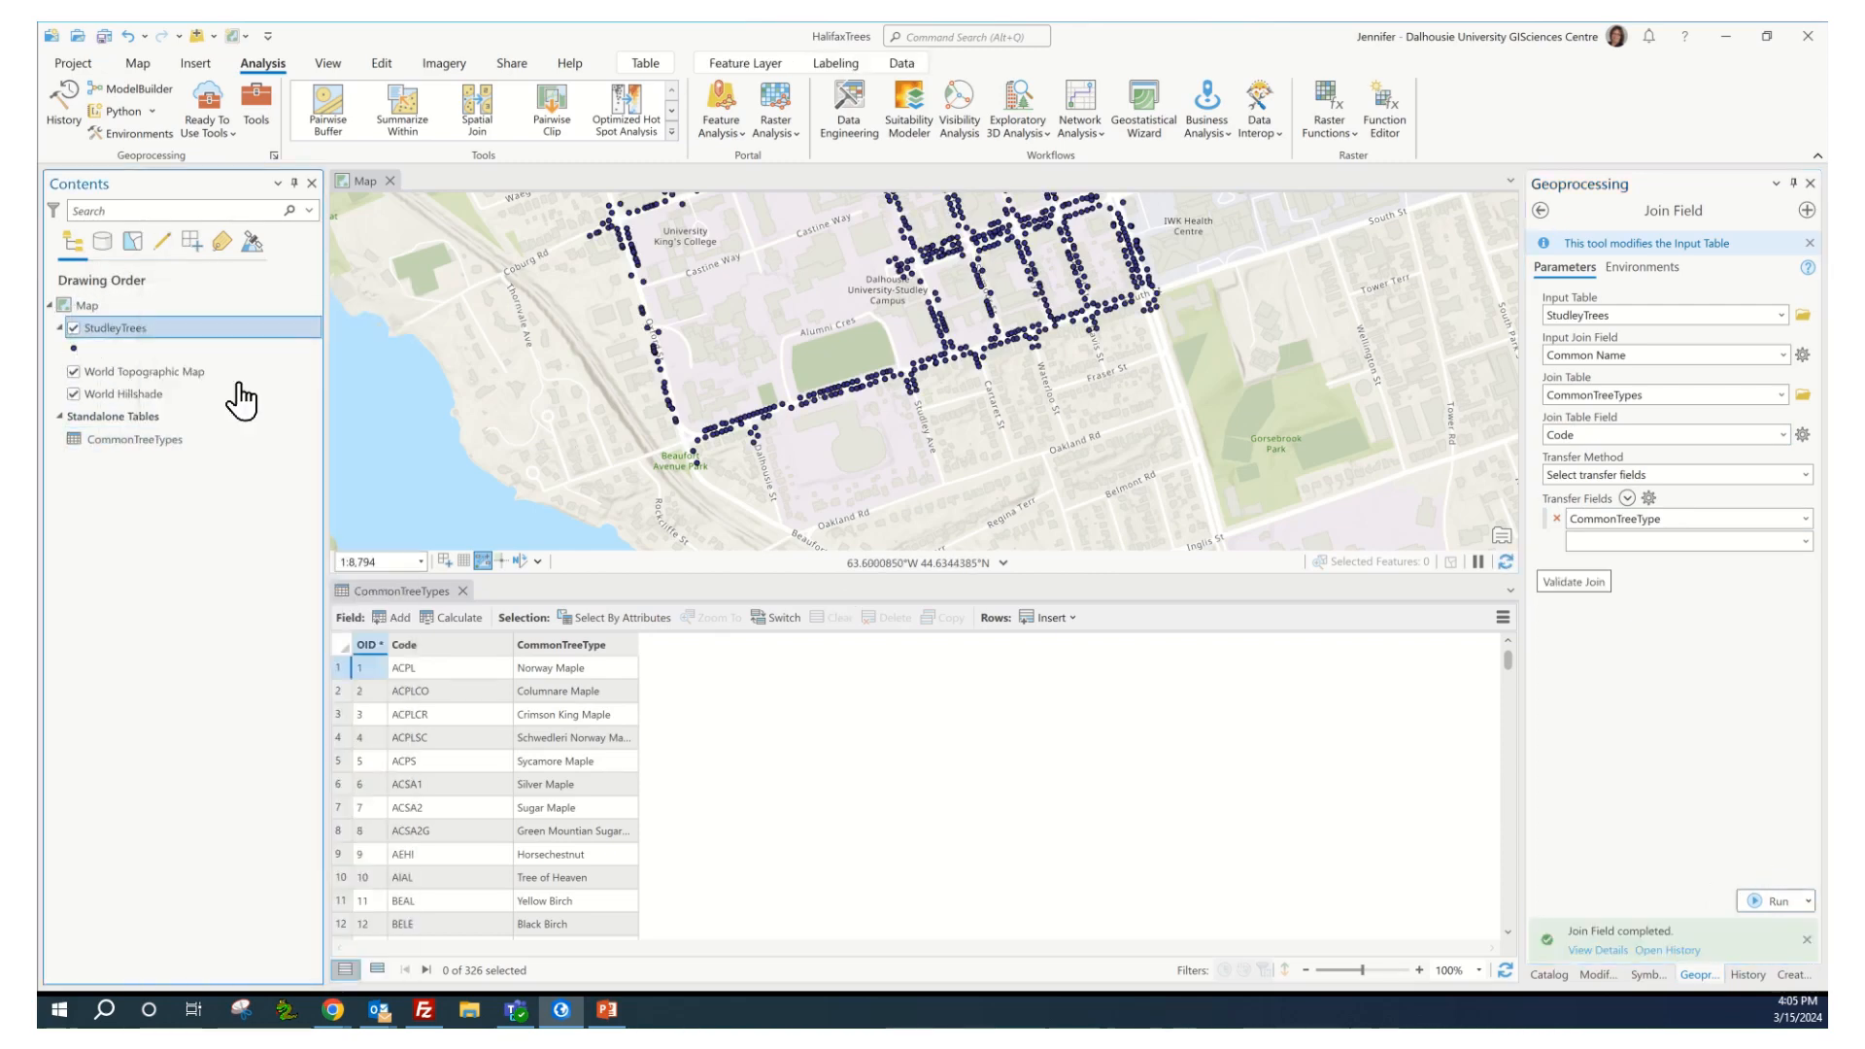
left_click_drag(719, 948, 1523, 965)
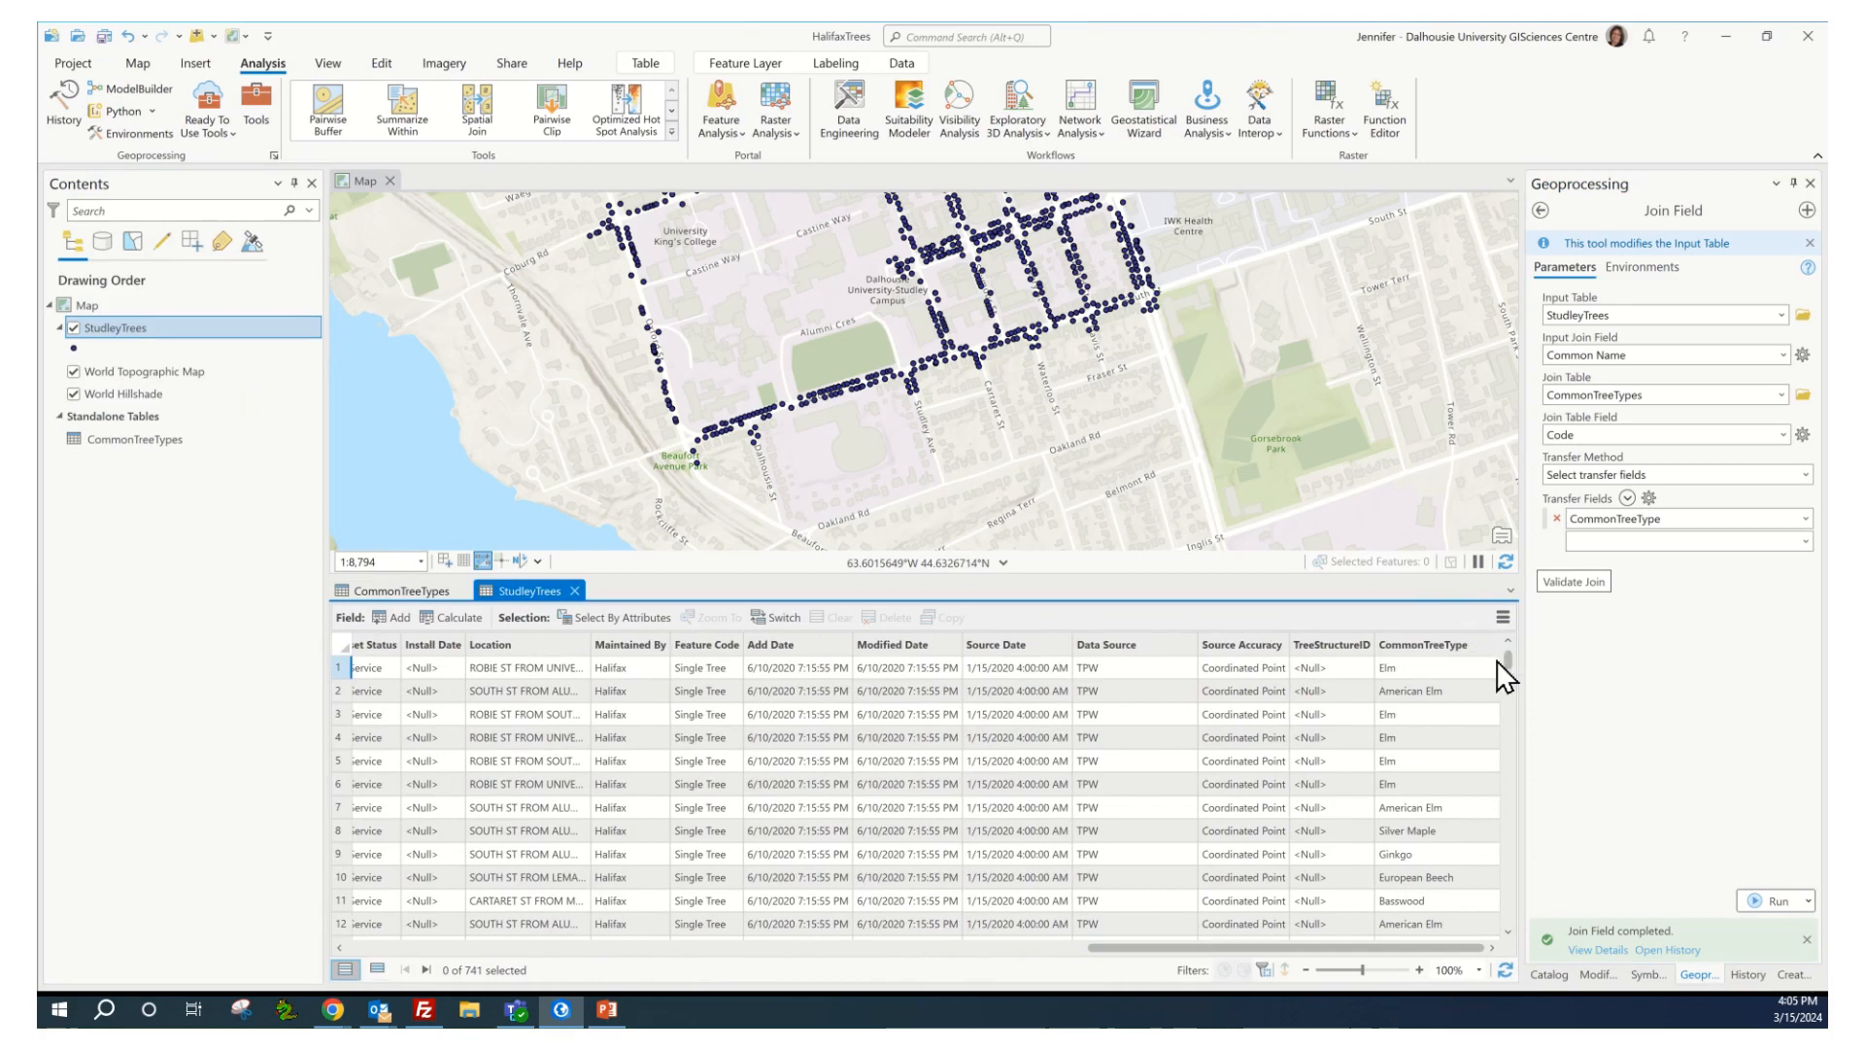
left_click(1390, 672)
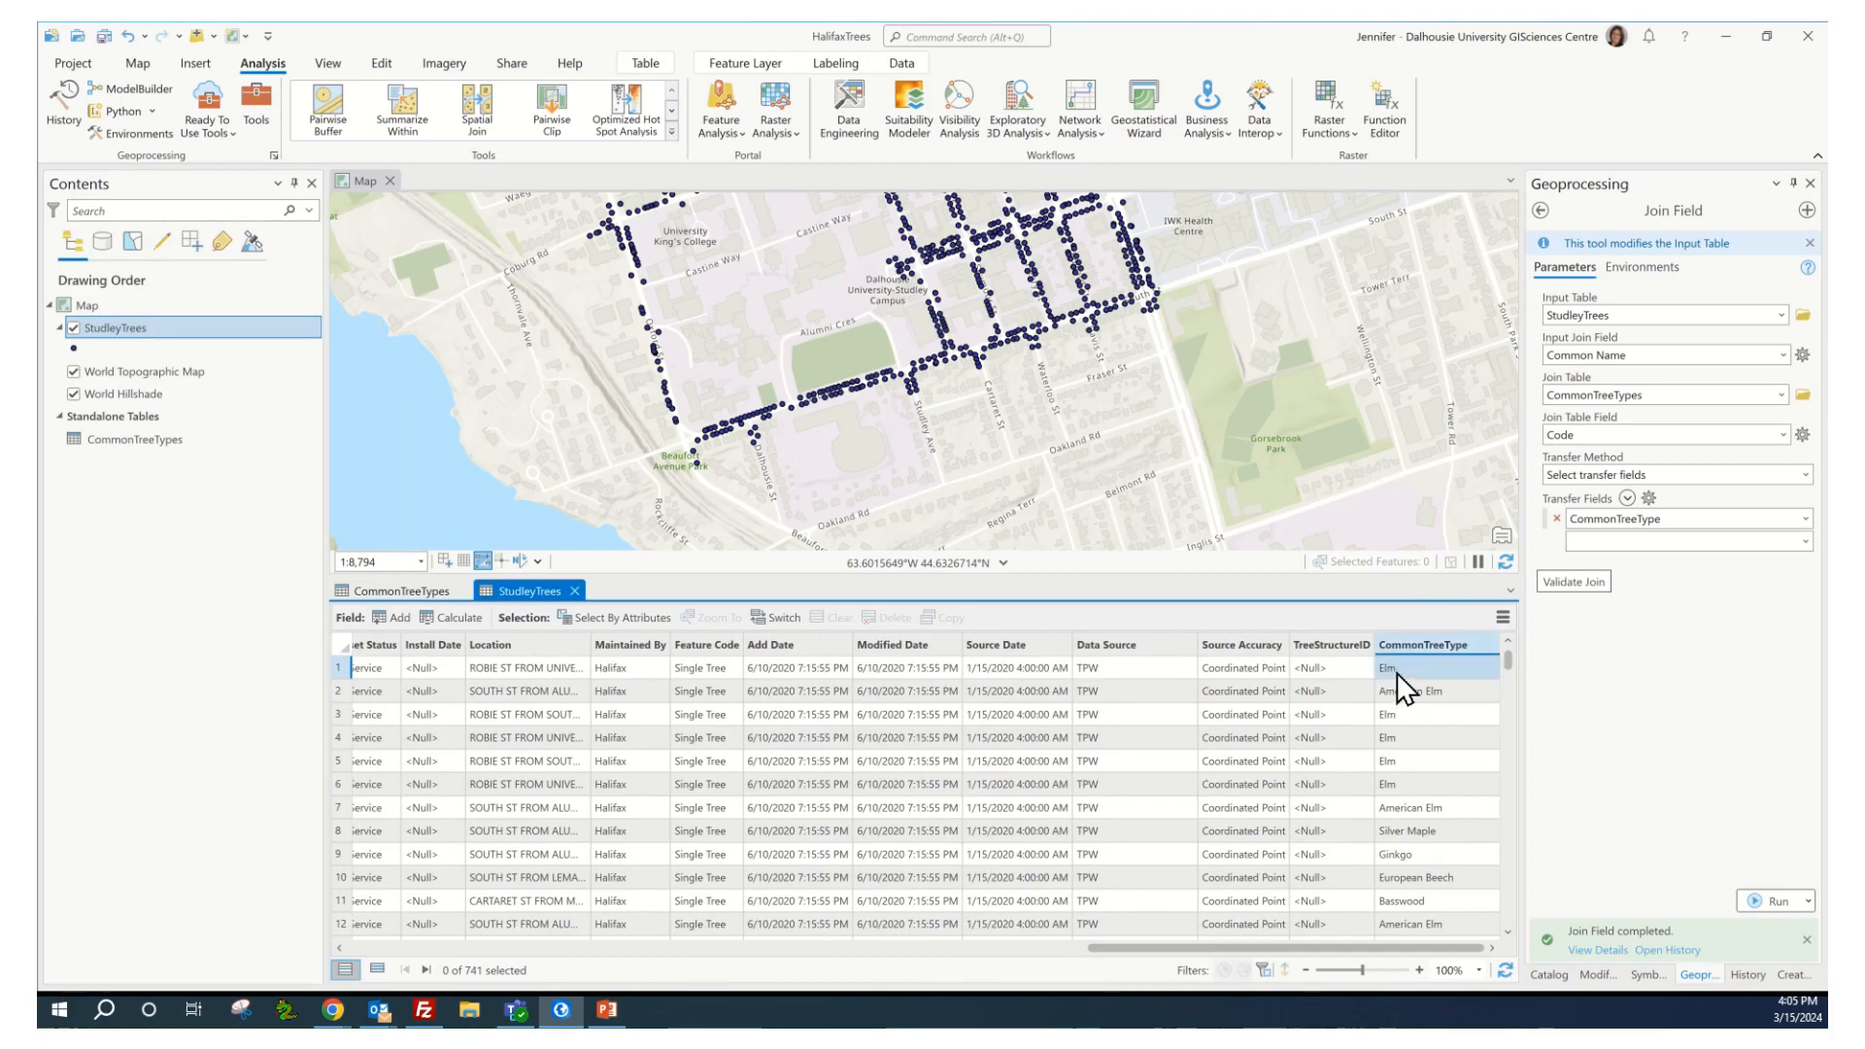
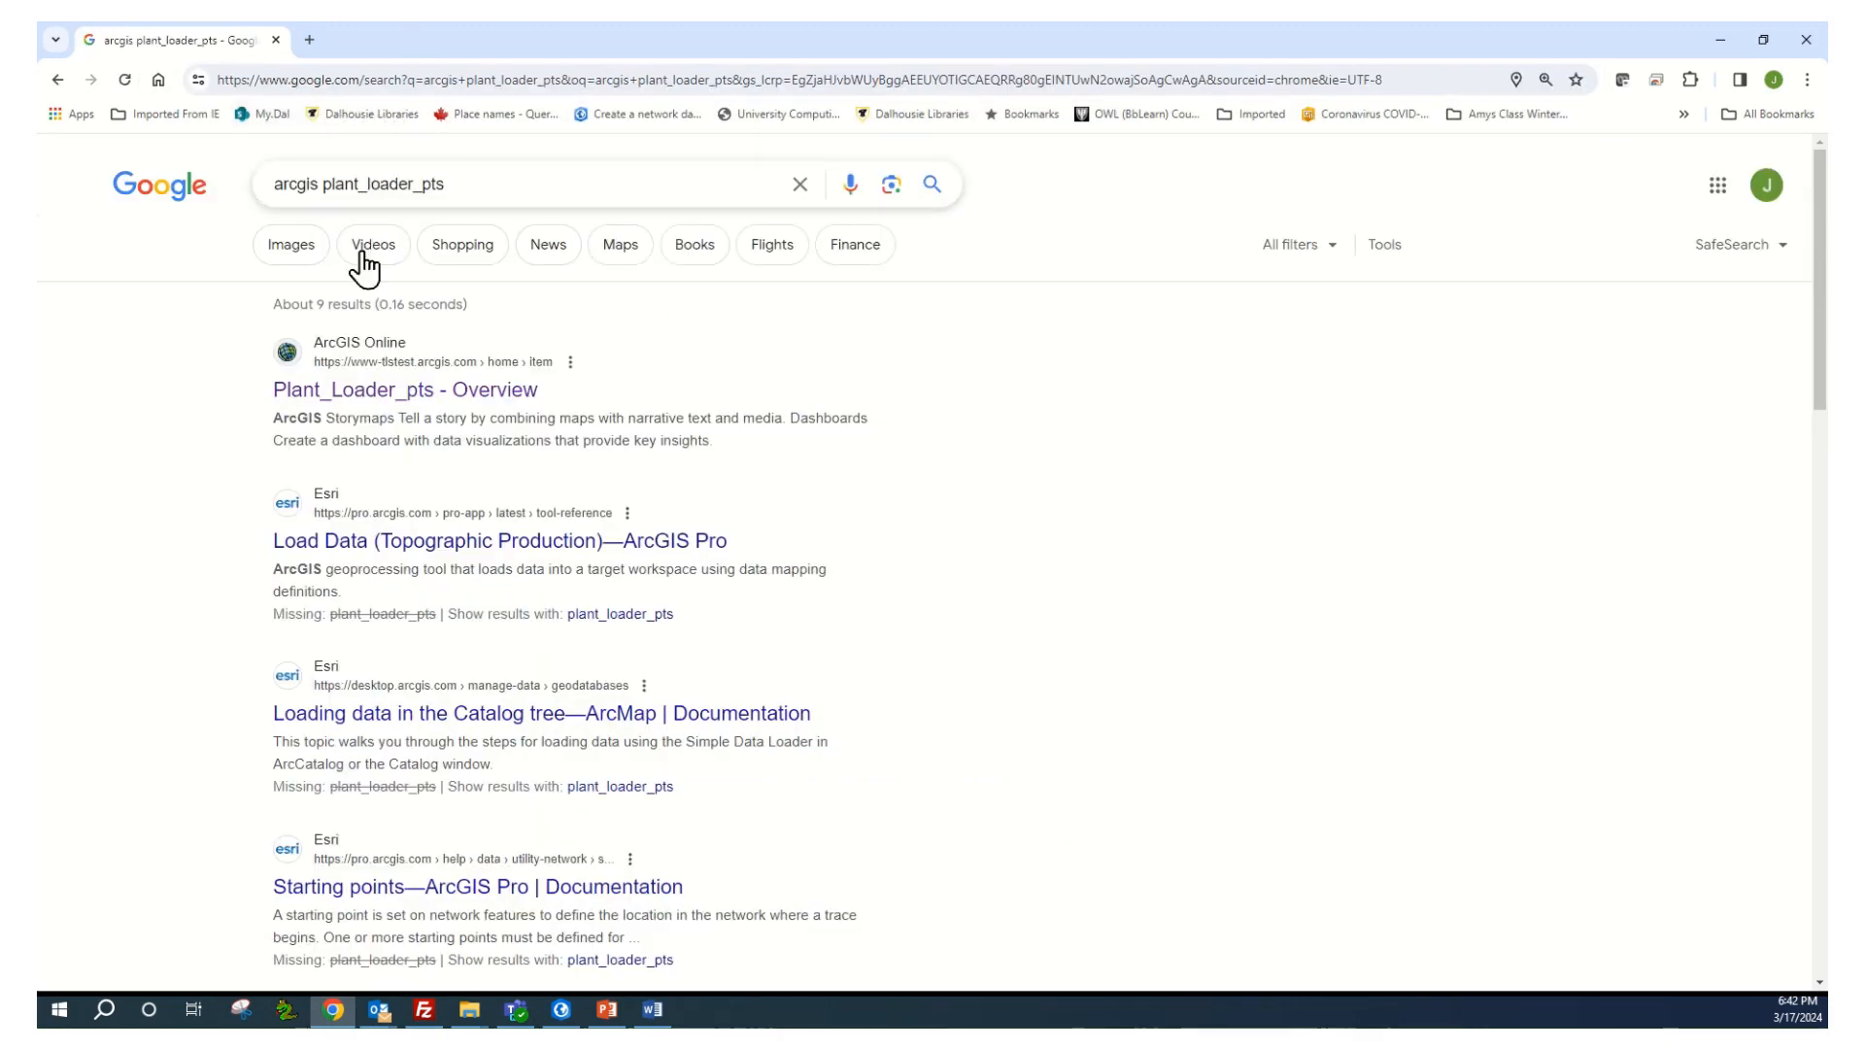
Step: Open the Plant_Loader_pts item from the search results and download its rule package
left_click(405, 391)
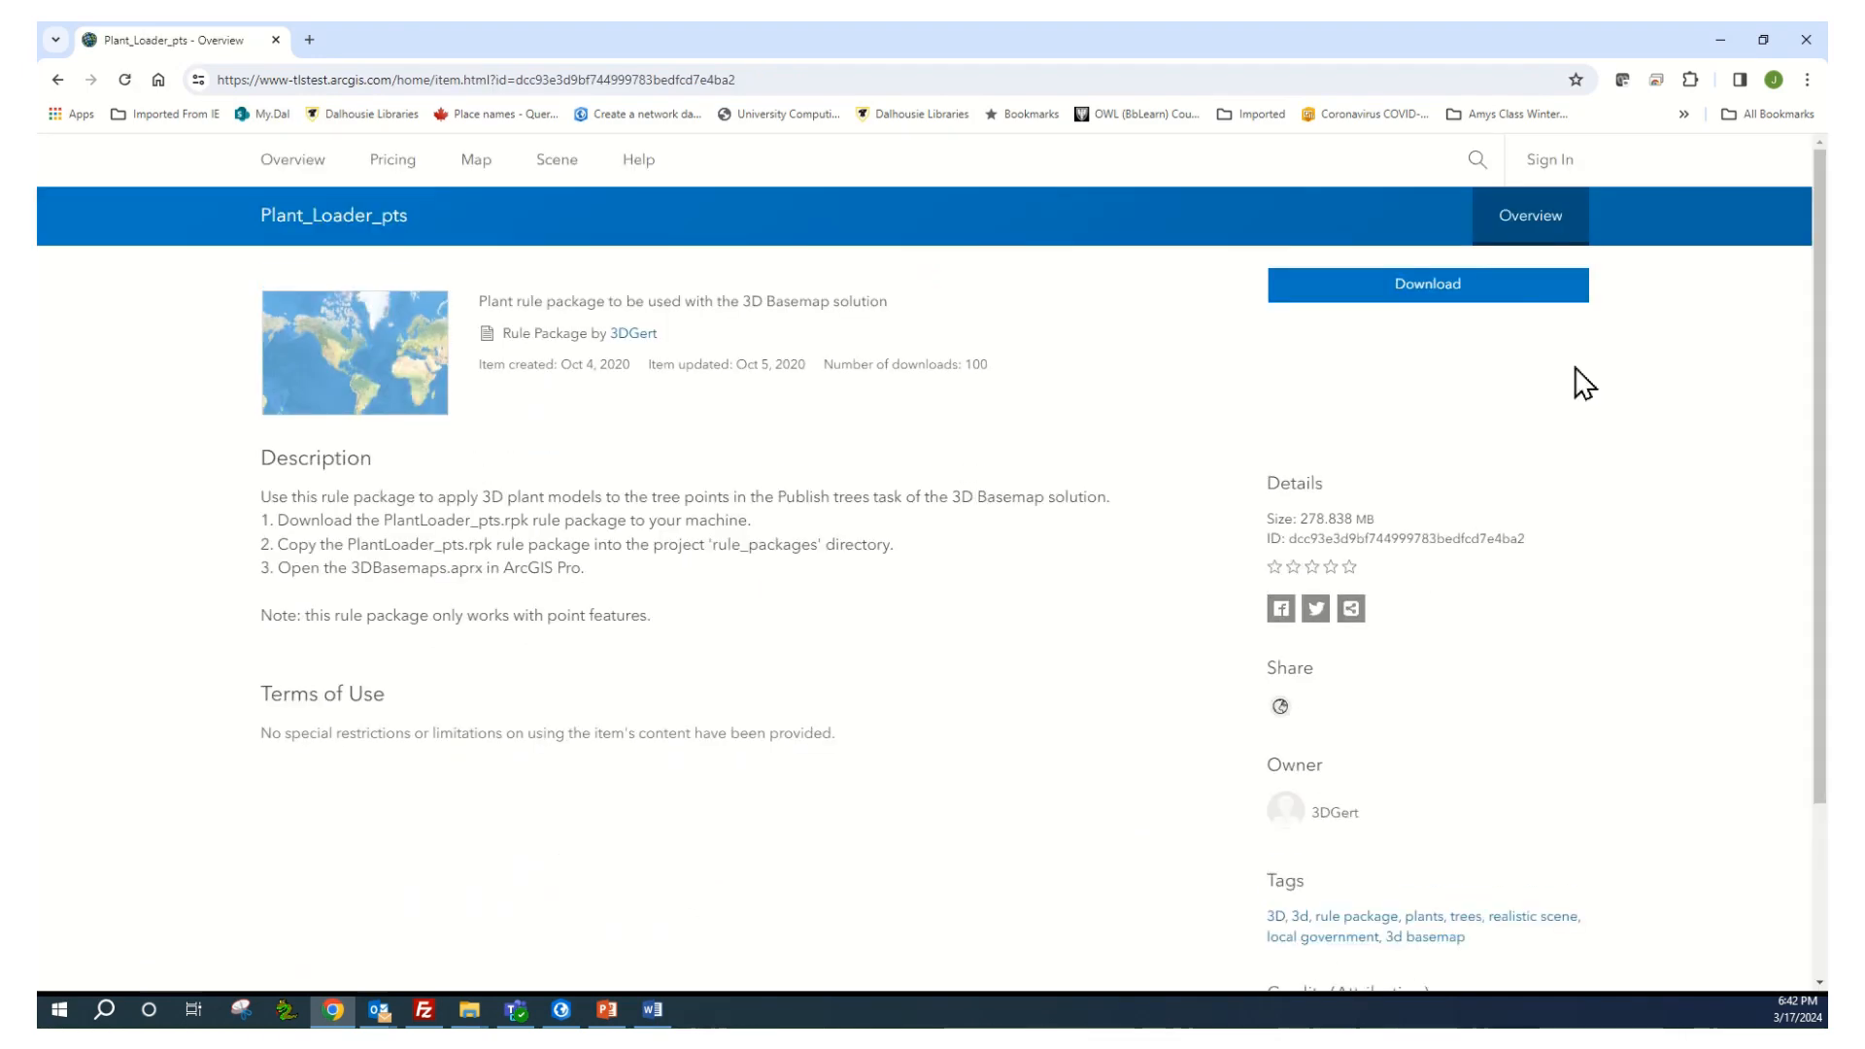
left_click(1488, 292)
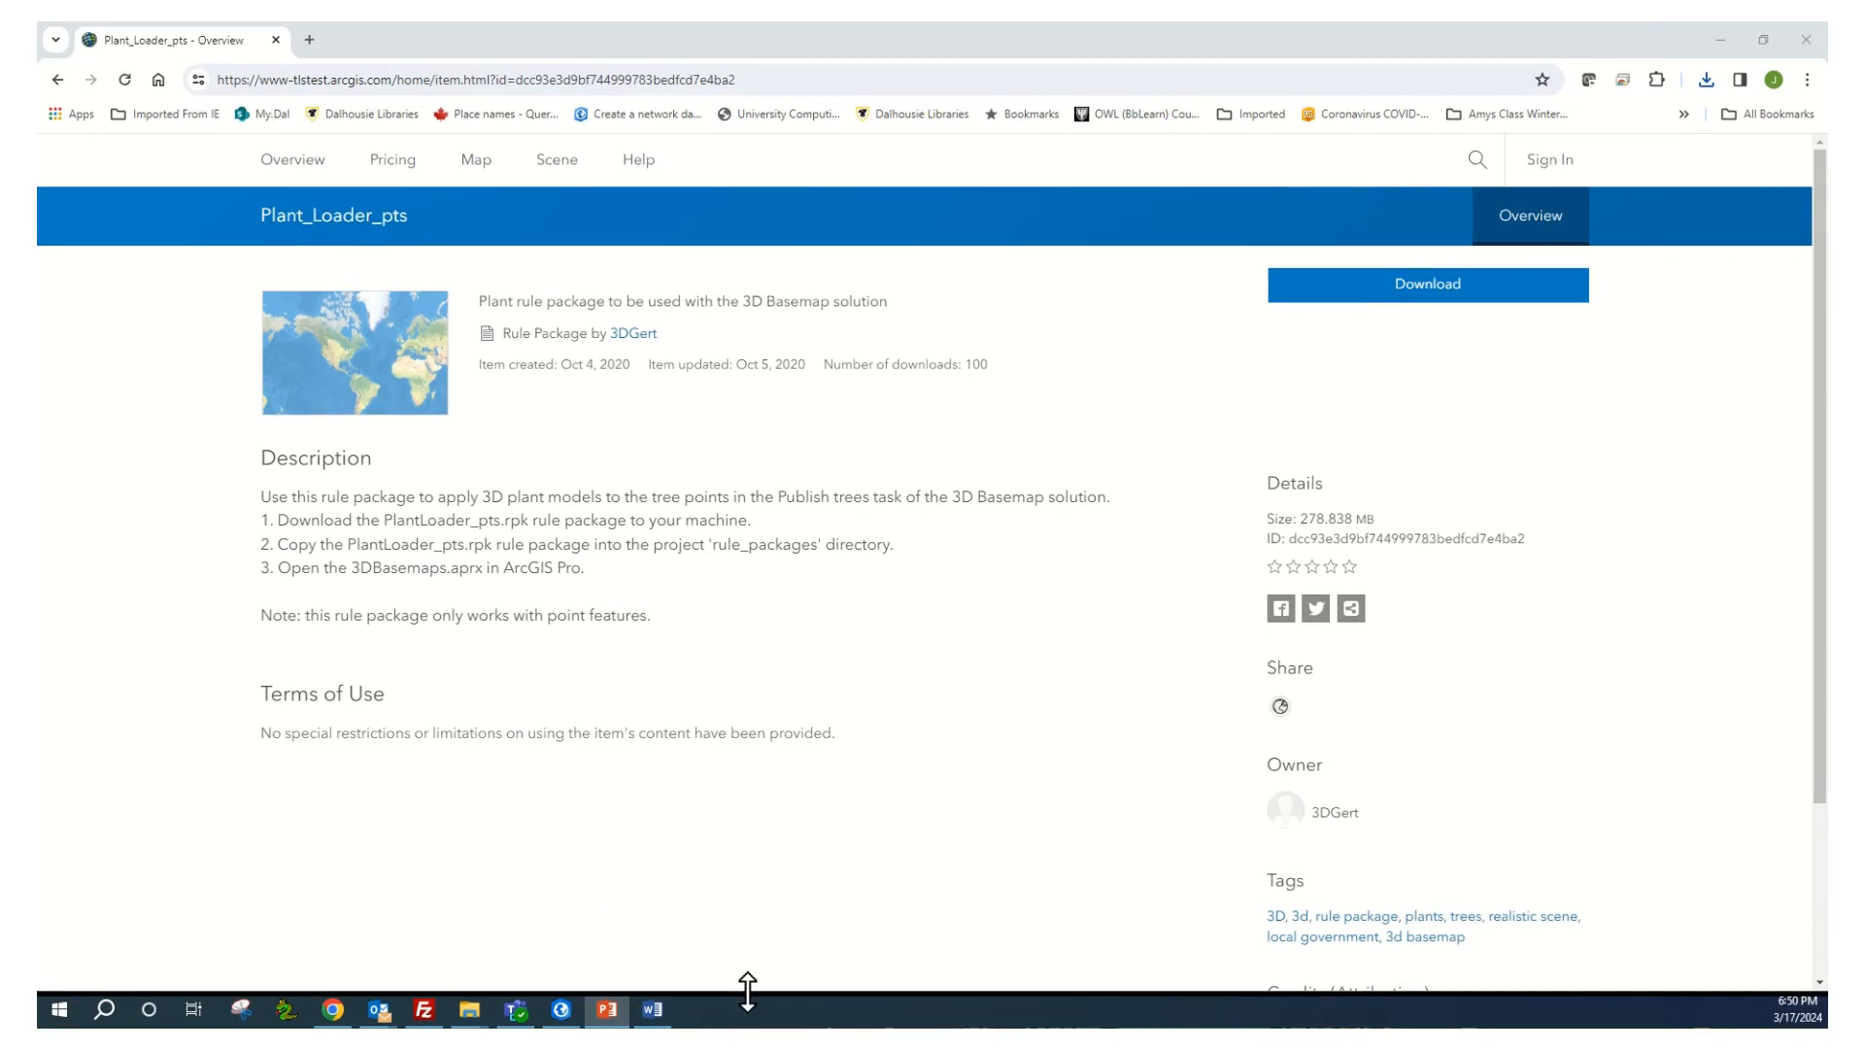
Step: Copy Plant_Loader_pts.rpk from the Downloads folder into the HalifaxTrees project folder under C:\temp\Demo
mouse_move(473, 1019)
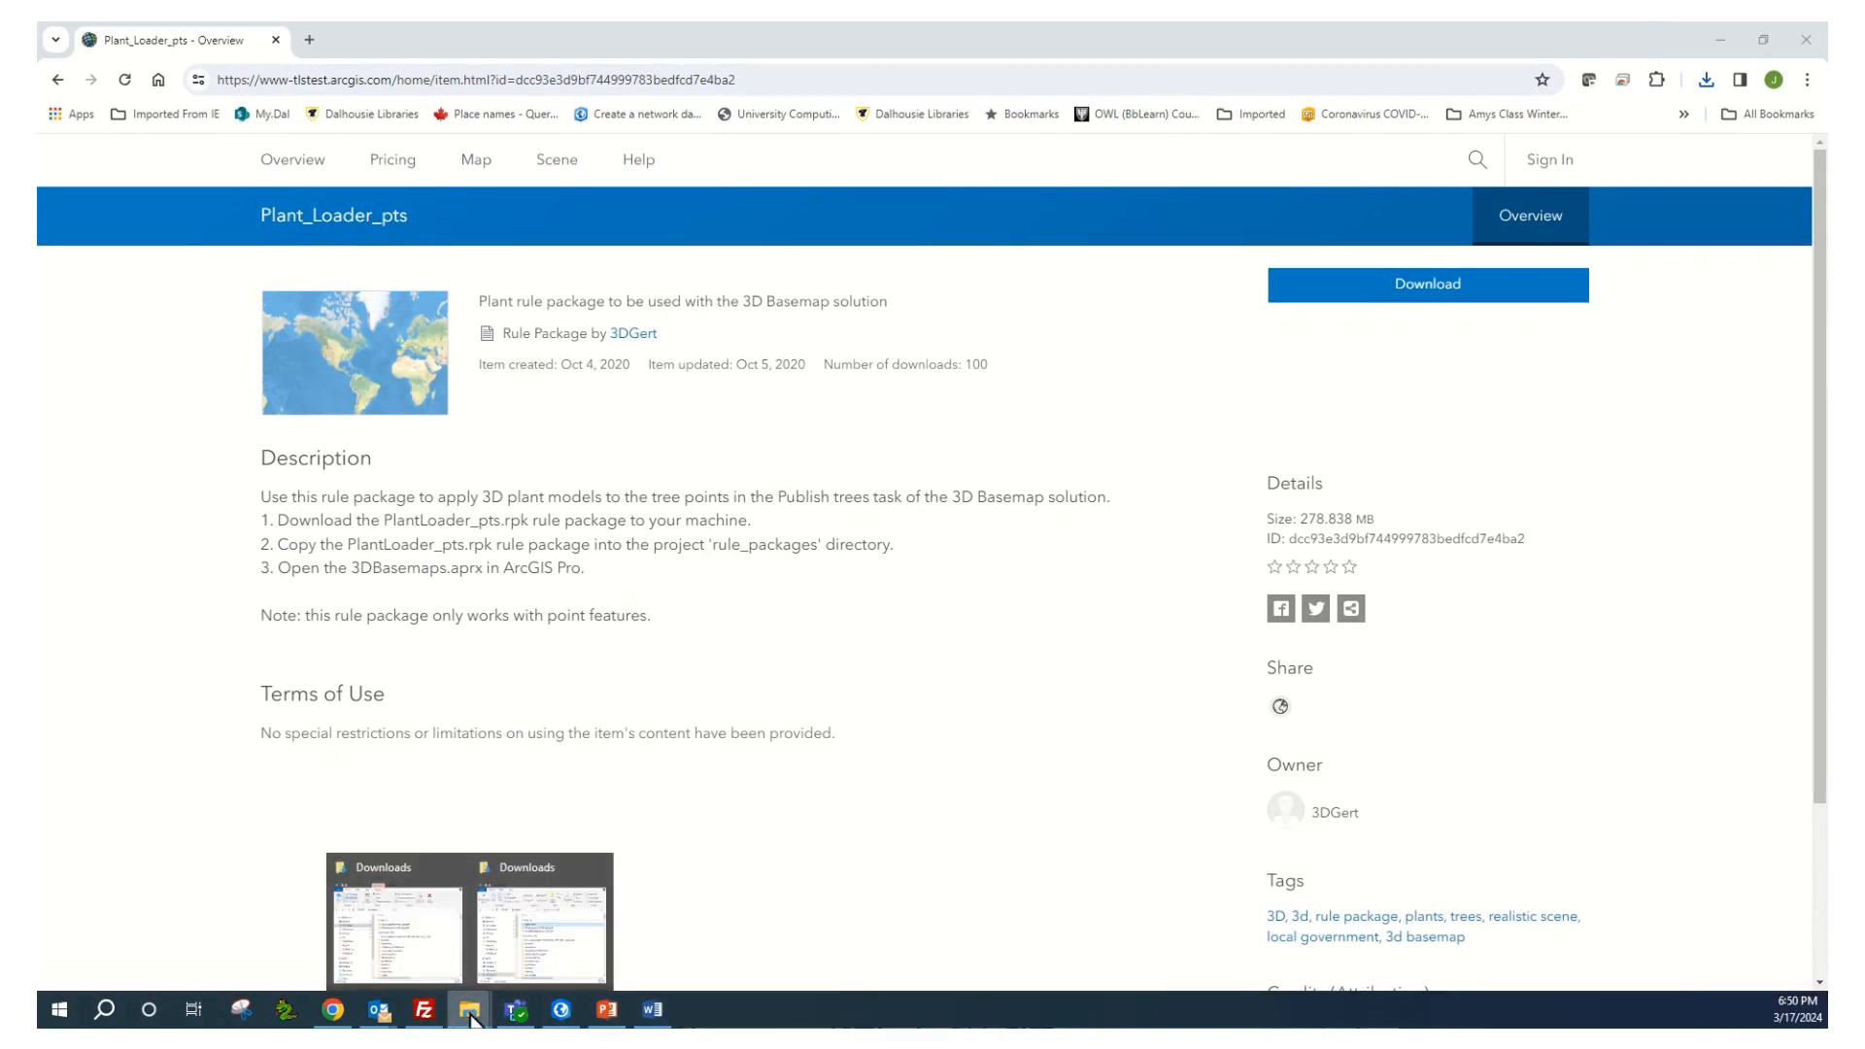
left_click(544, 947)
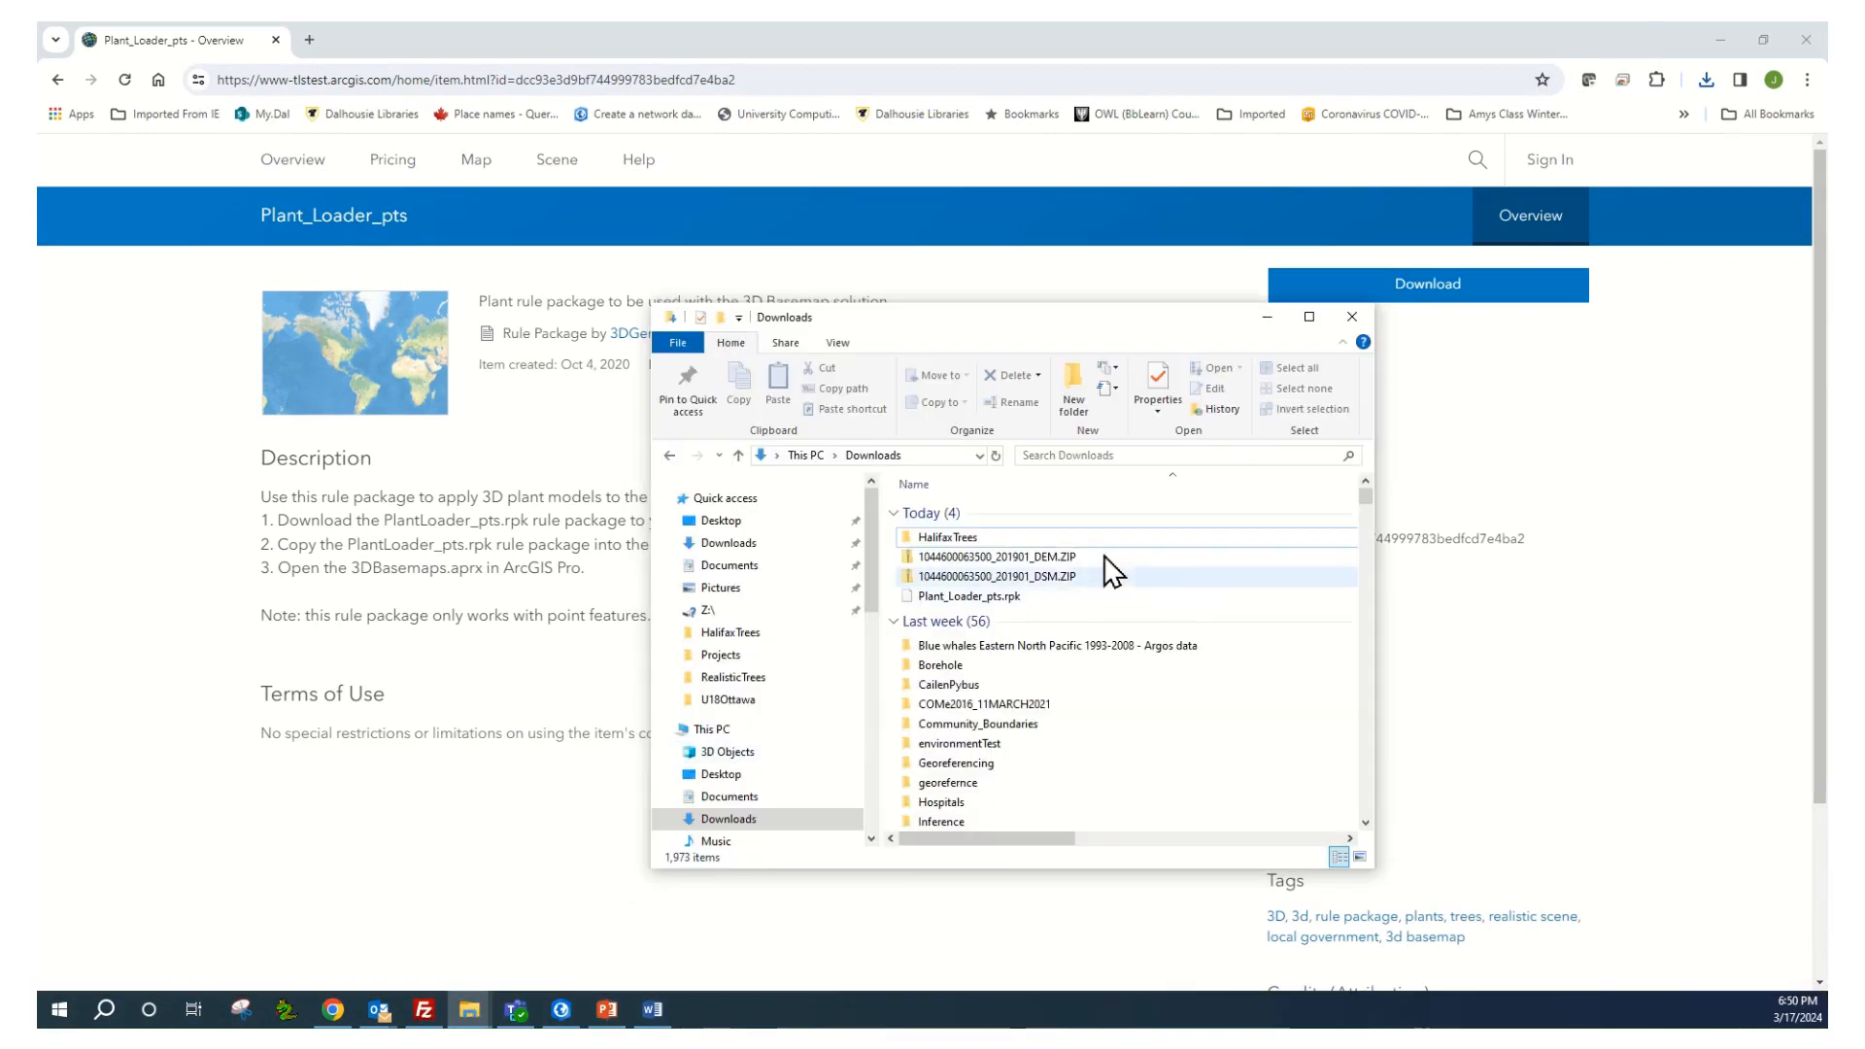
left_click(1003, 597)
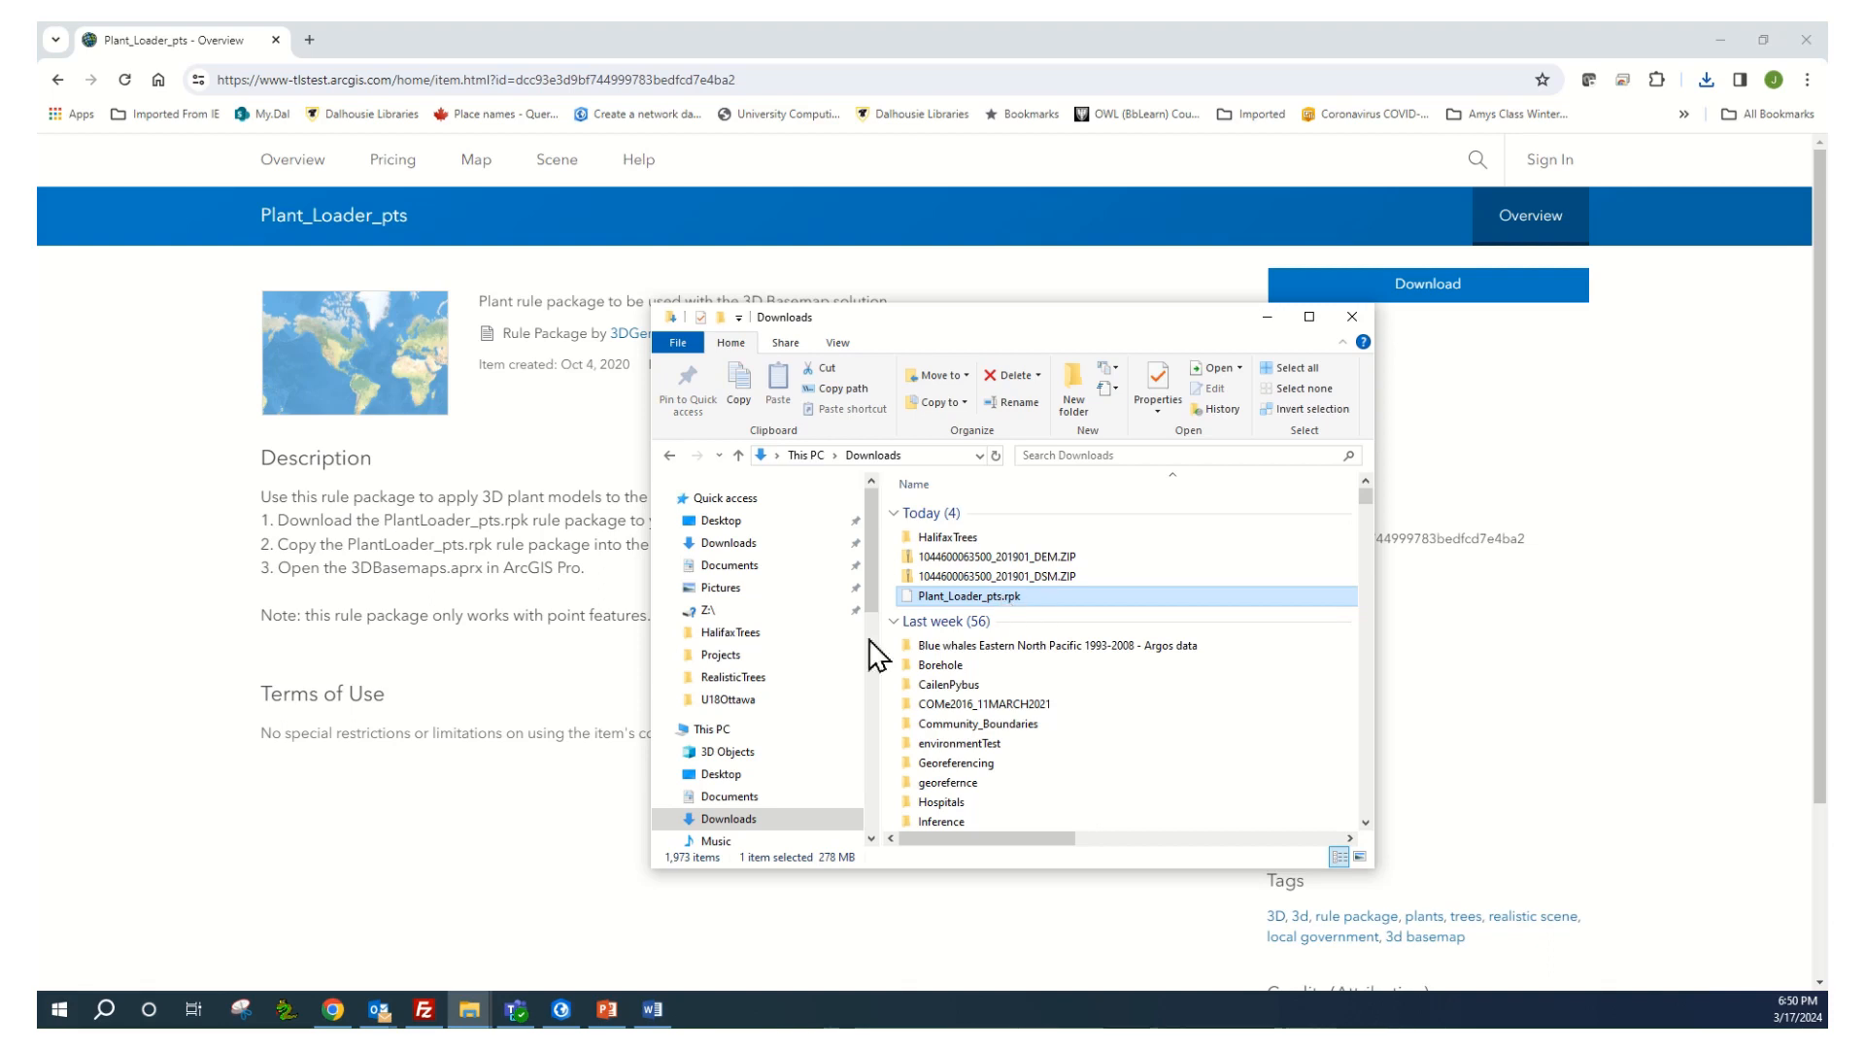
scroll(865, 602, "down", 10)
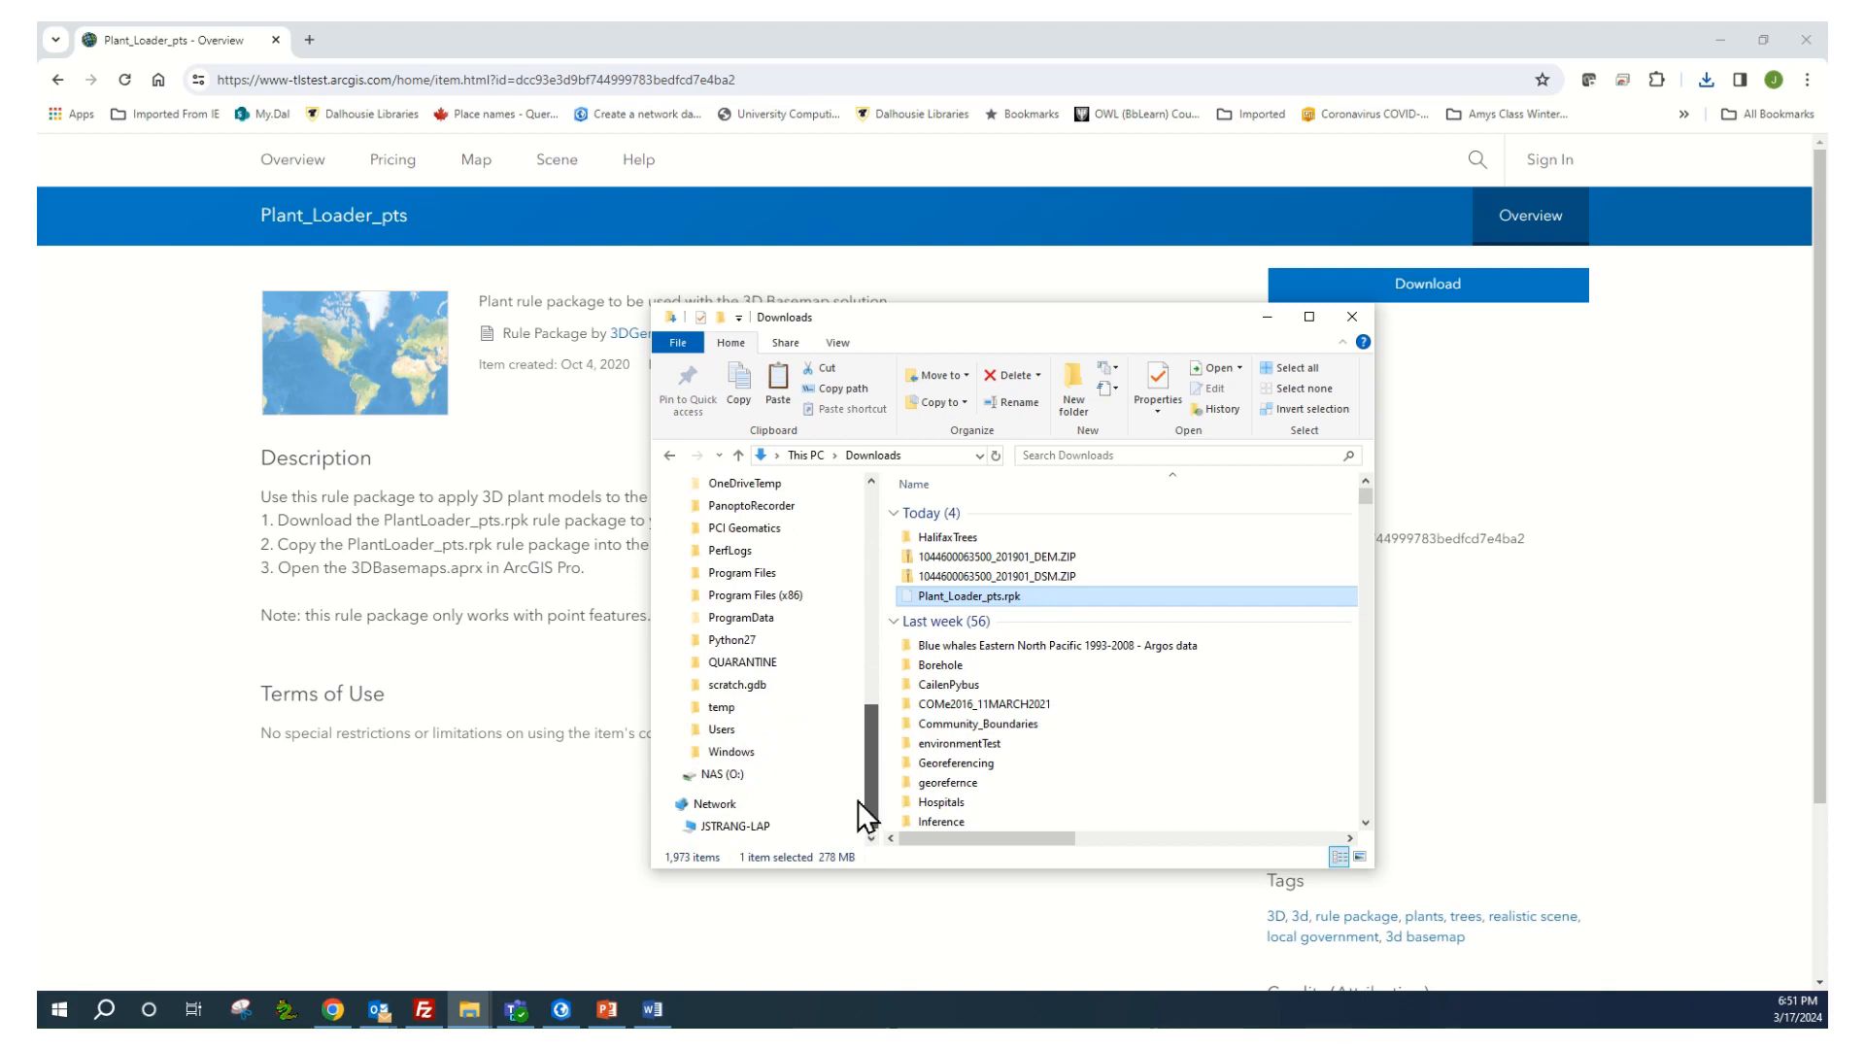
scroll(858, 777, "up", 5)
left_click(756, 672)
scroll(1059, 622, "down", 2)
double_click(942, 764)
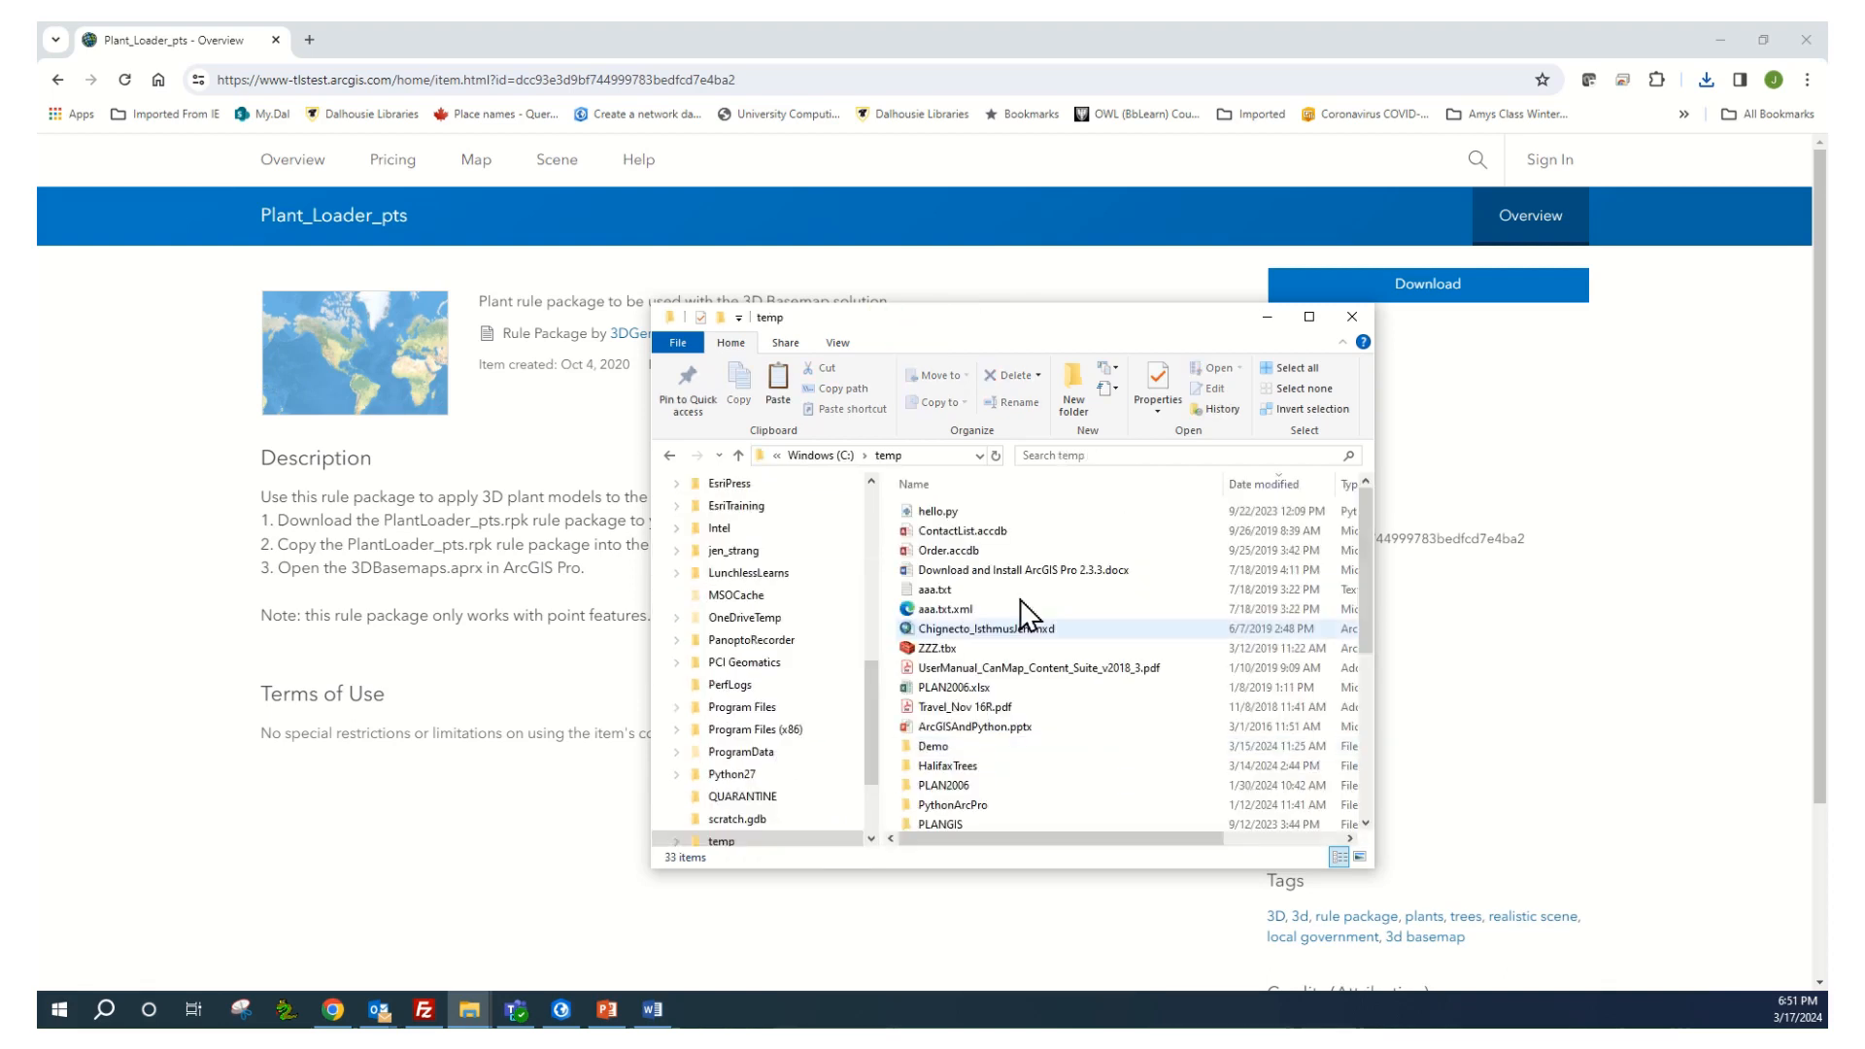
scroll(976, 564, "down", 2)
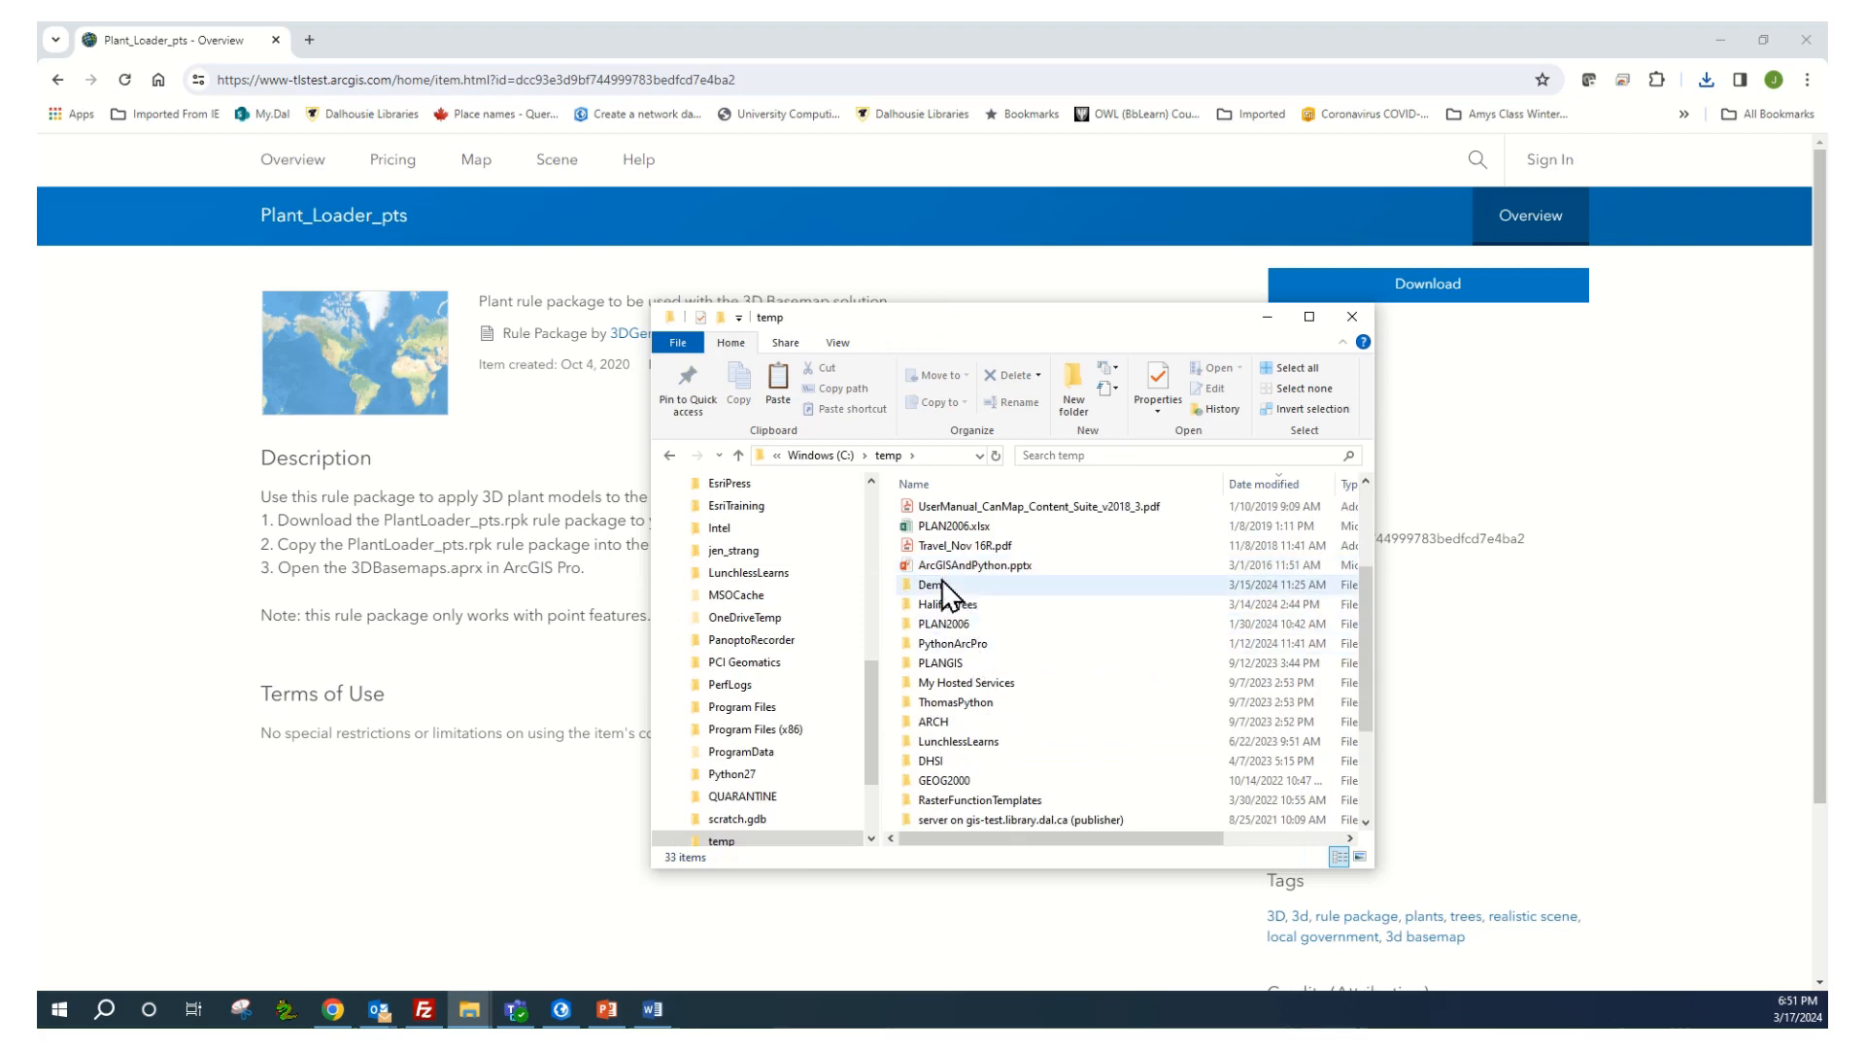
double_click(947, 586)
double_click(957, 515)
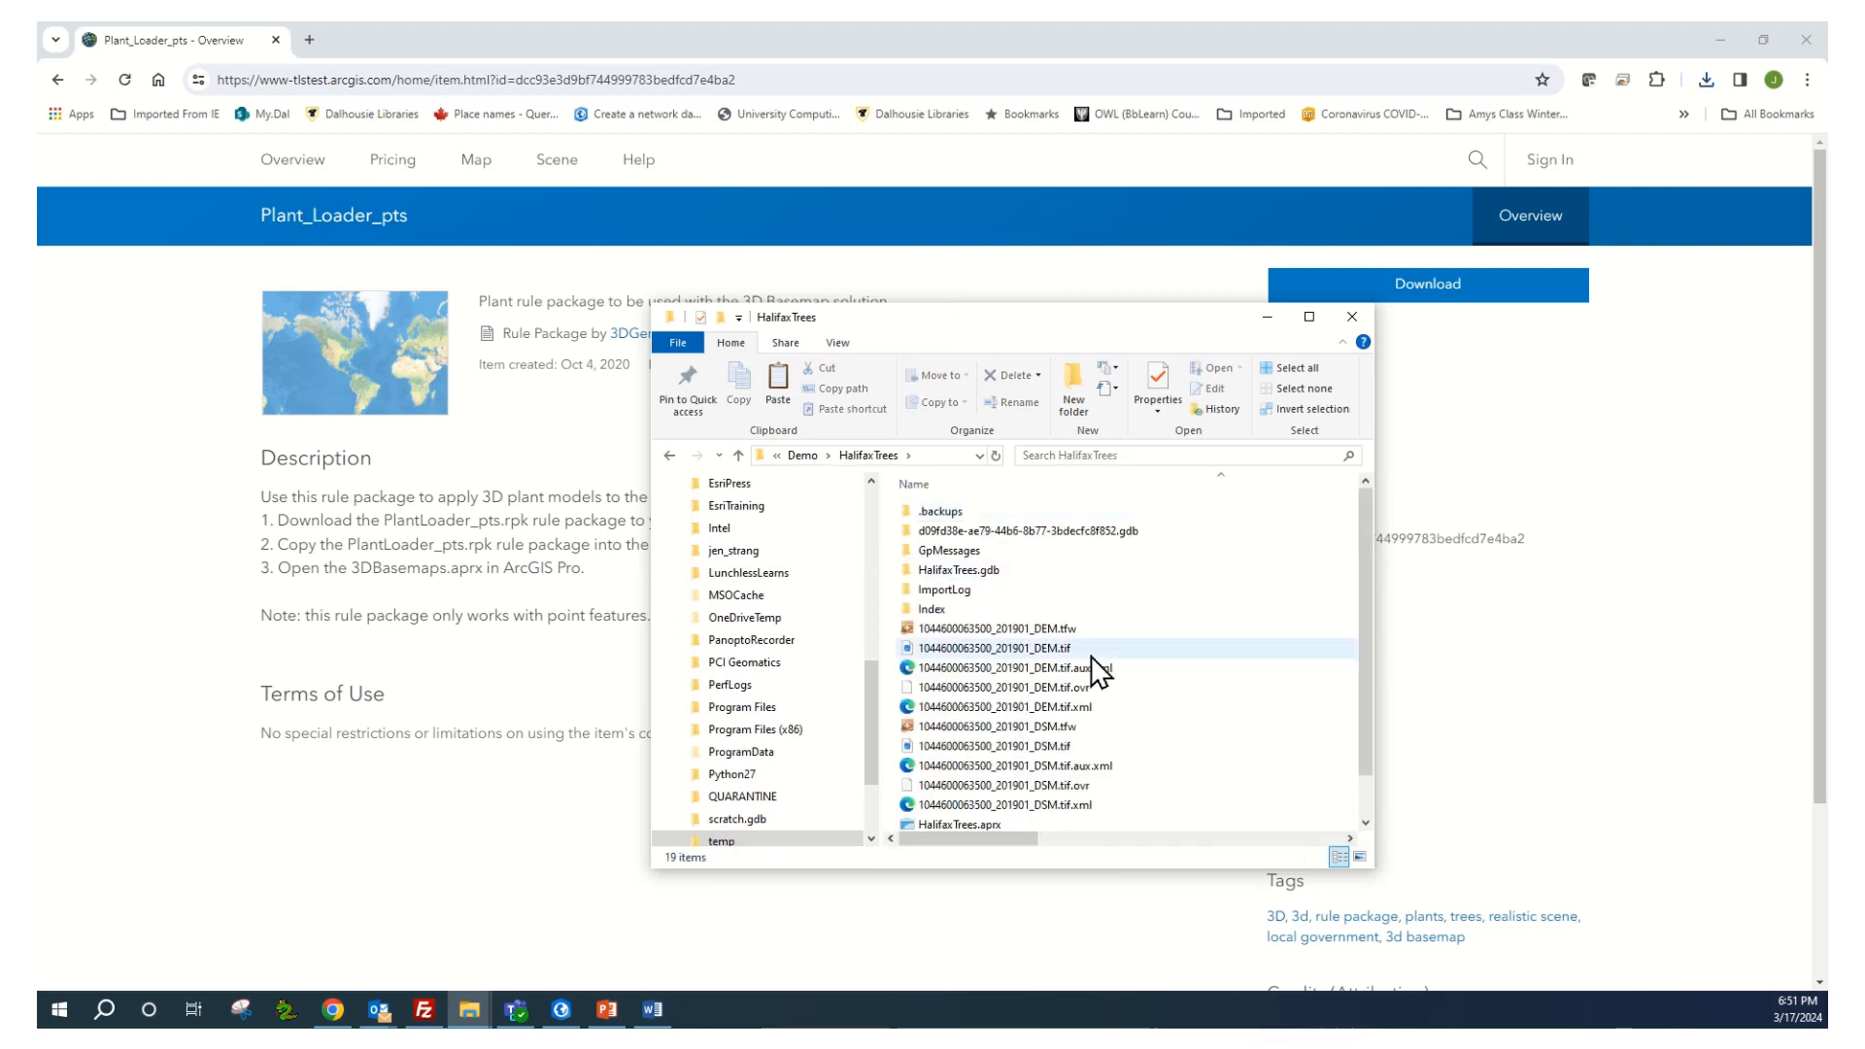
key("ctrl+v")
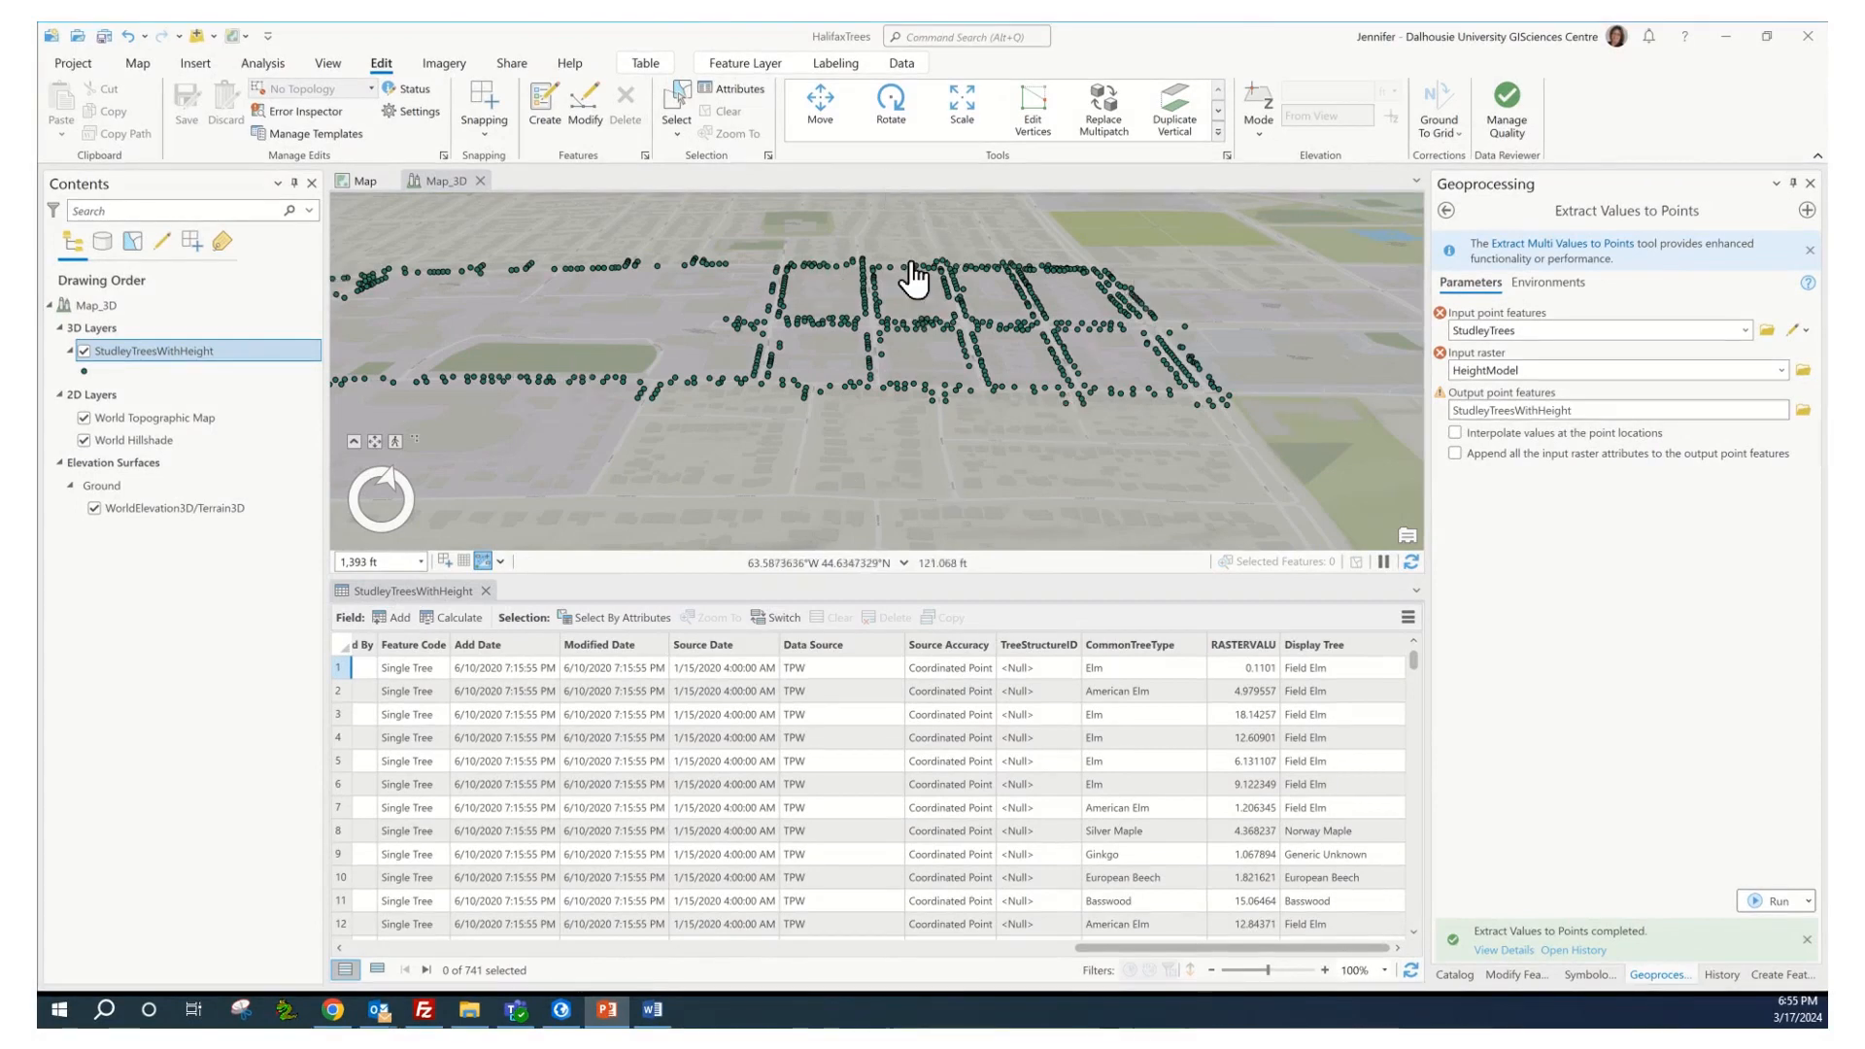
Step: In ArcGIS Pro, change the StudleyTreesWithHeight layer's point symbol to a procedural marker
left_click(206, 352)
right_click(212, 359)
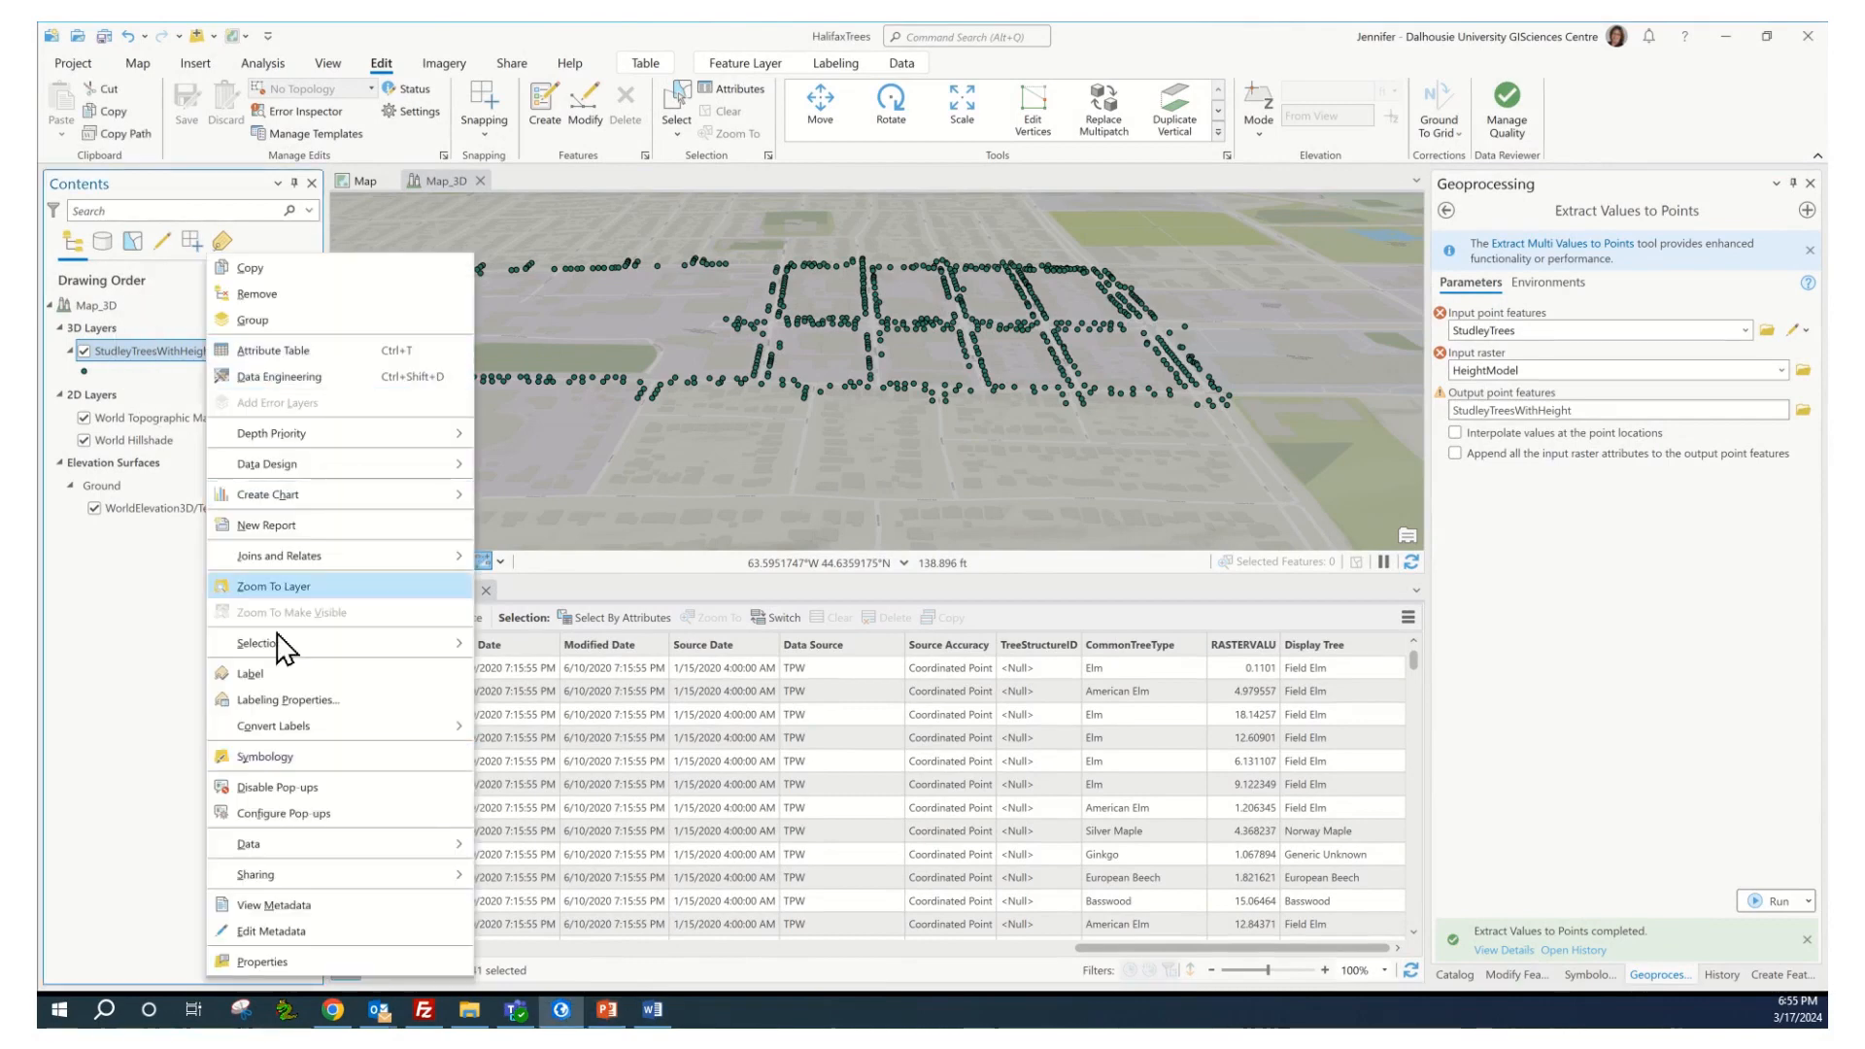
left_click(265, 757)
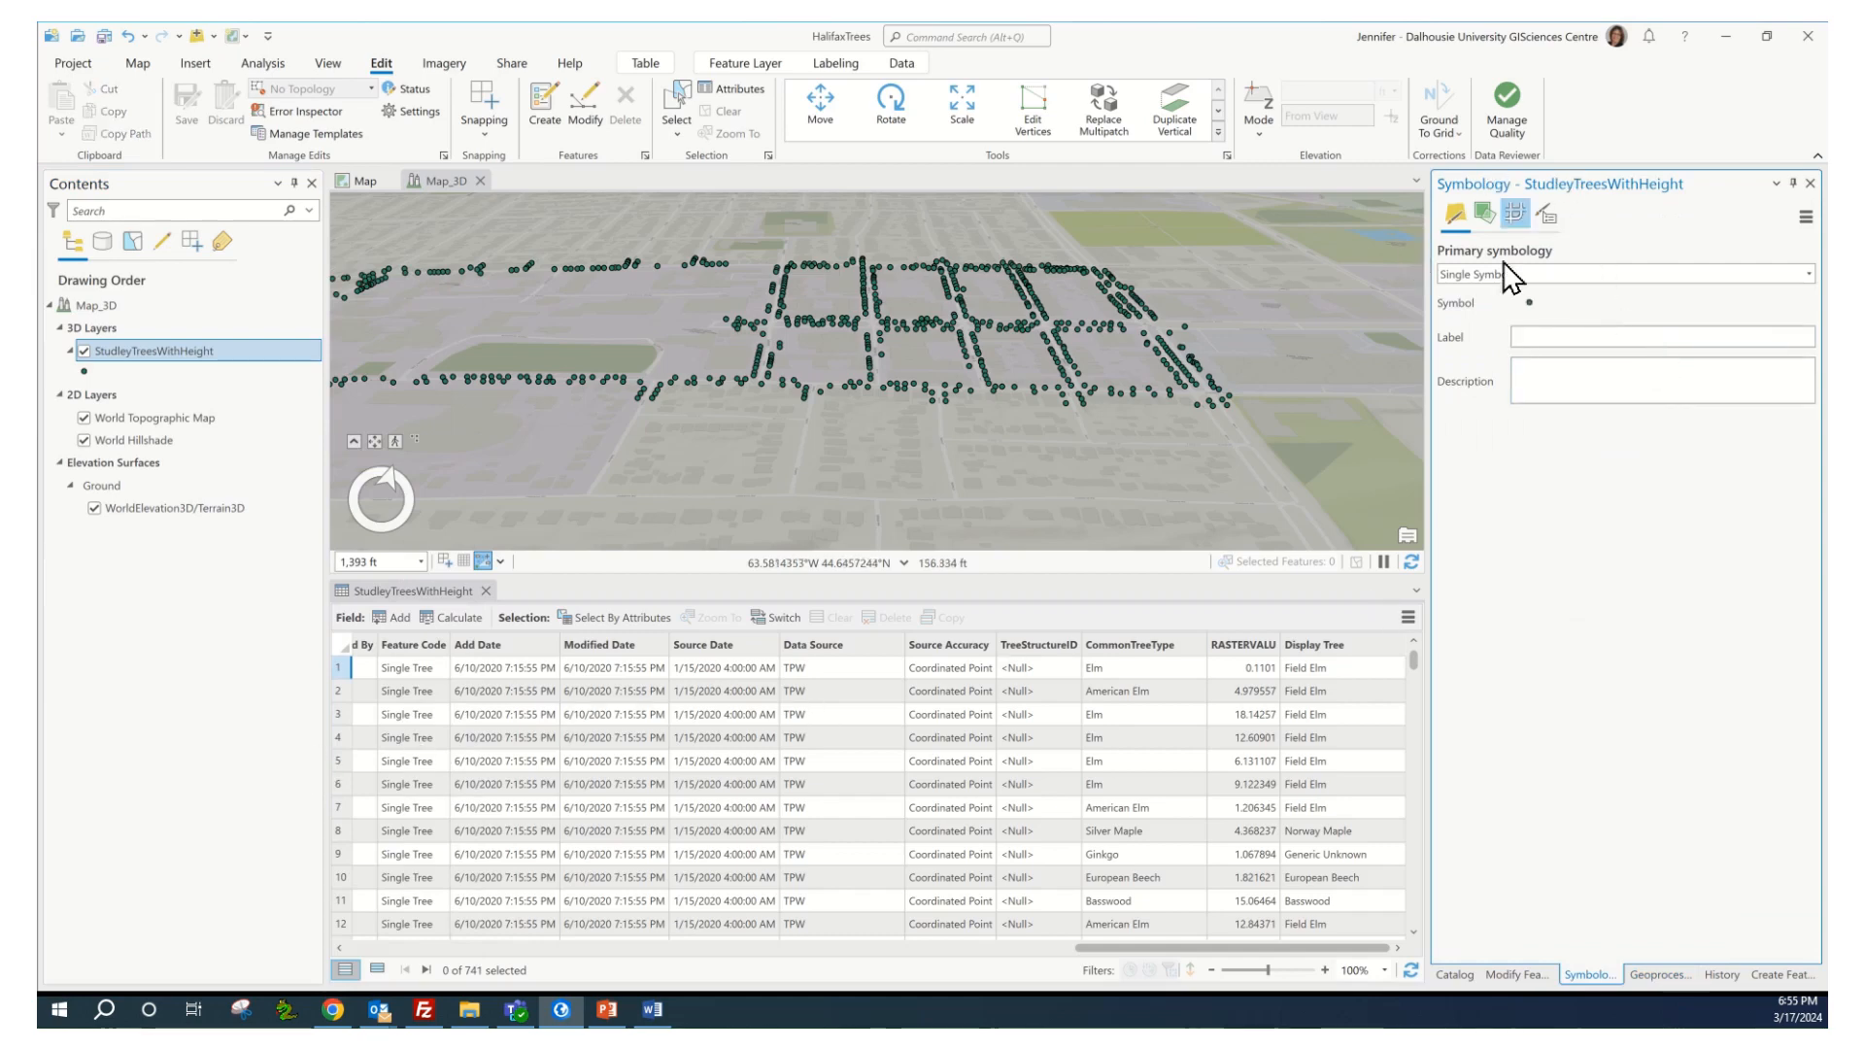
left_click(1531, 304)
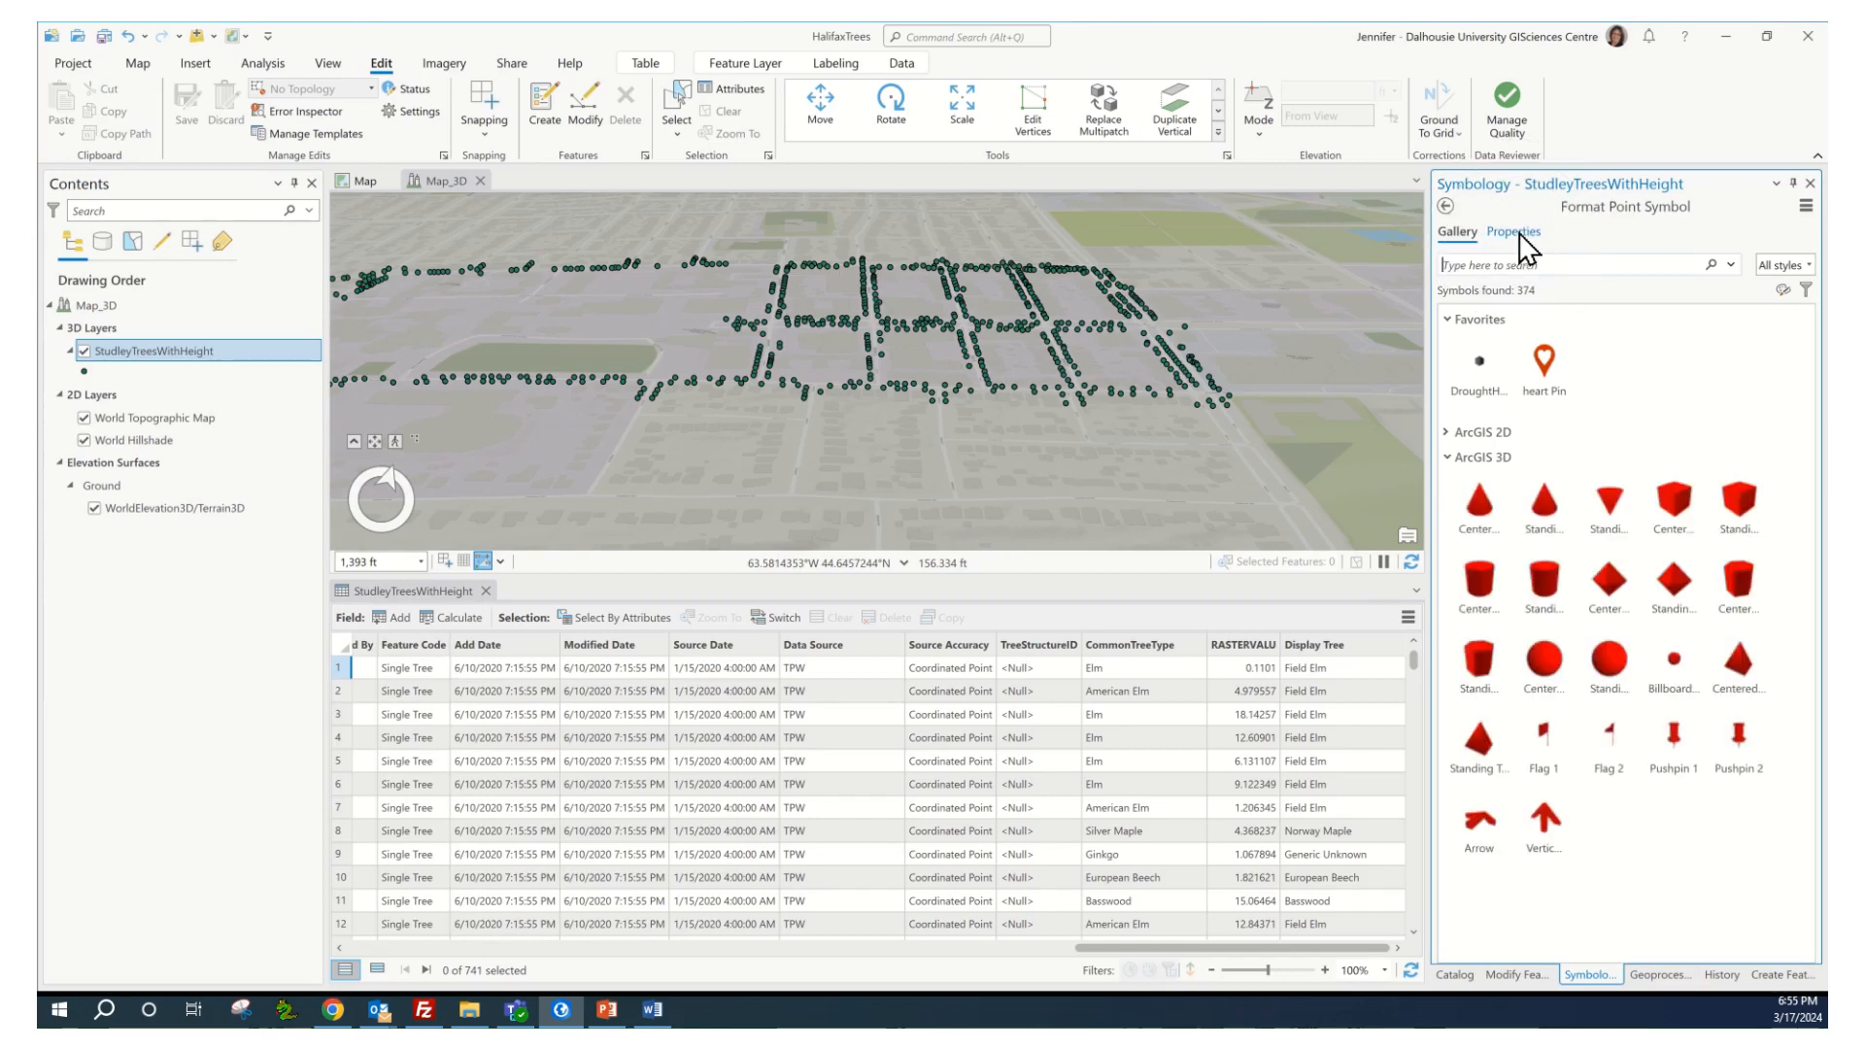
left_click(1517, 233)
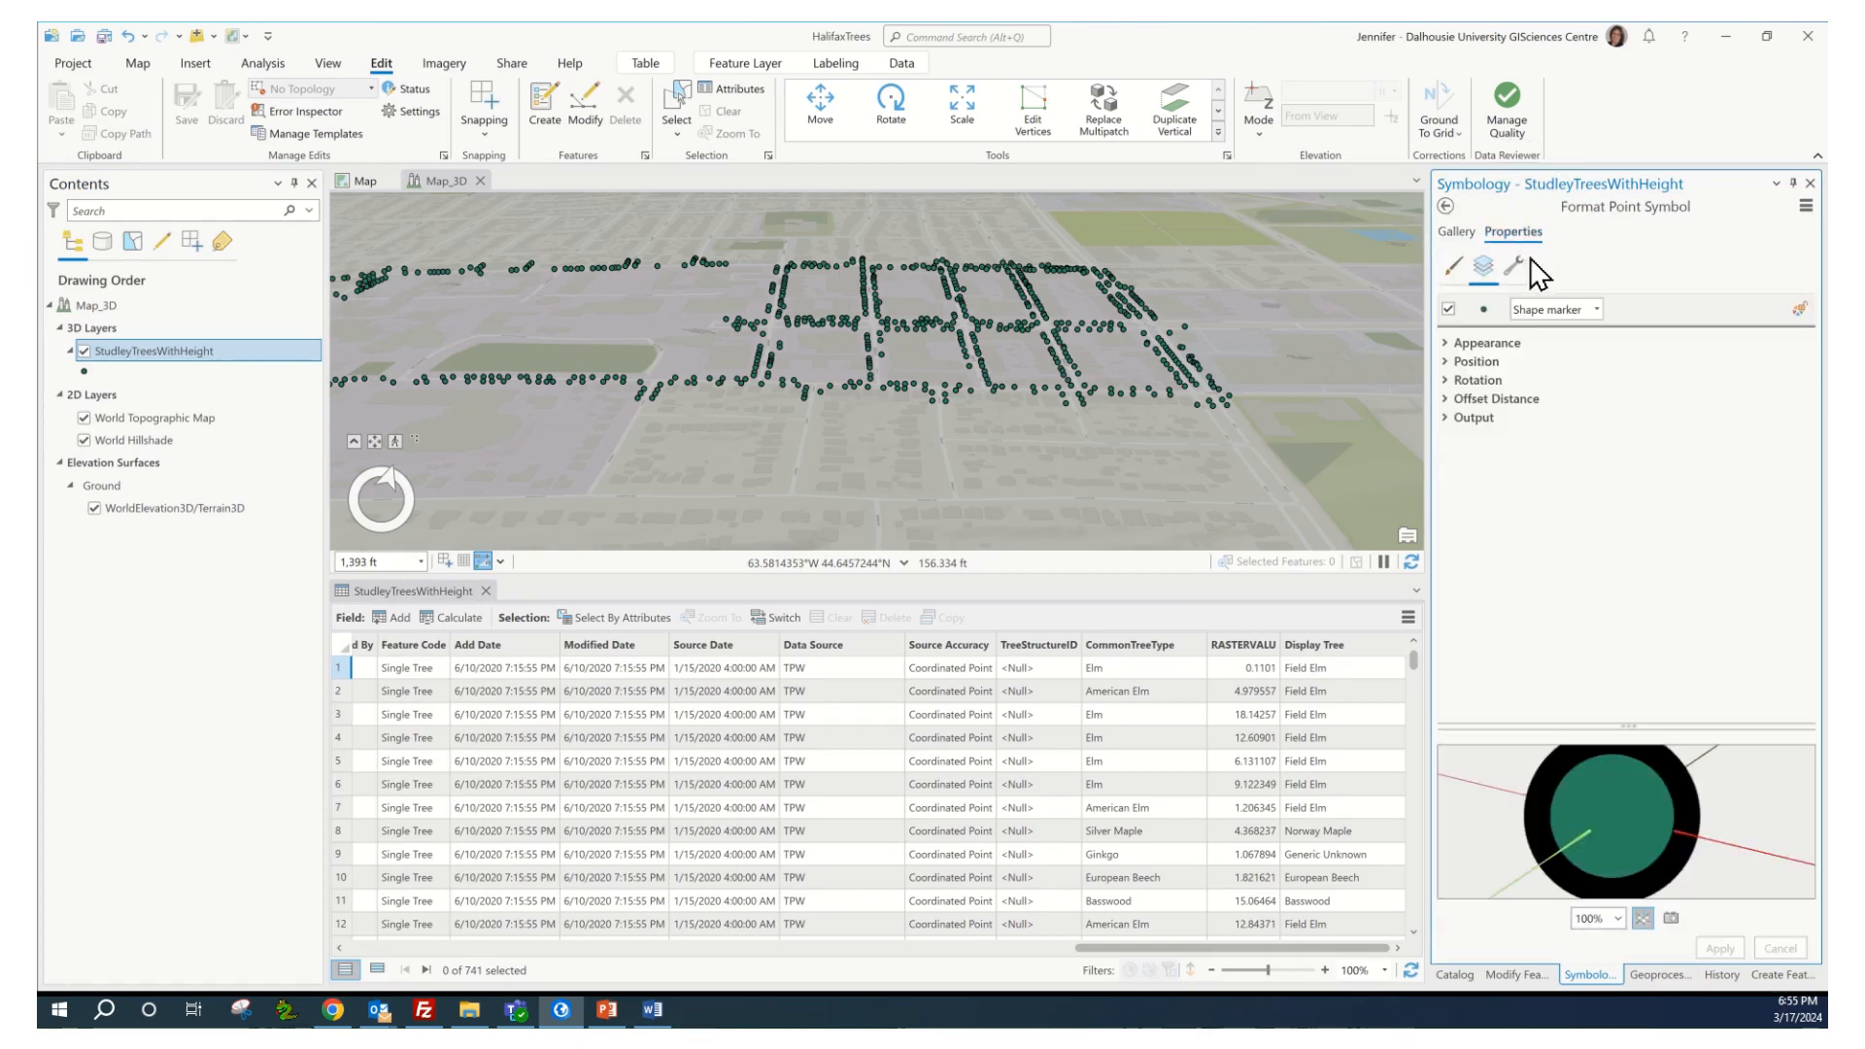
left_click(1456, 261)
left_click(1481, 265)
left_click(1597, 309)
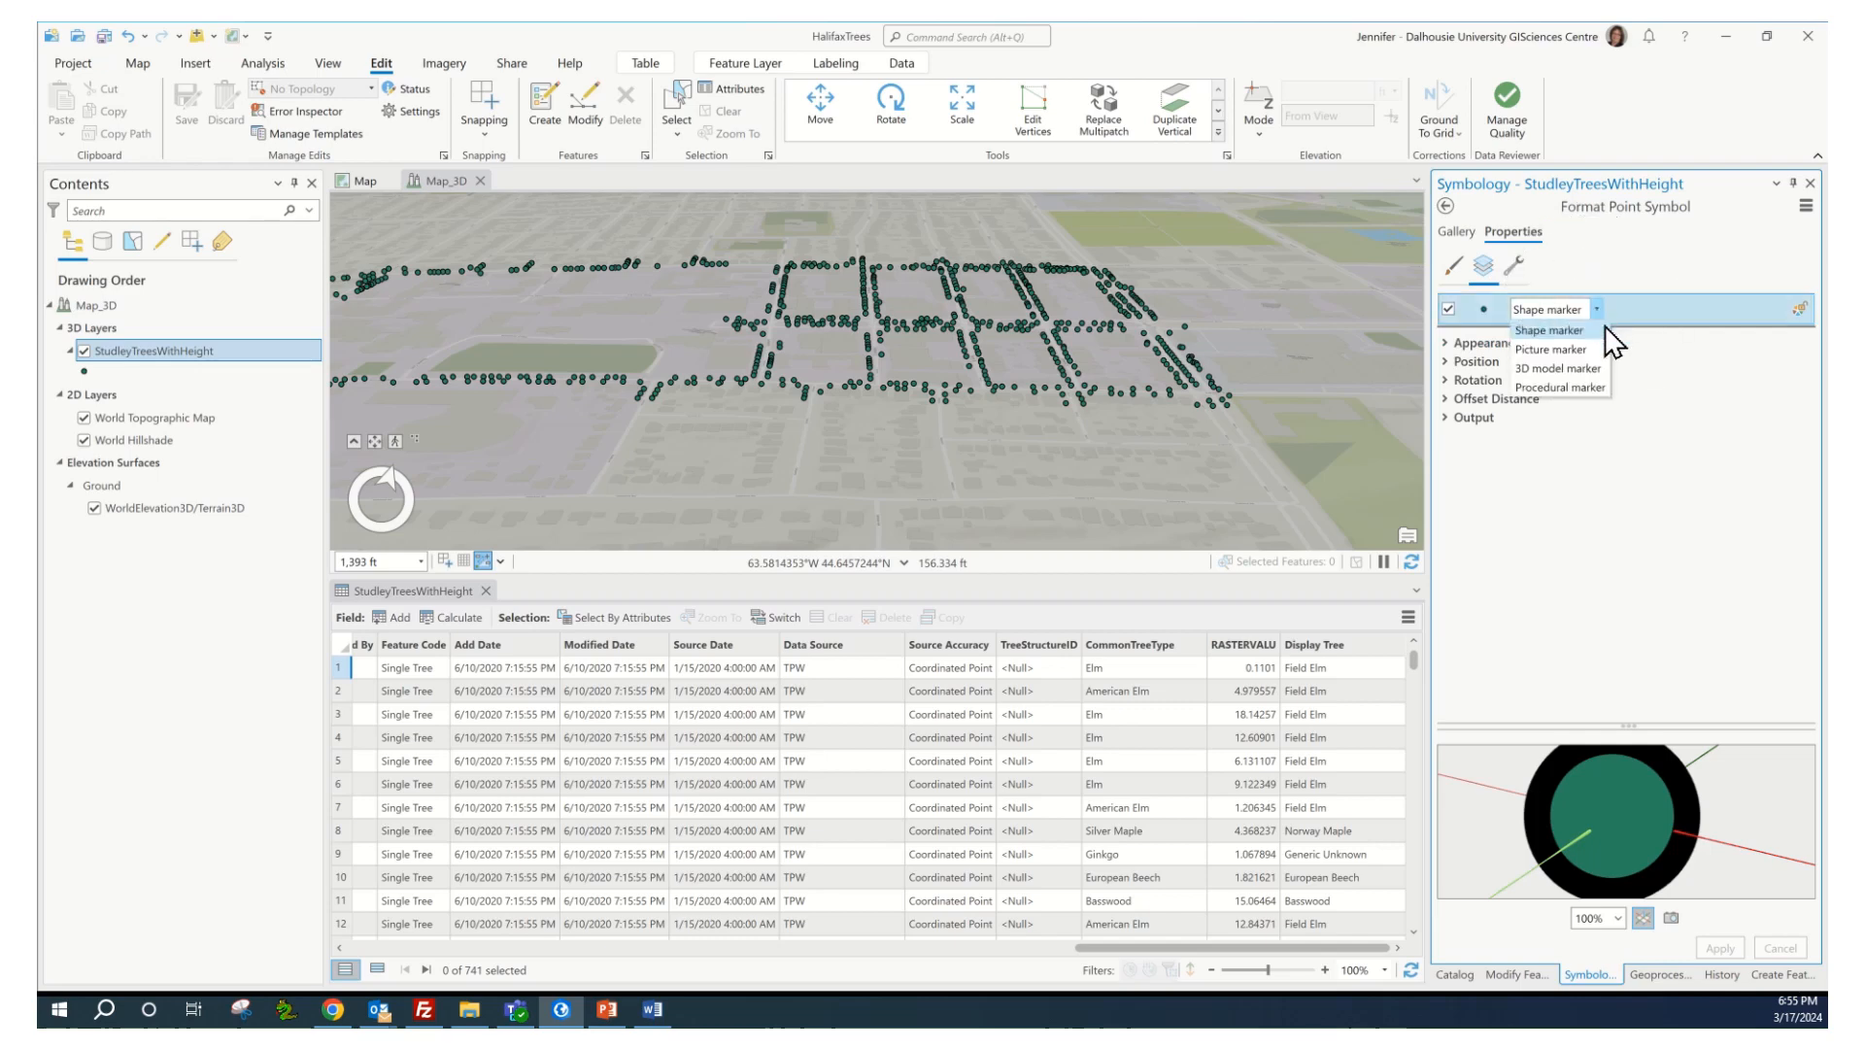
left_click(1558, 386)
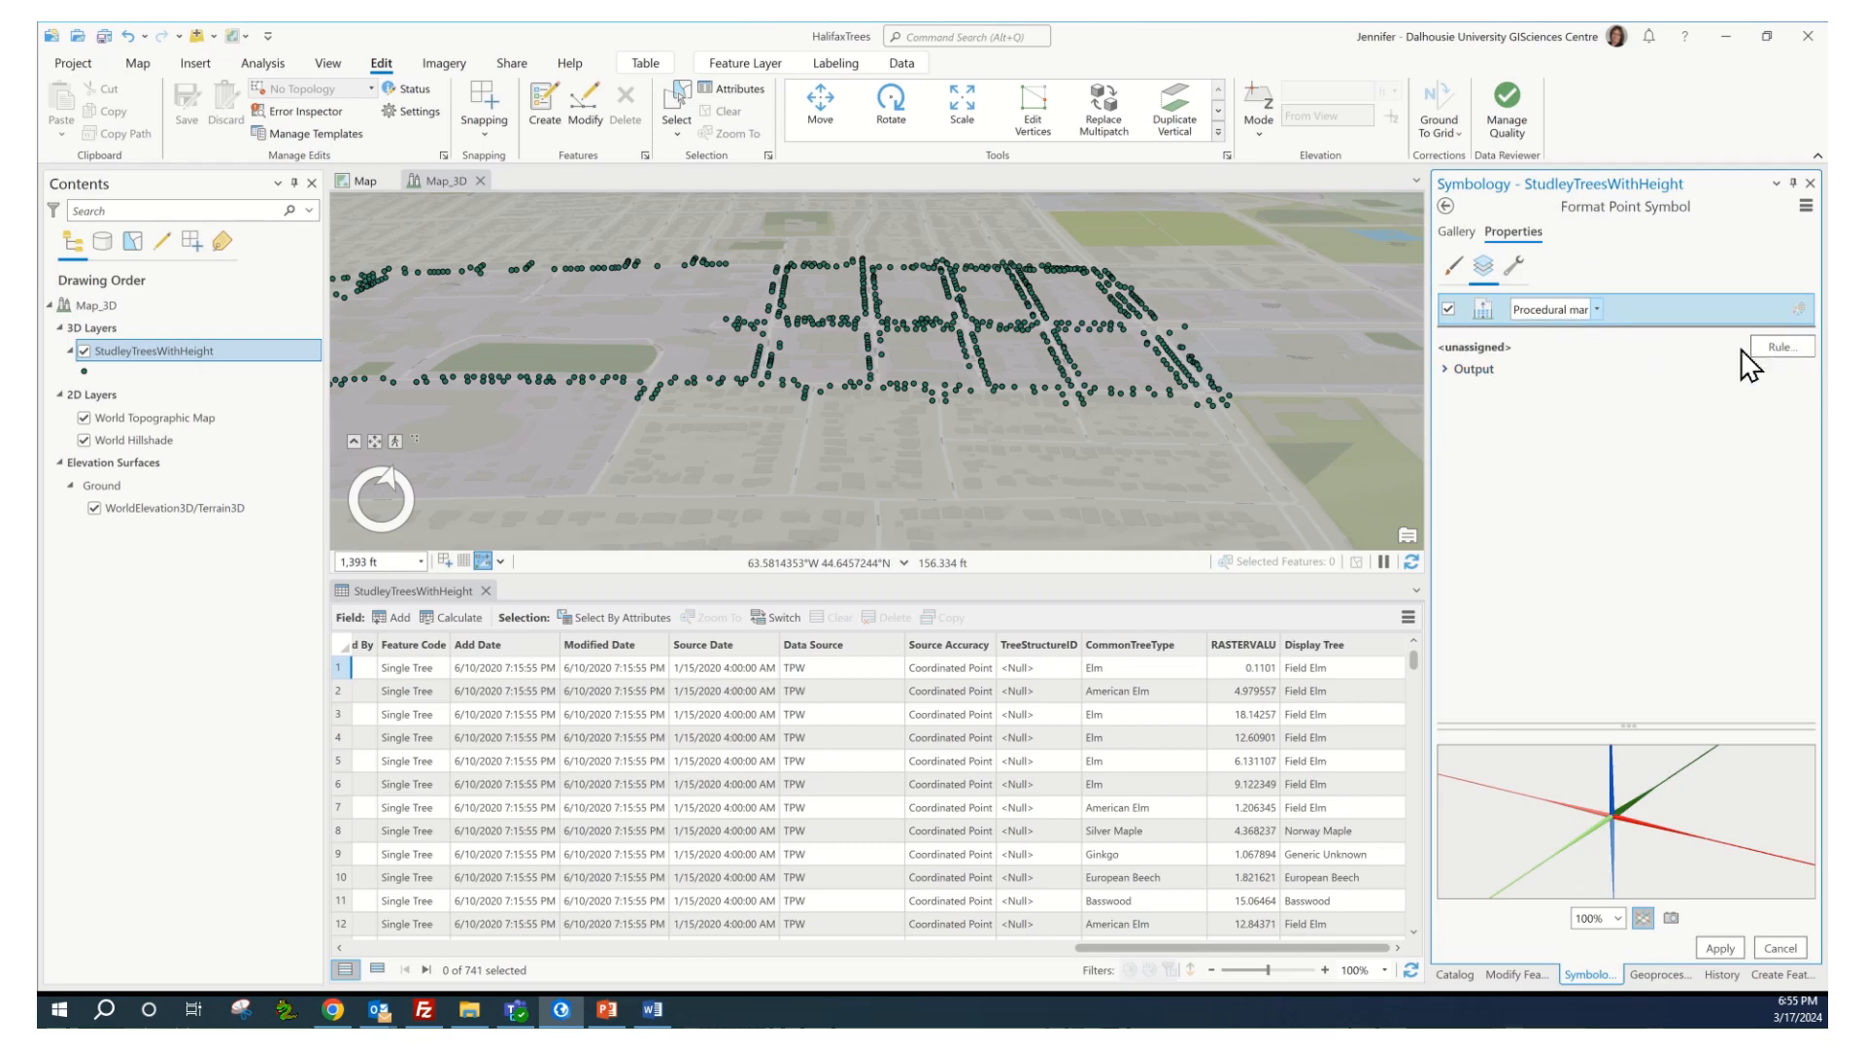
Step: Assign the Plant_Loader_pts.rpk rule package from the HalifaxTrees project folder to the procedural marker
left_click(1783, 348)
left_click(991, 469)
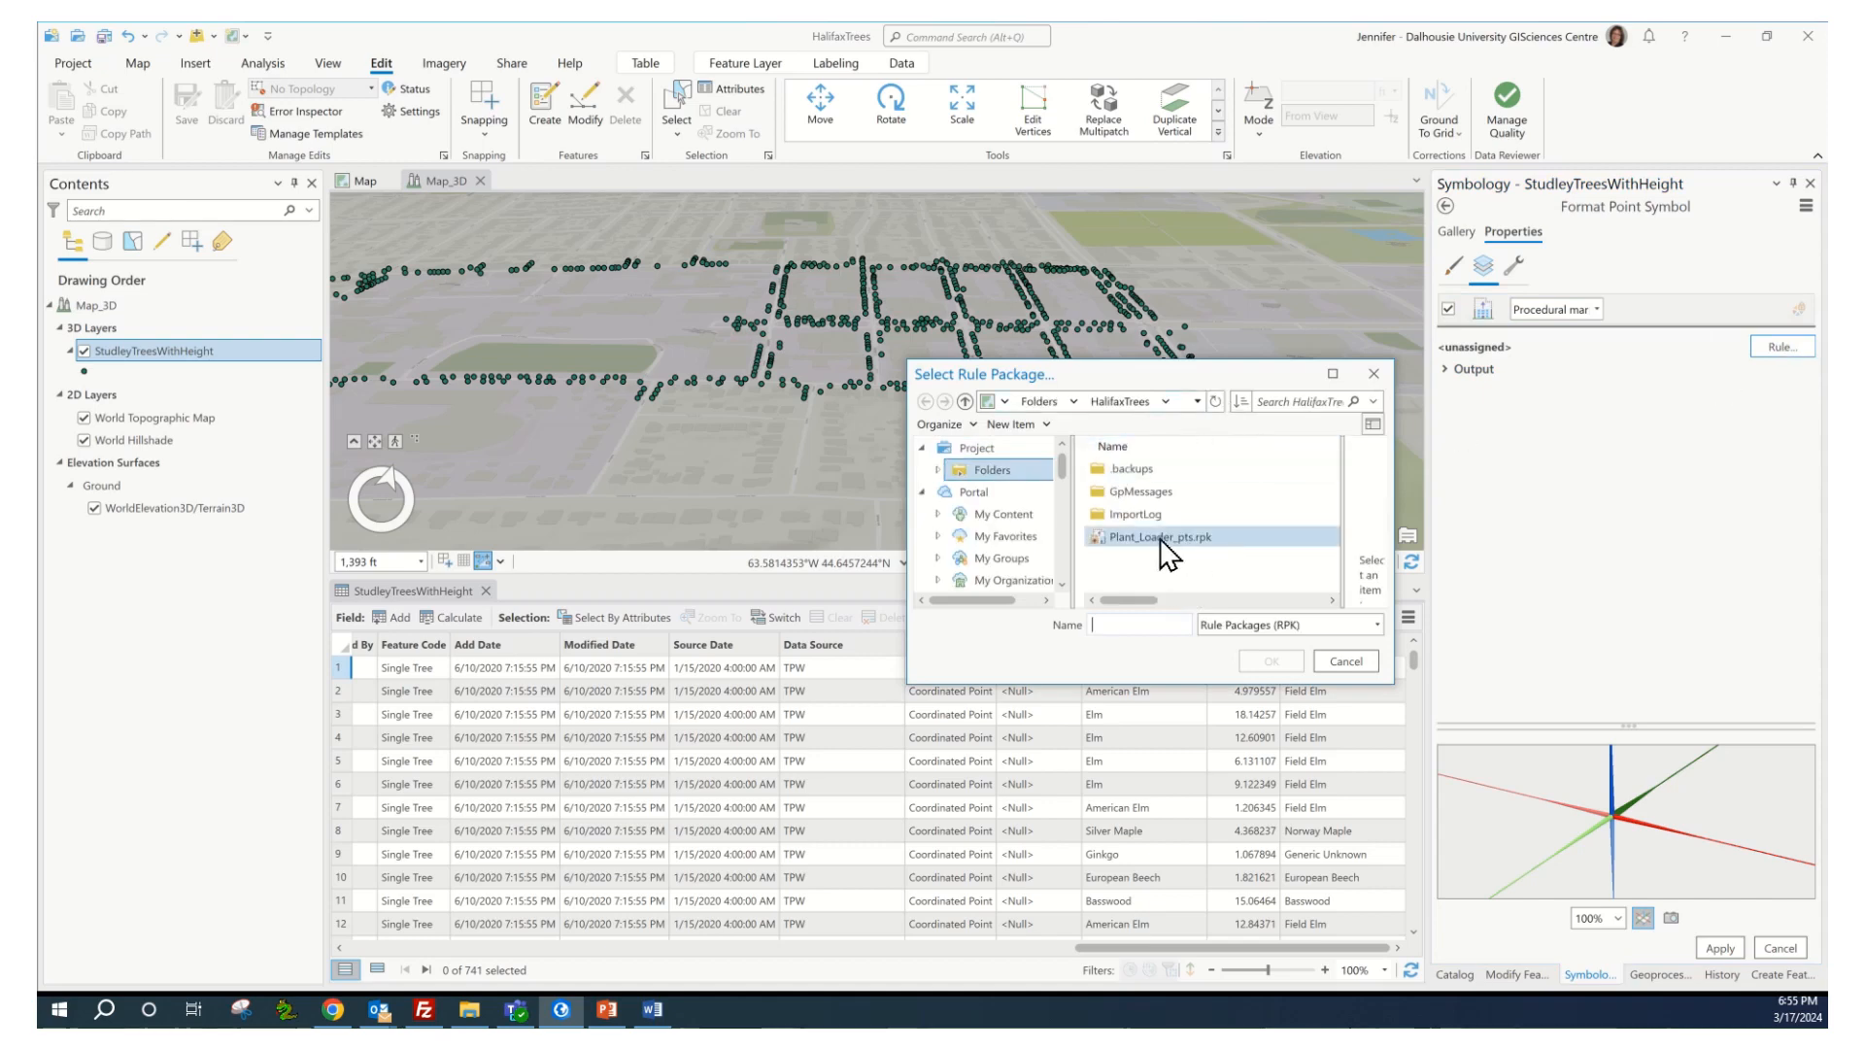
left_click(1006, 471)
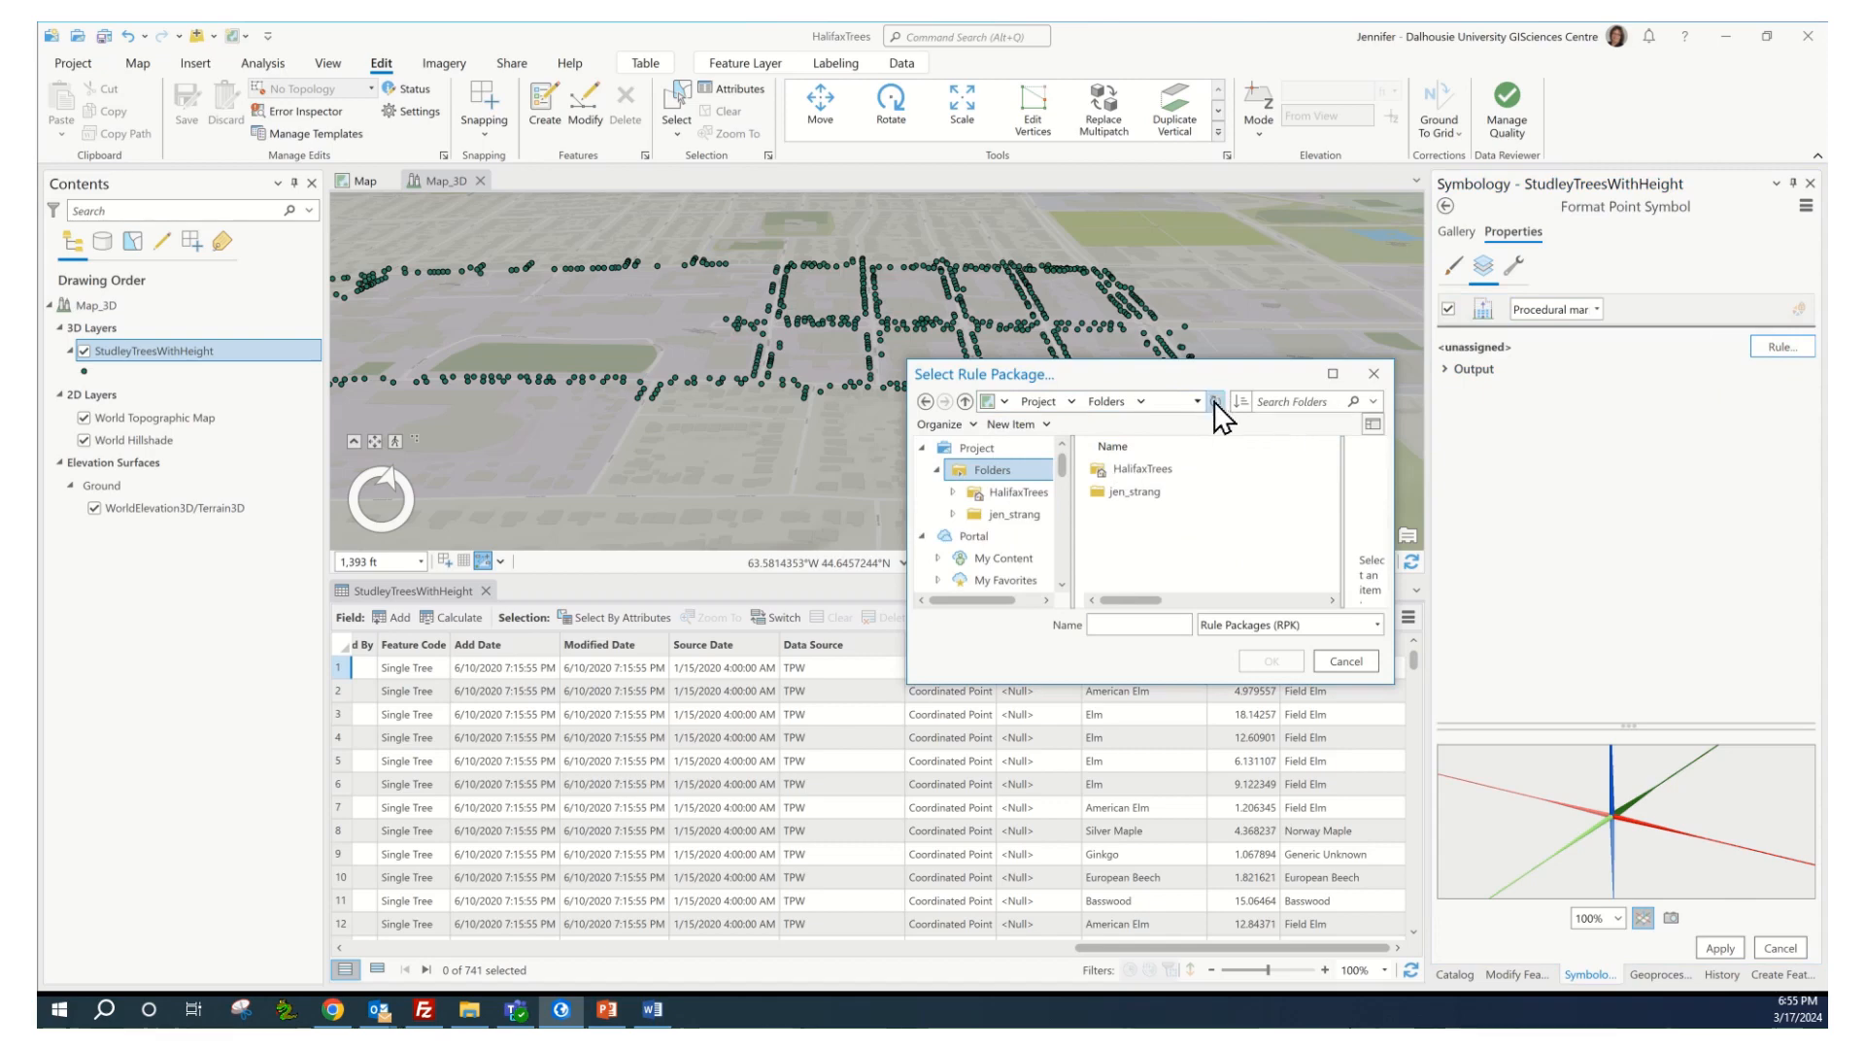
double_click(1142, 469)
left_click(1177, 539)
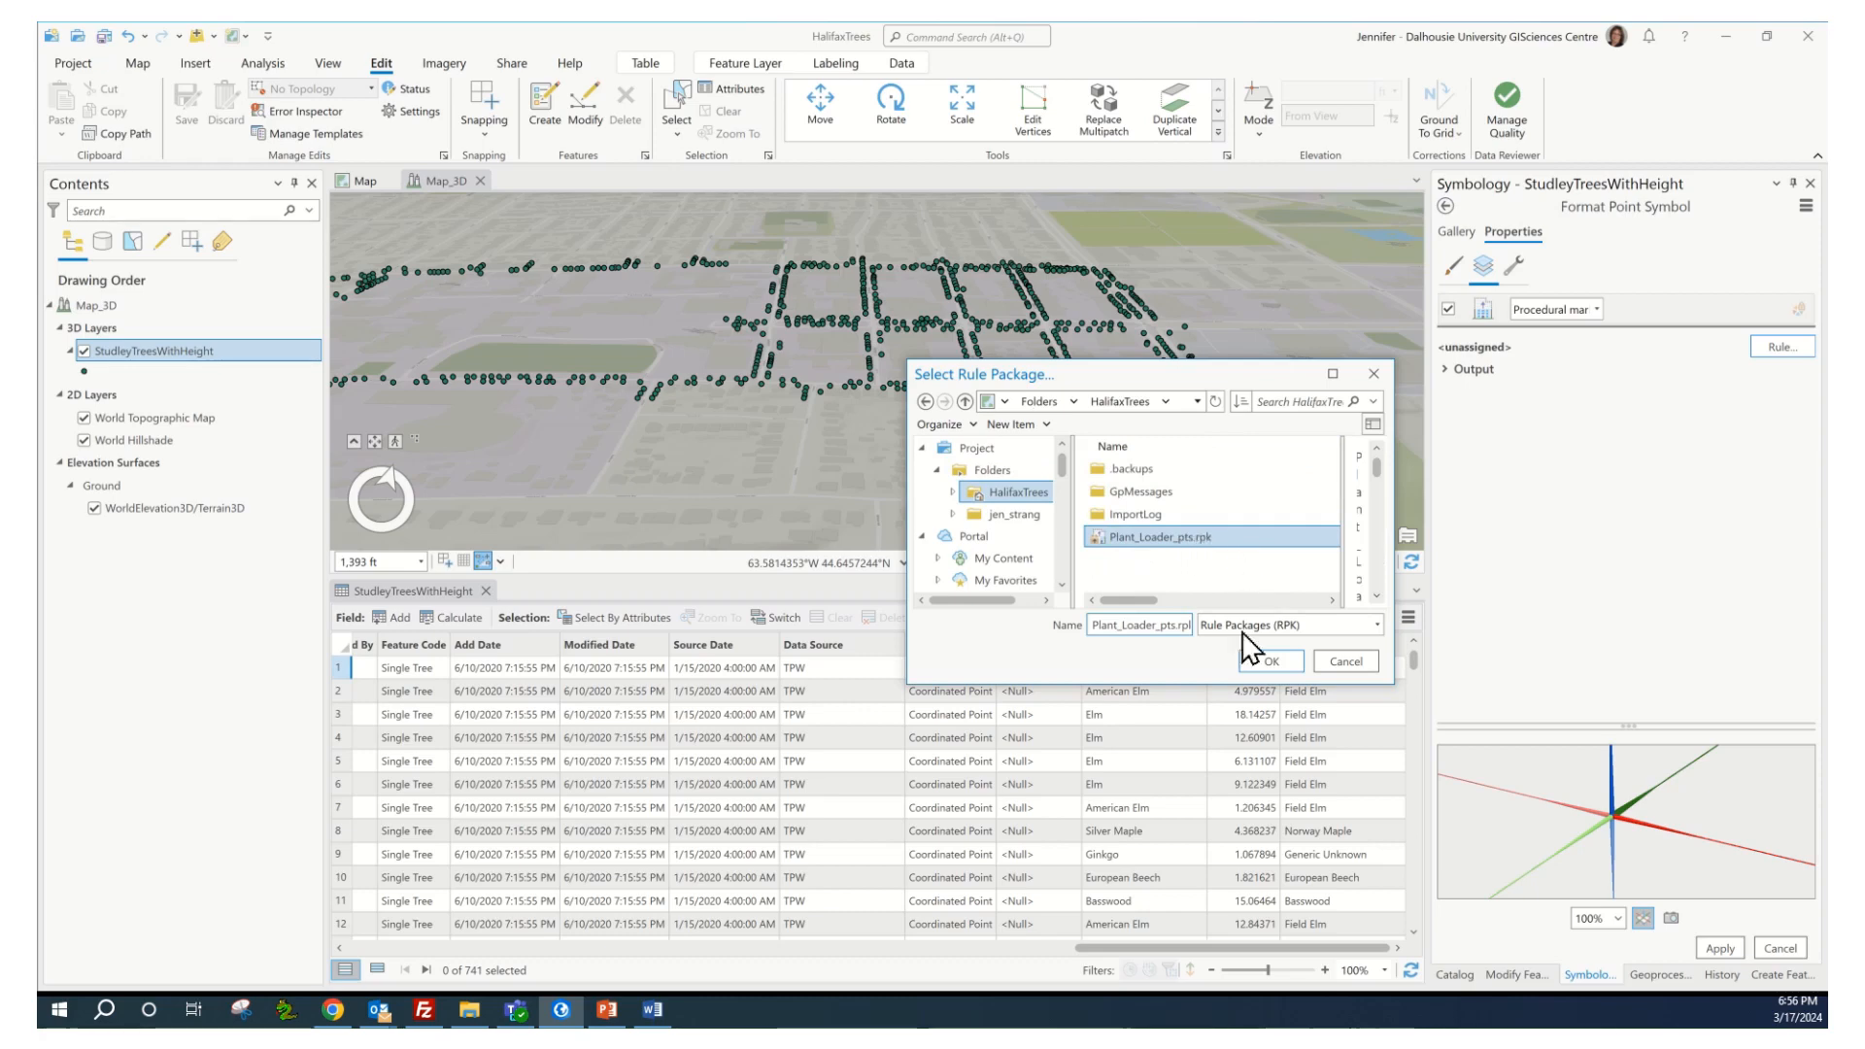
left_click(1269, 661)
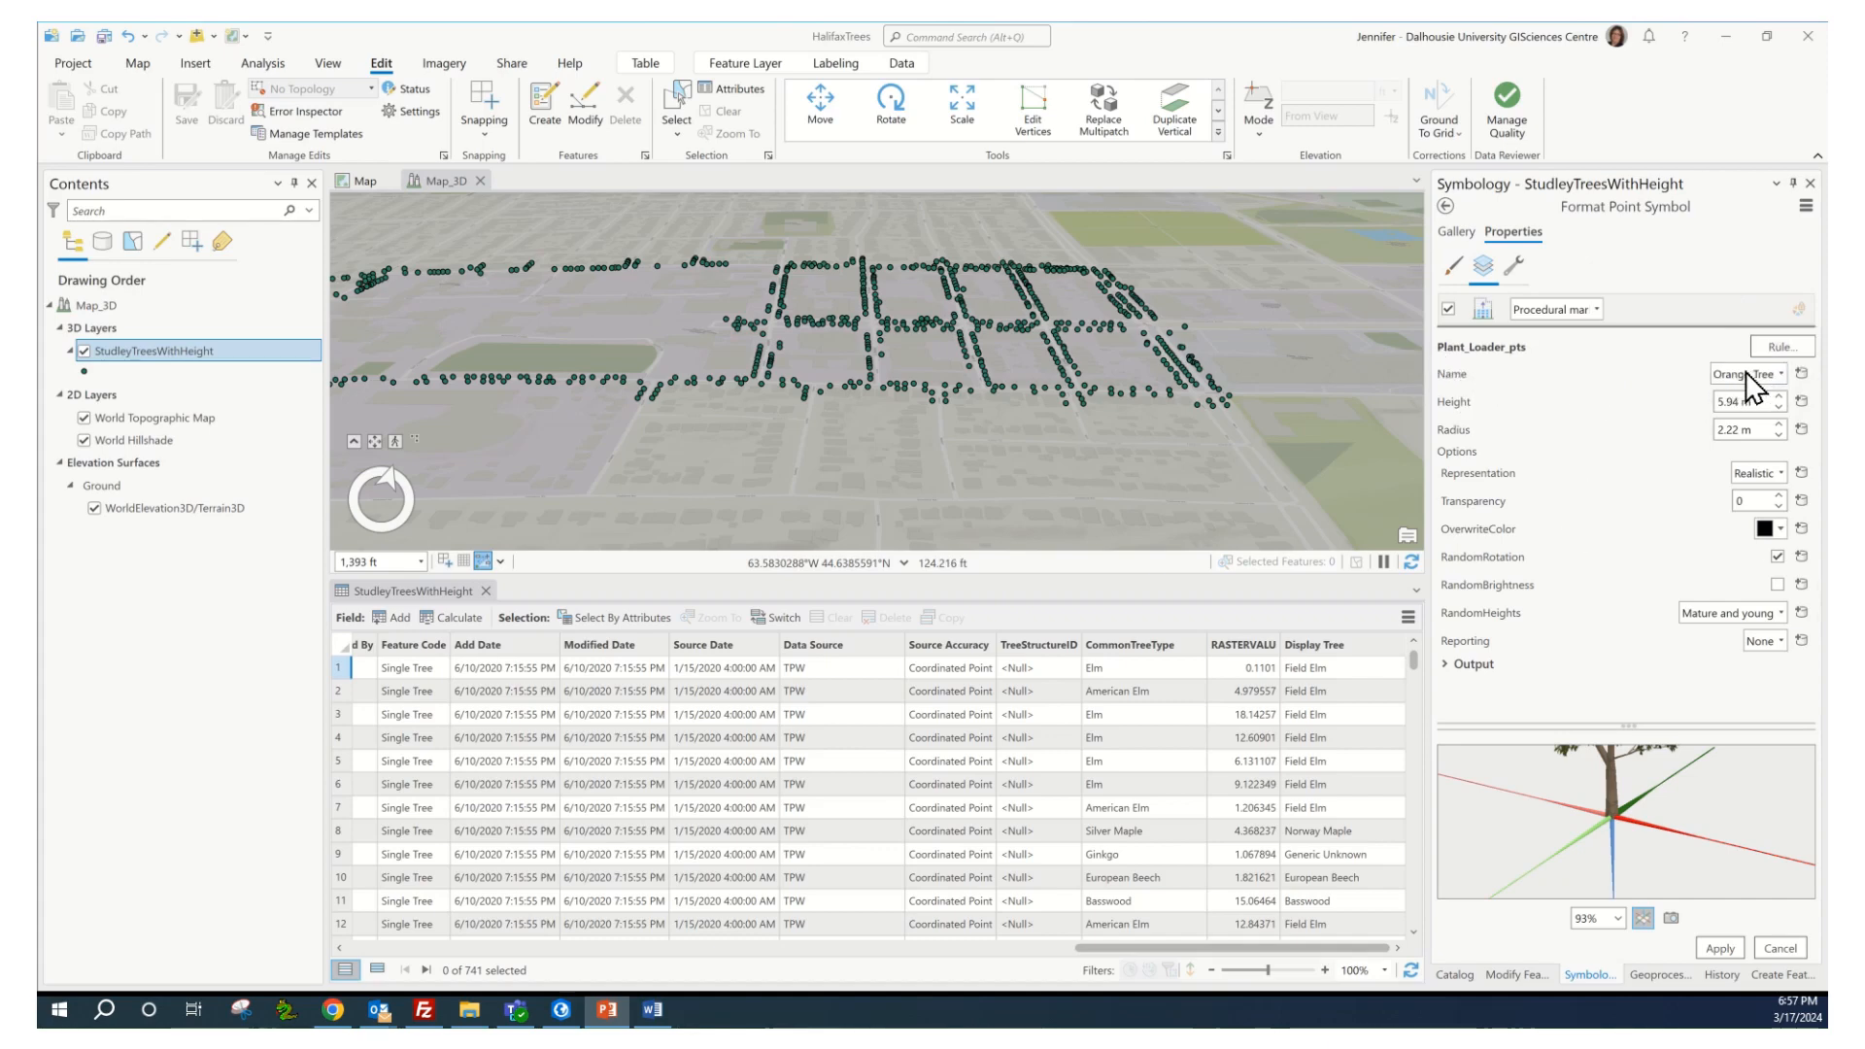
Step: Map the rule's Name property to the Display Tree field
left_click(1800, 373)
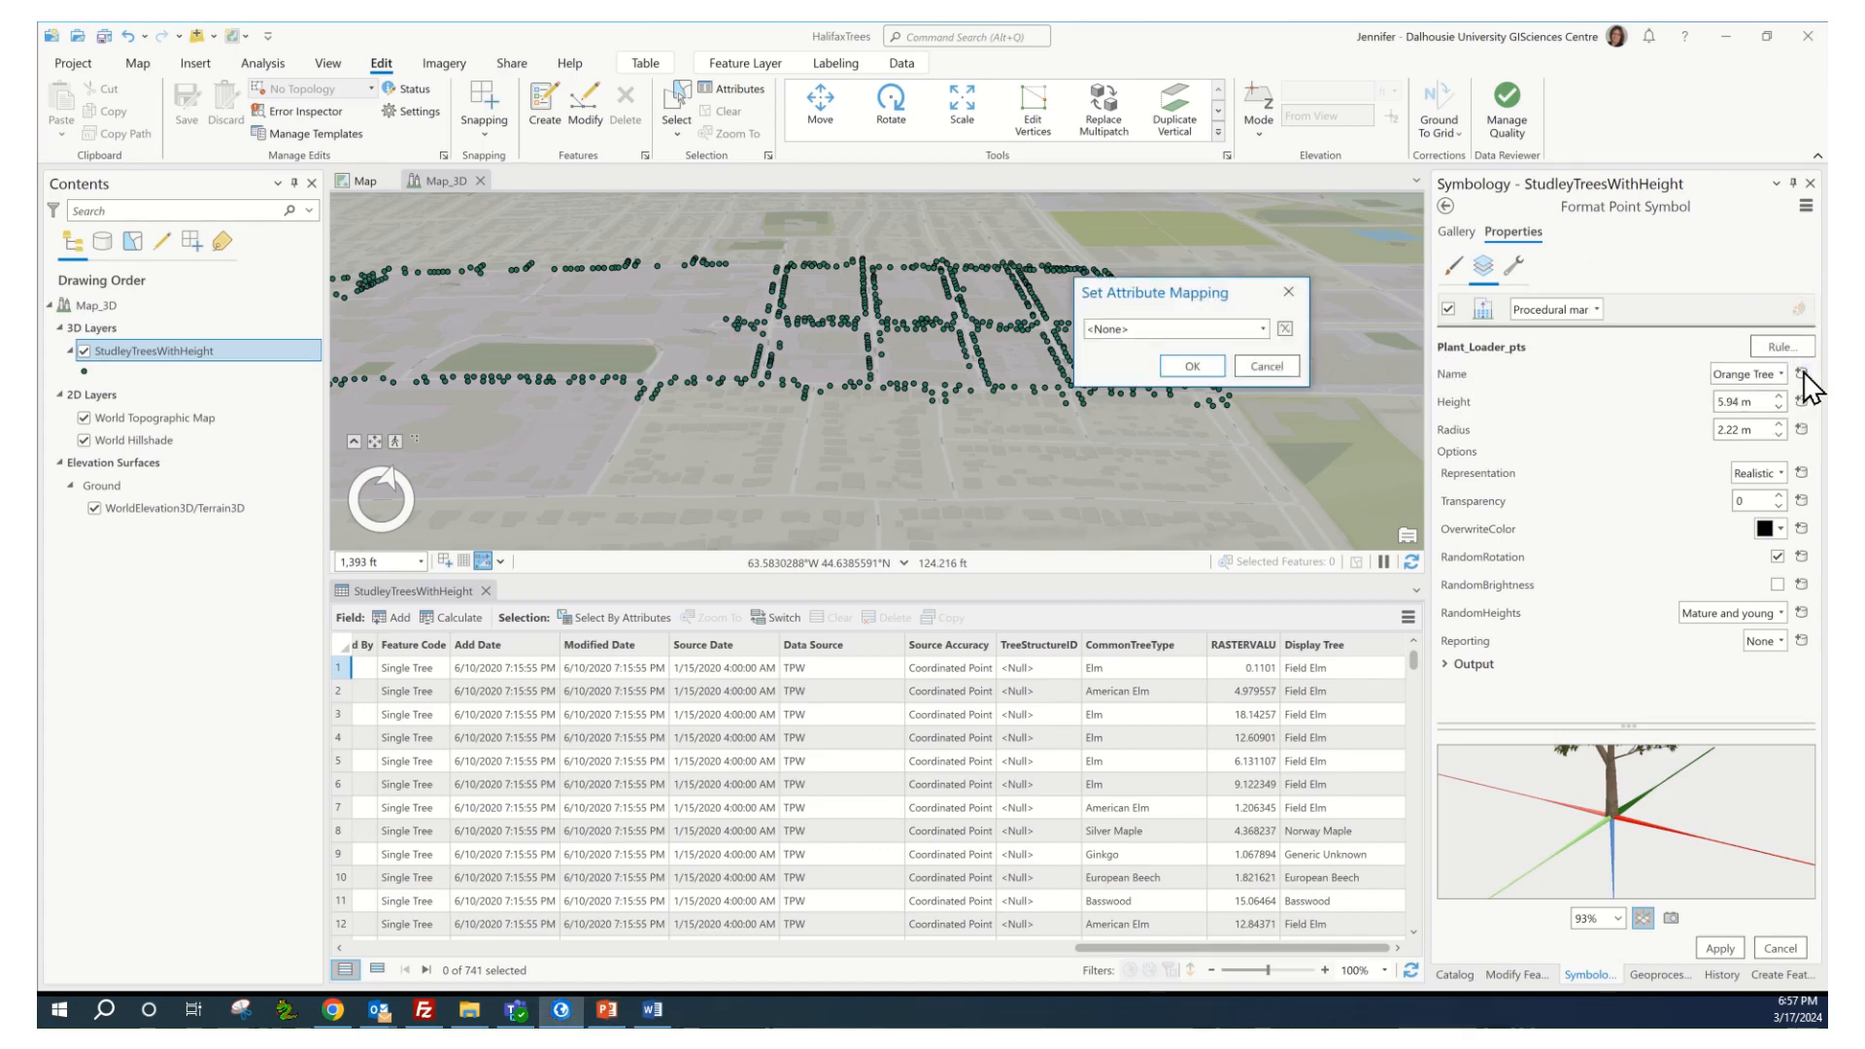
left_click(1262, 328)
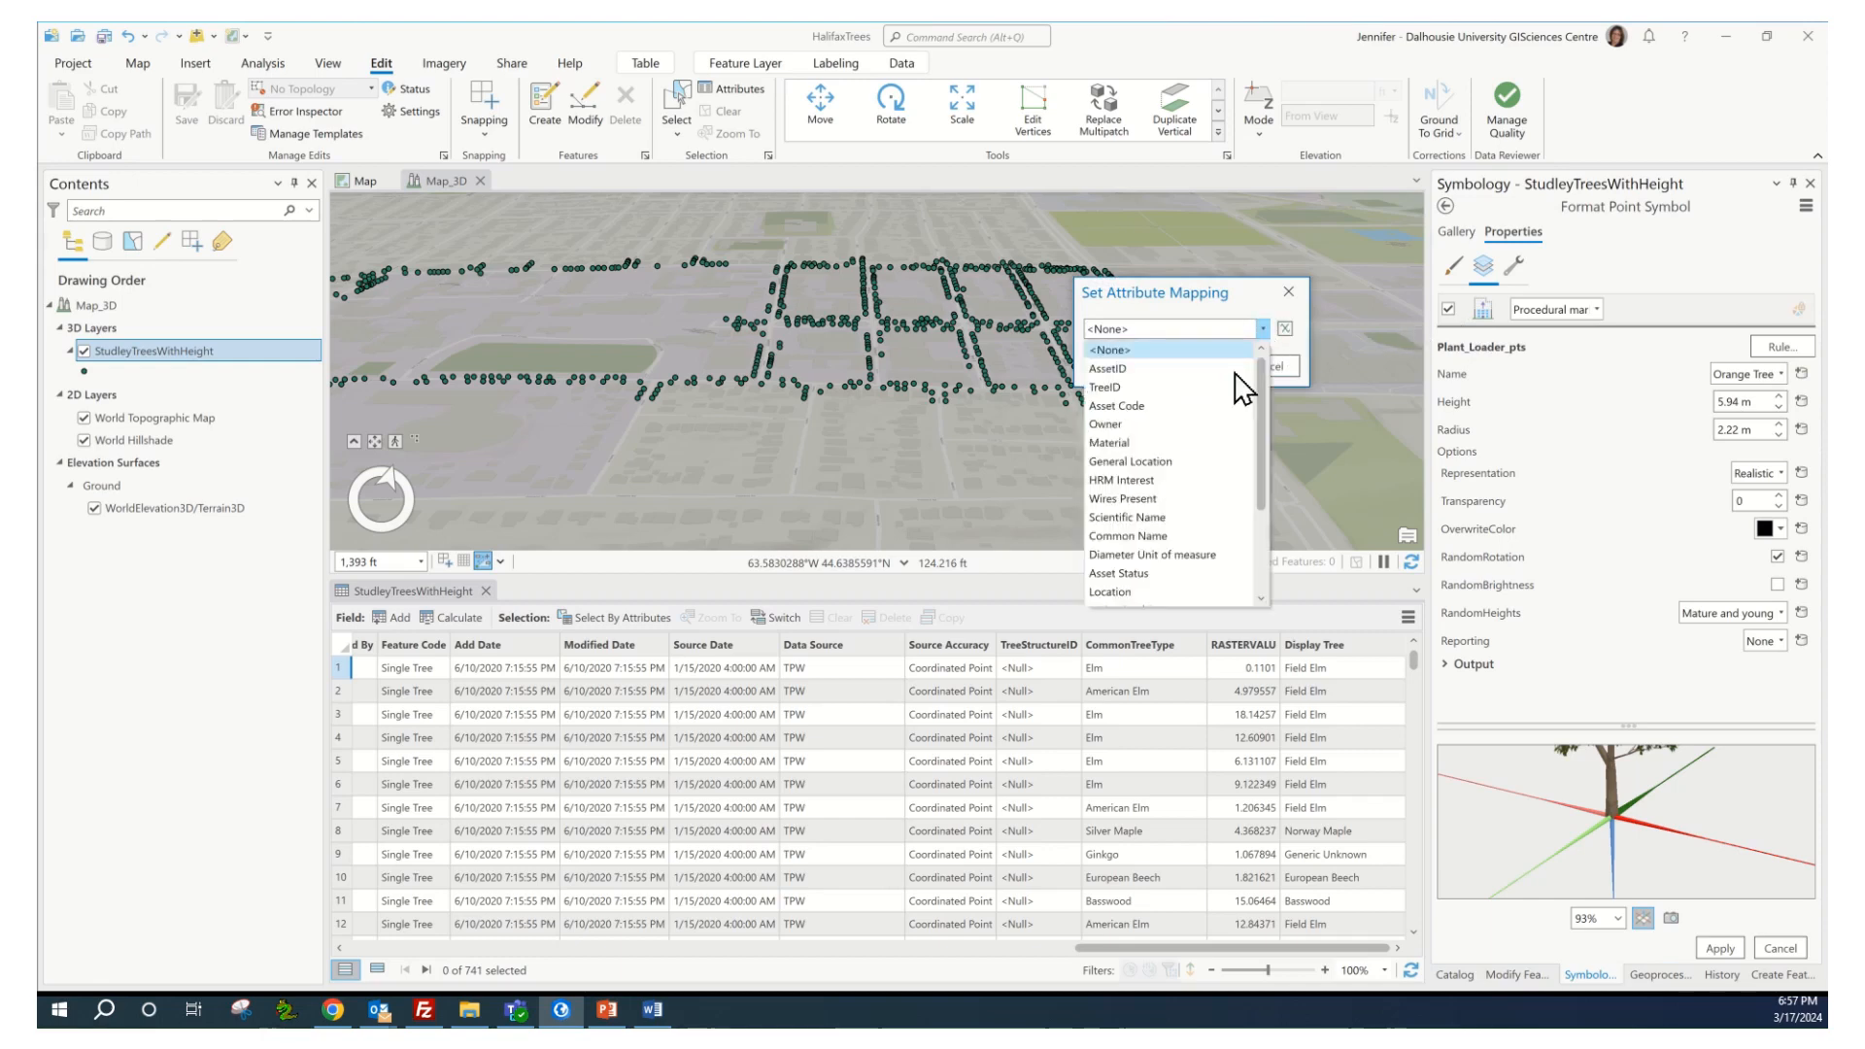
scroll(1204, 505, "down", 2)
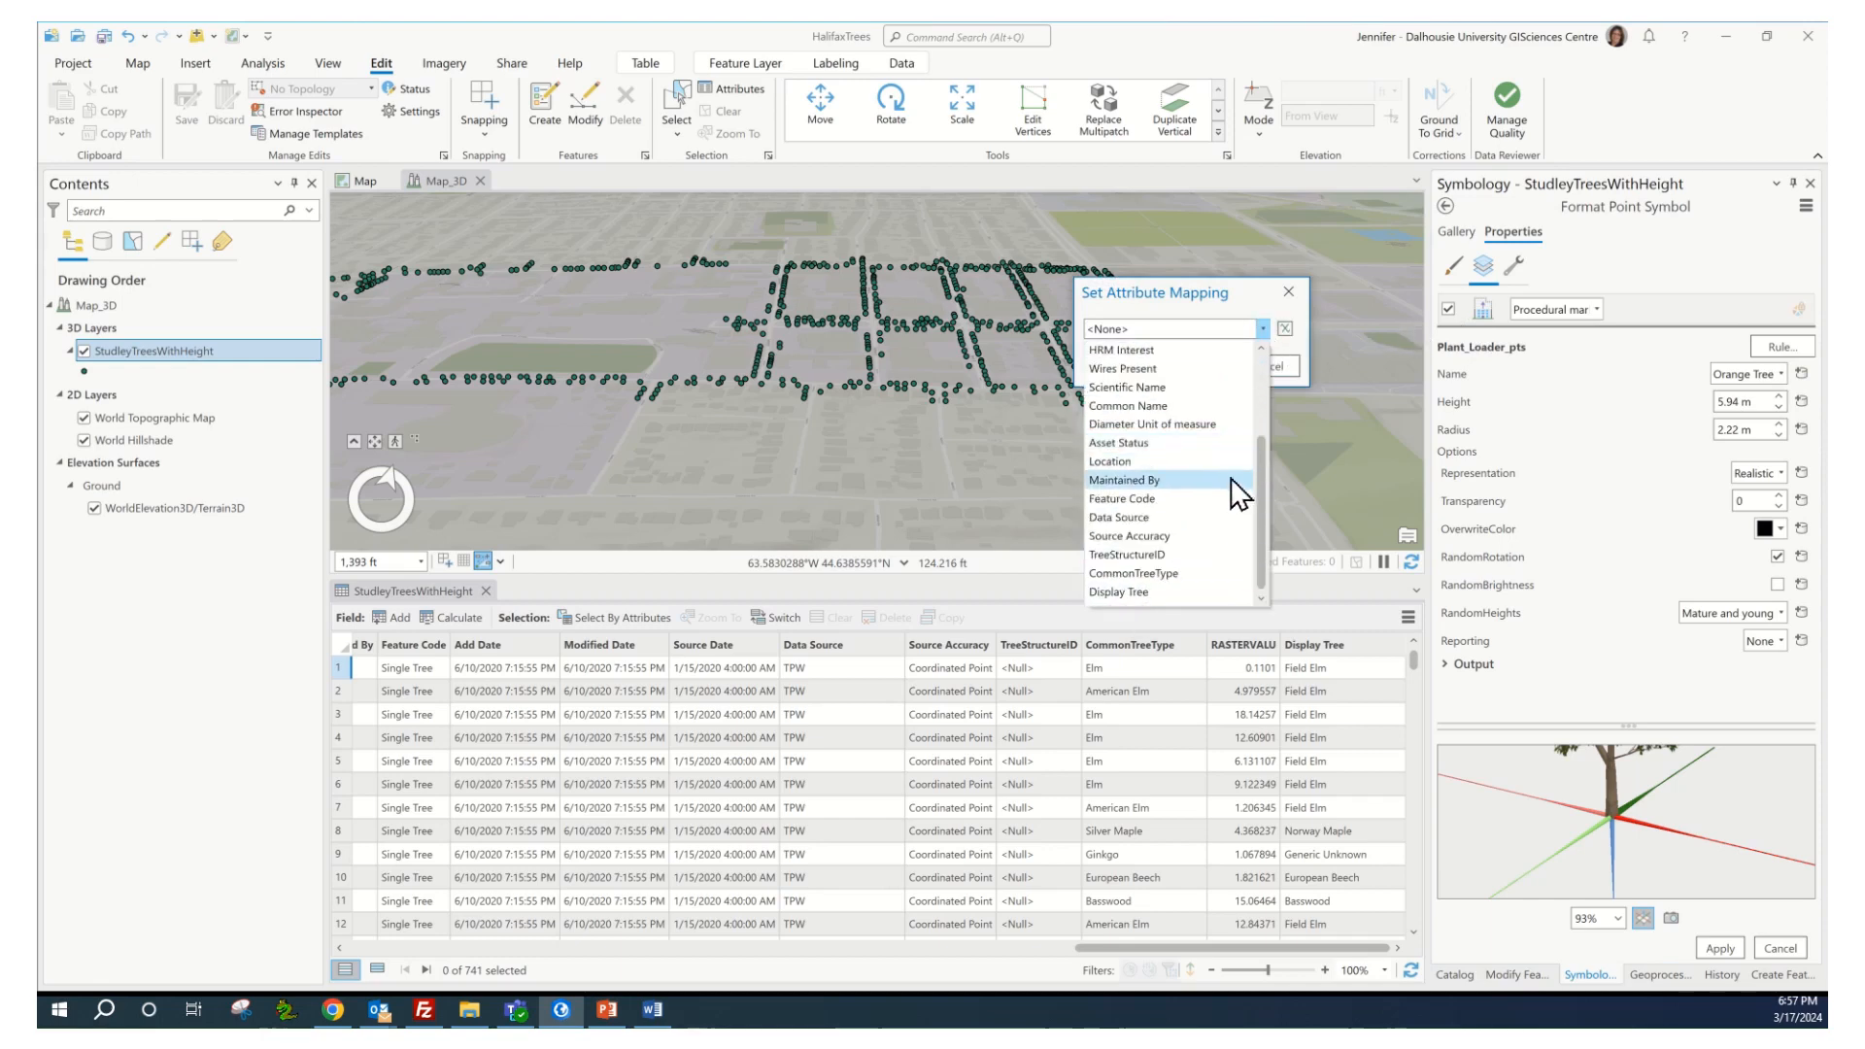
left_click(1153, 595)
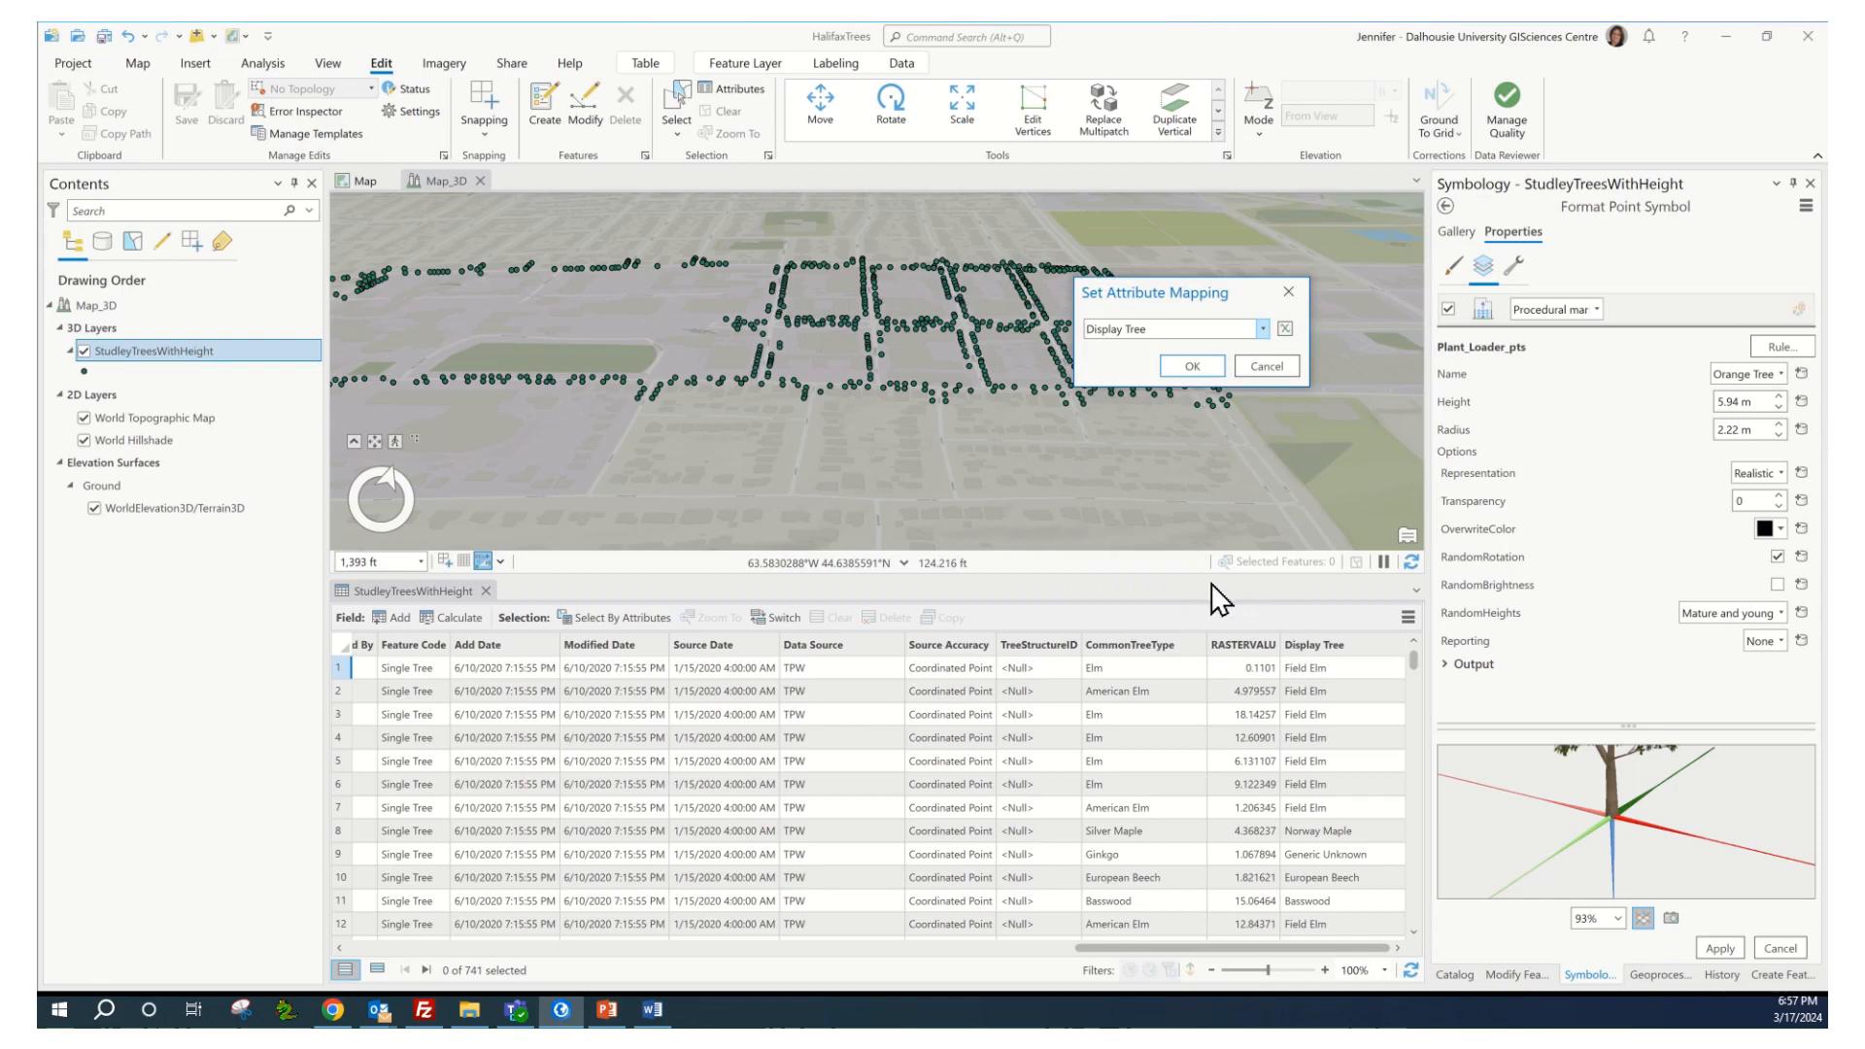
left_click(1192, 367)
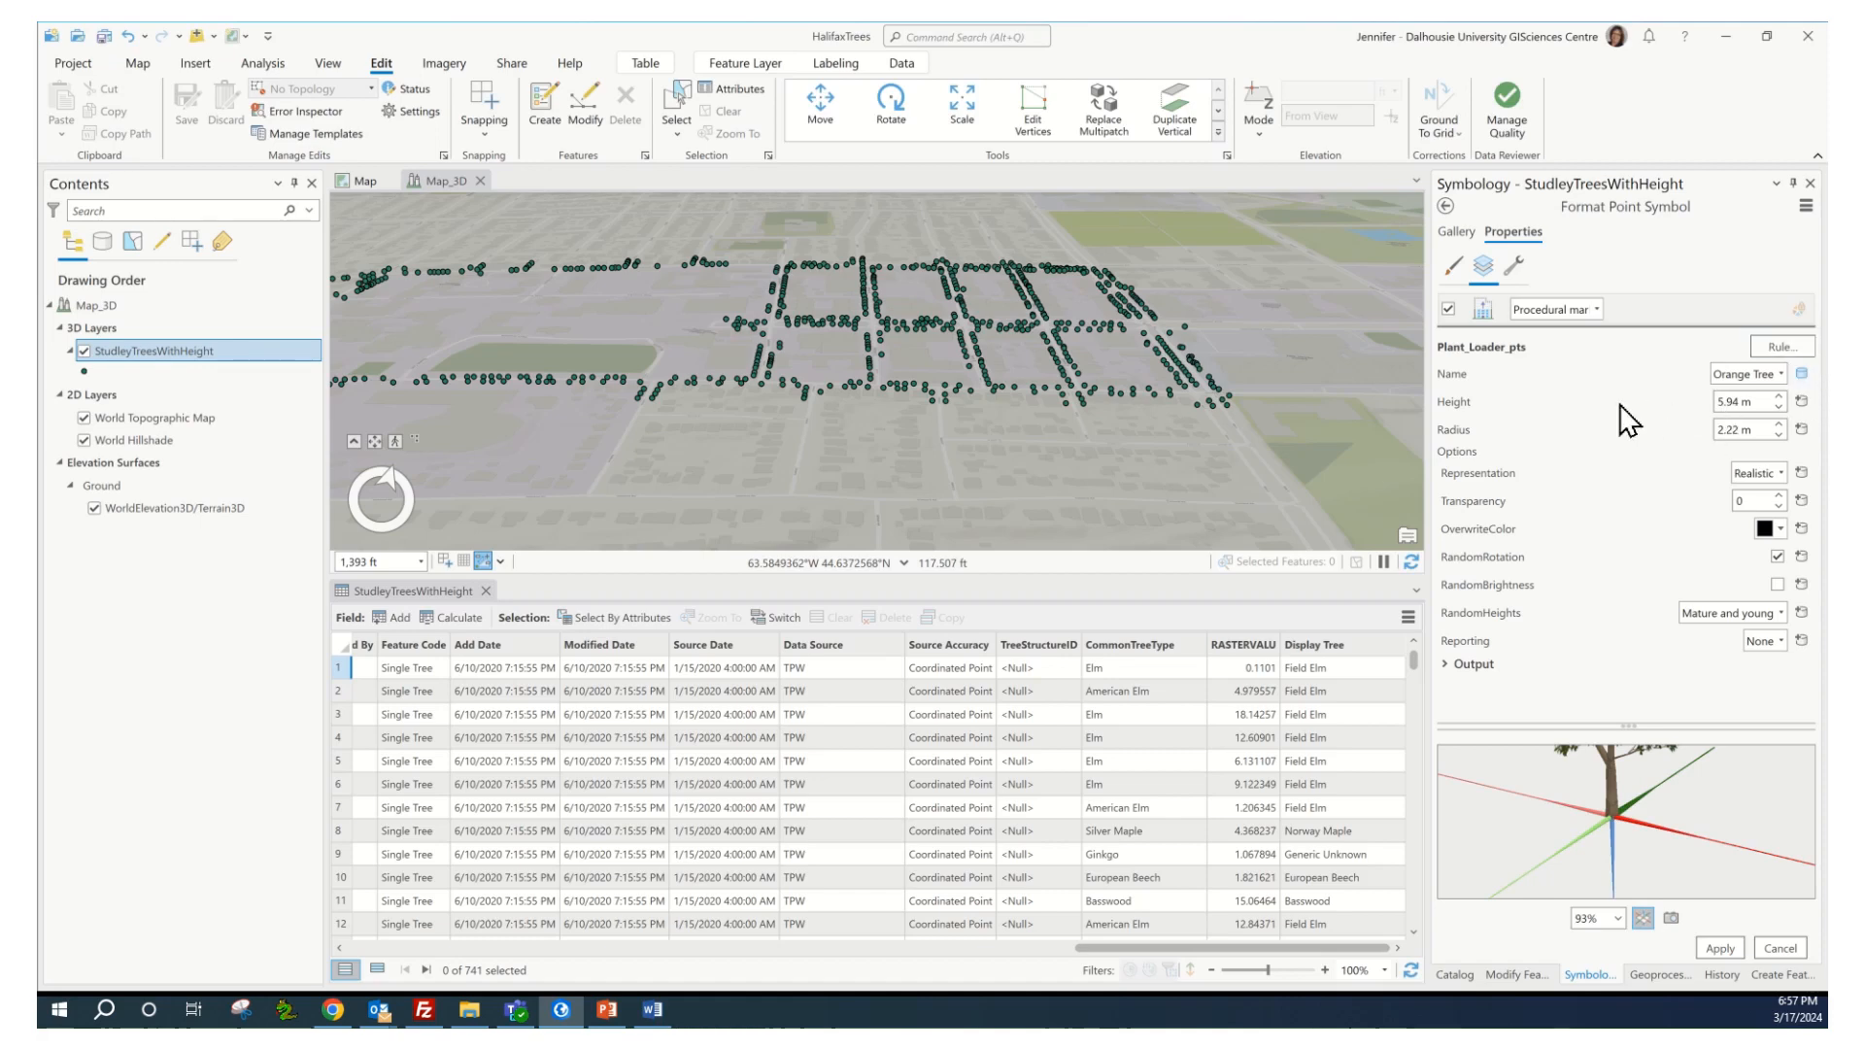
Step: Map the rule's Height property to the RASTERVALU field
left_click(1802, 400)
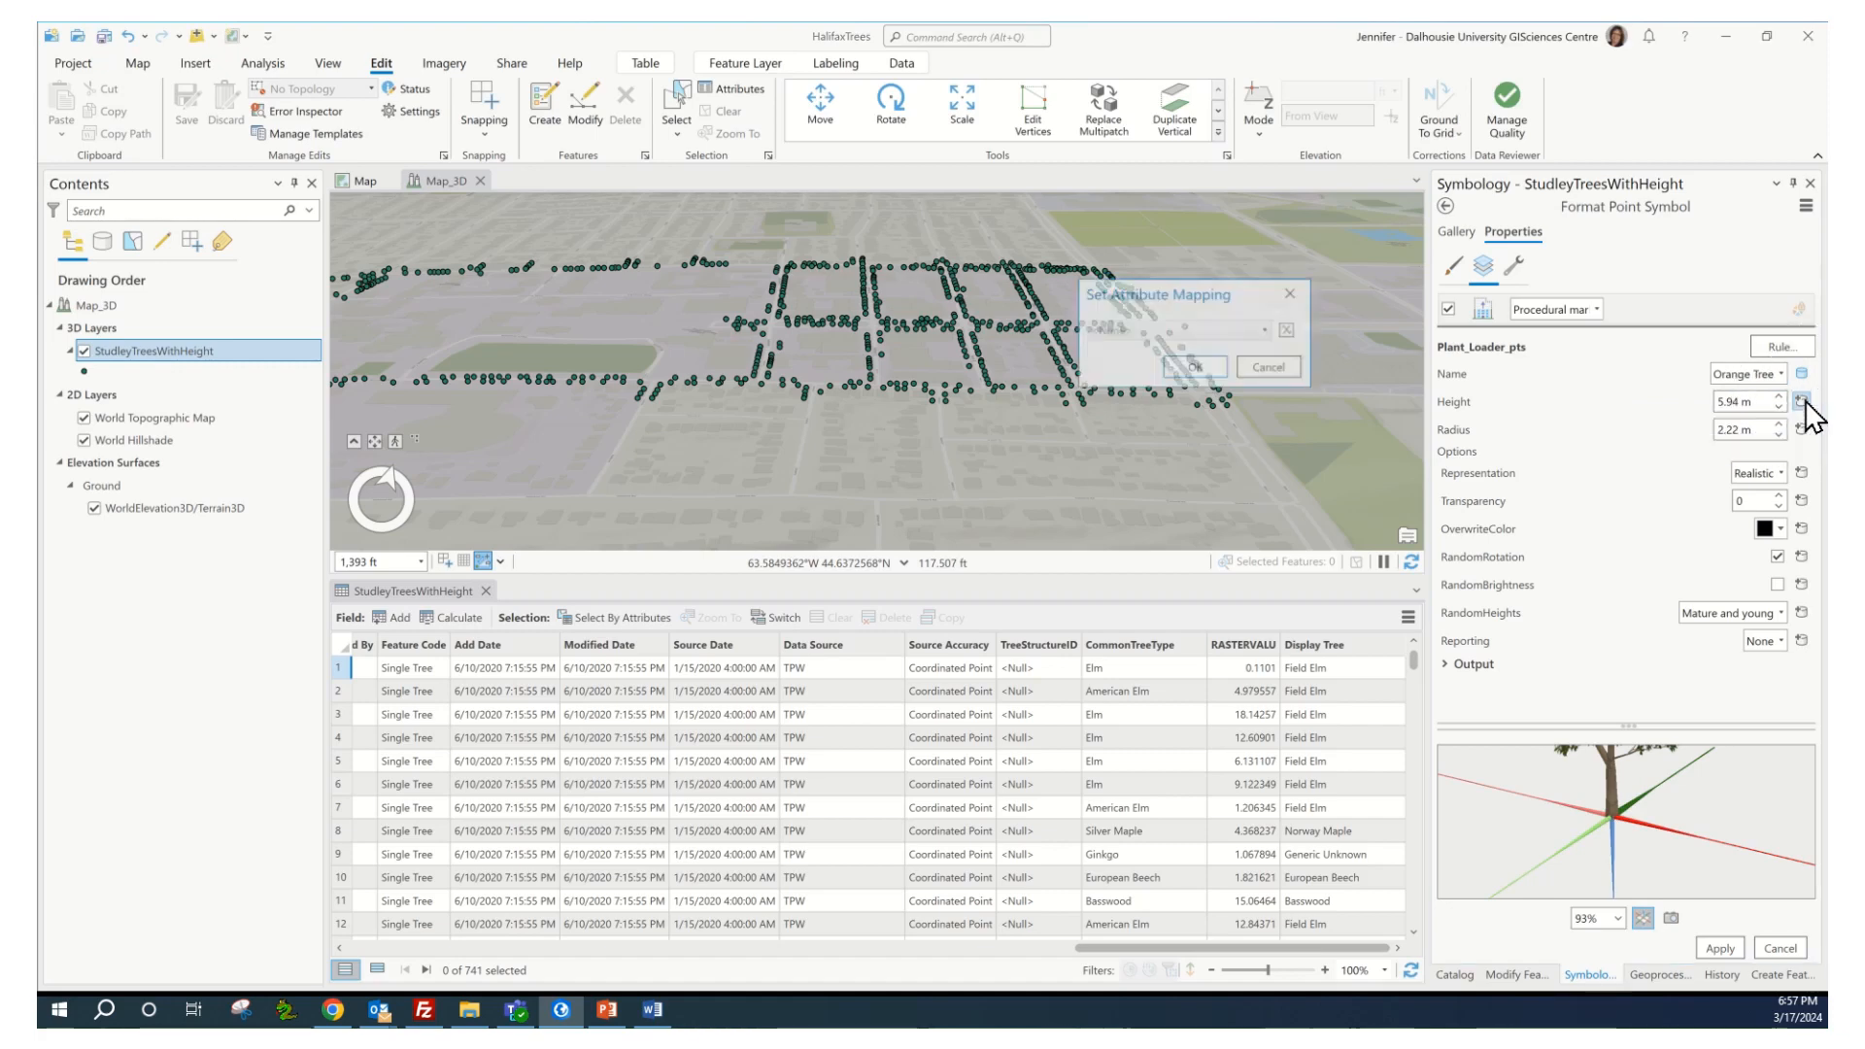
left_click(1262, 328)
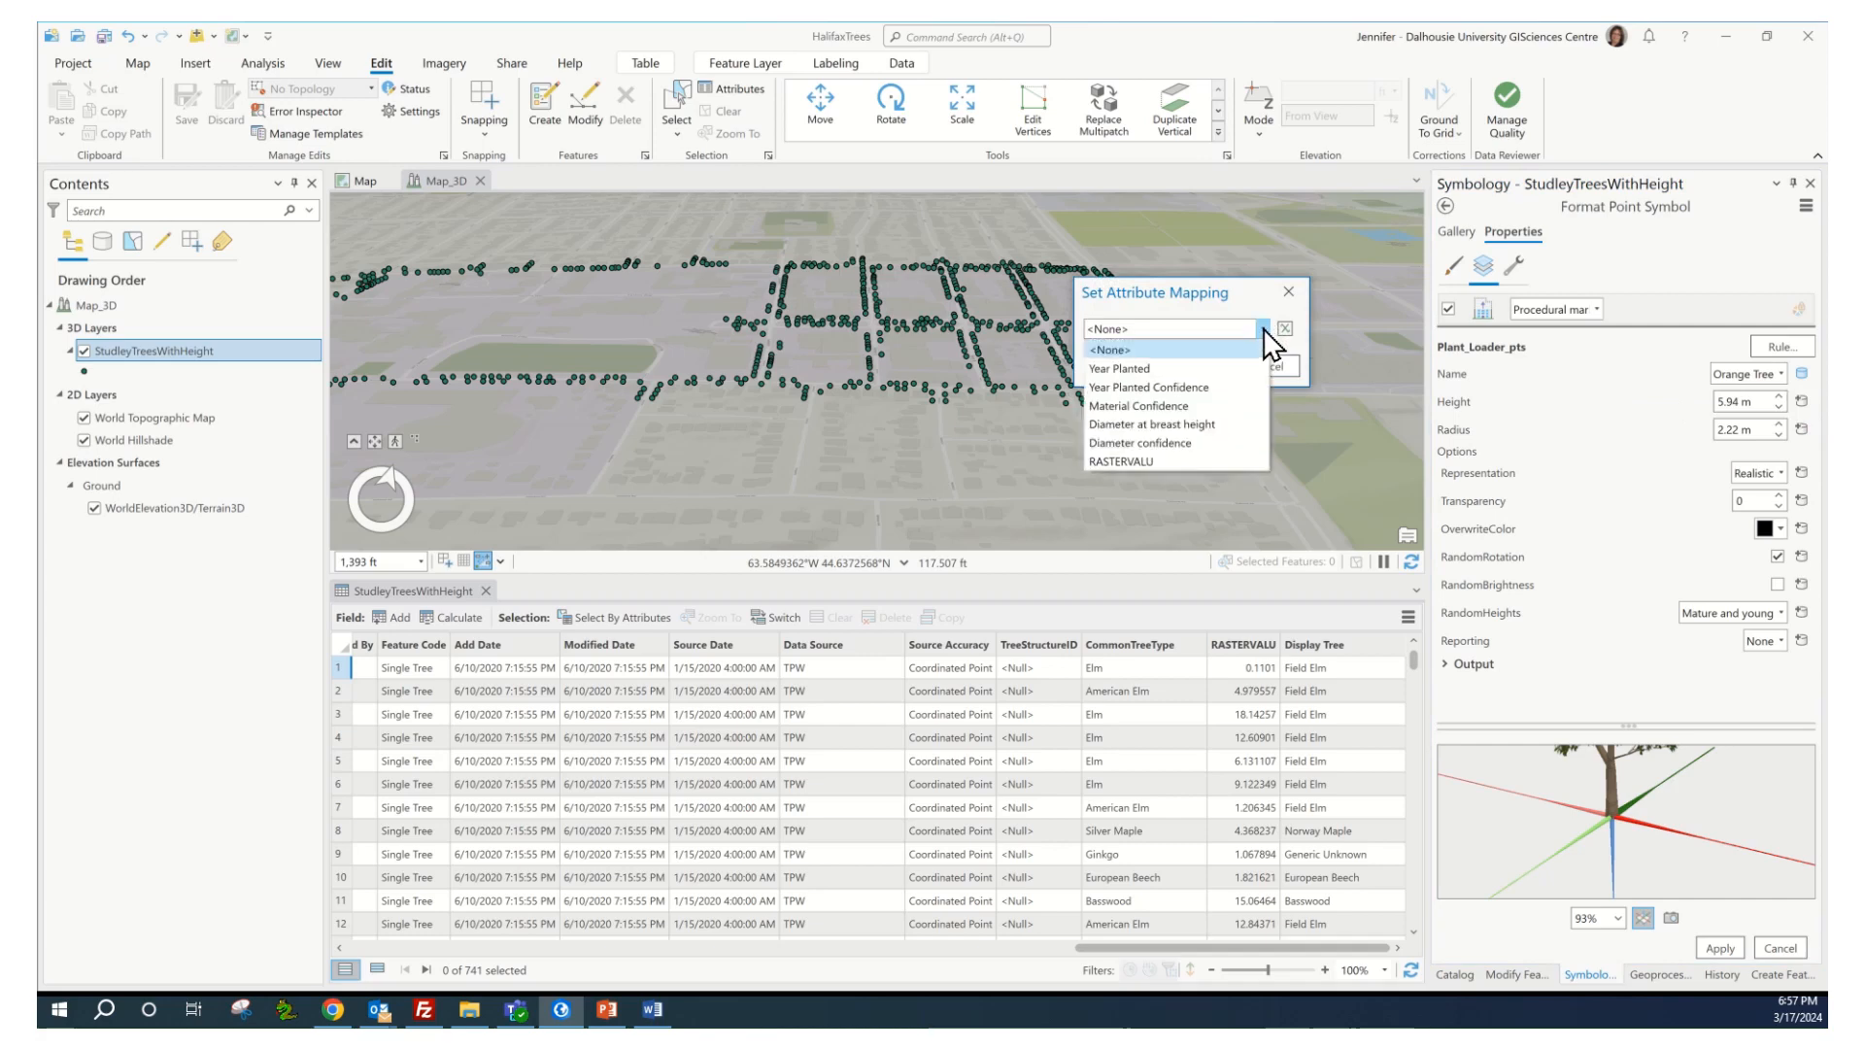
left_click(1142, 459)
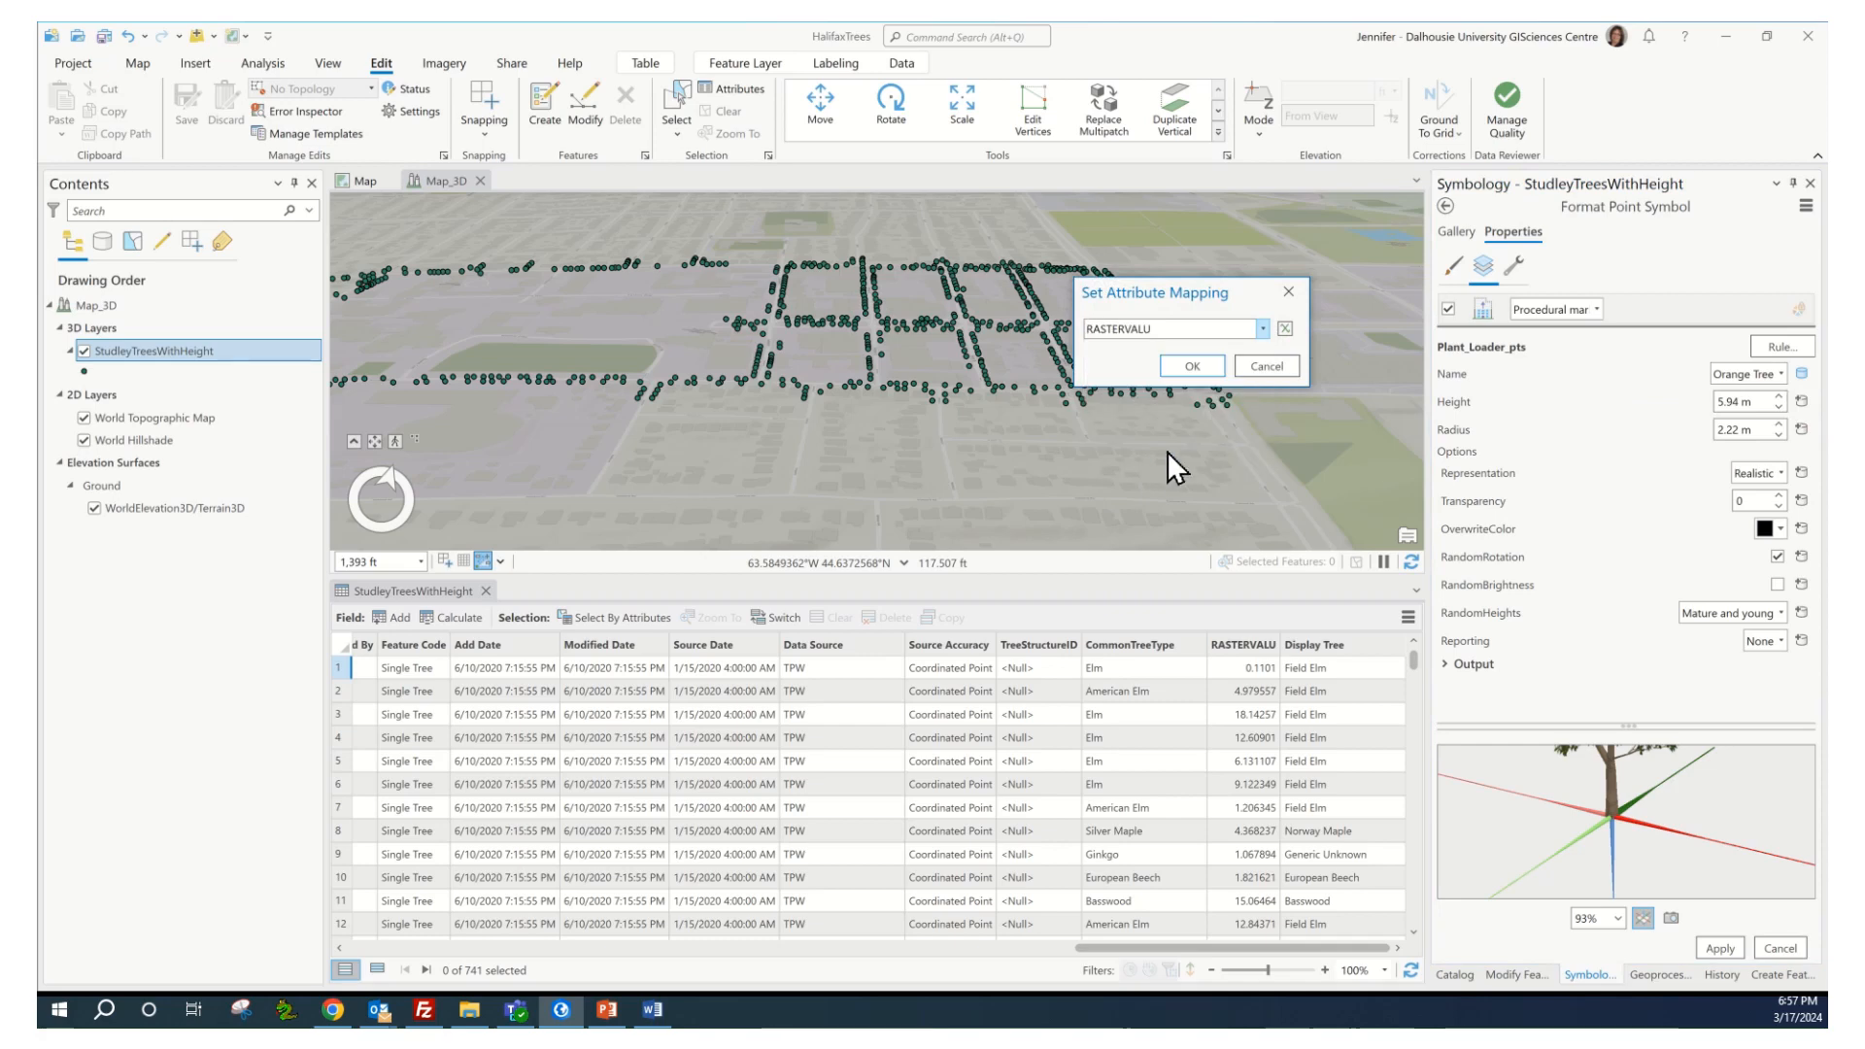
left_click(1201, 369)
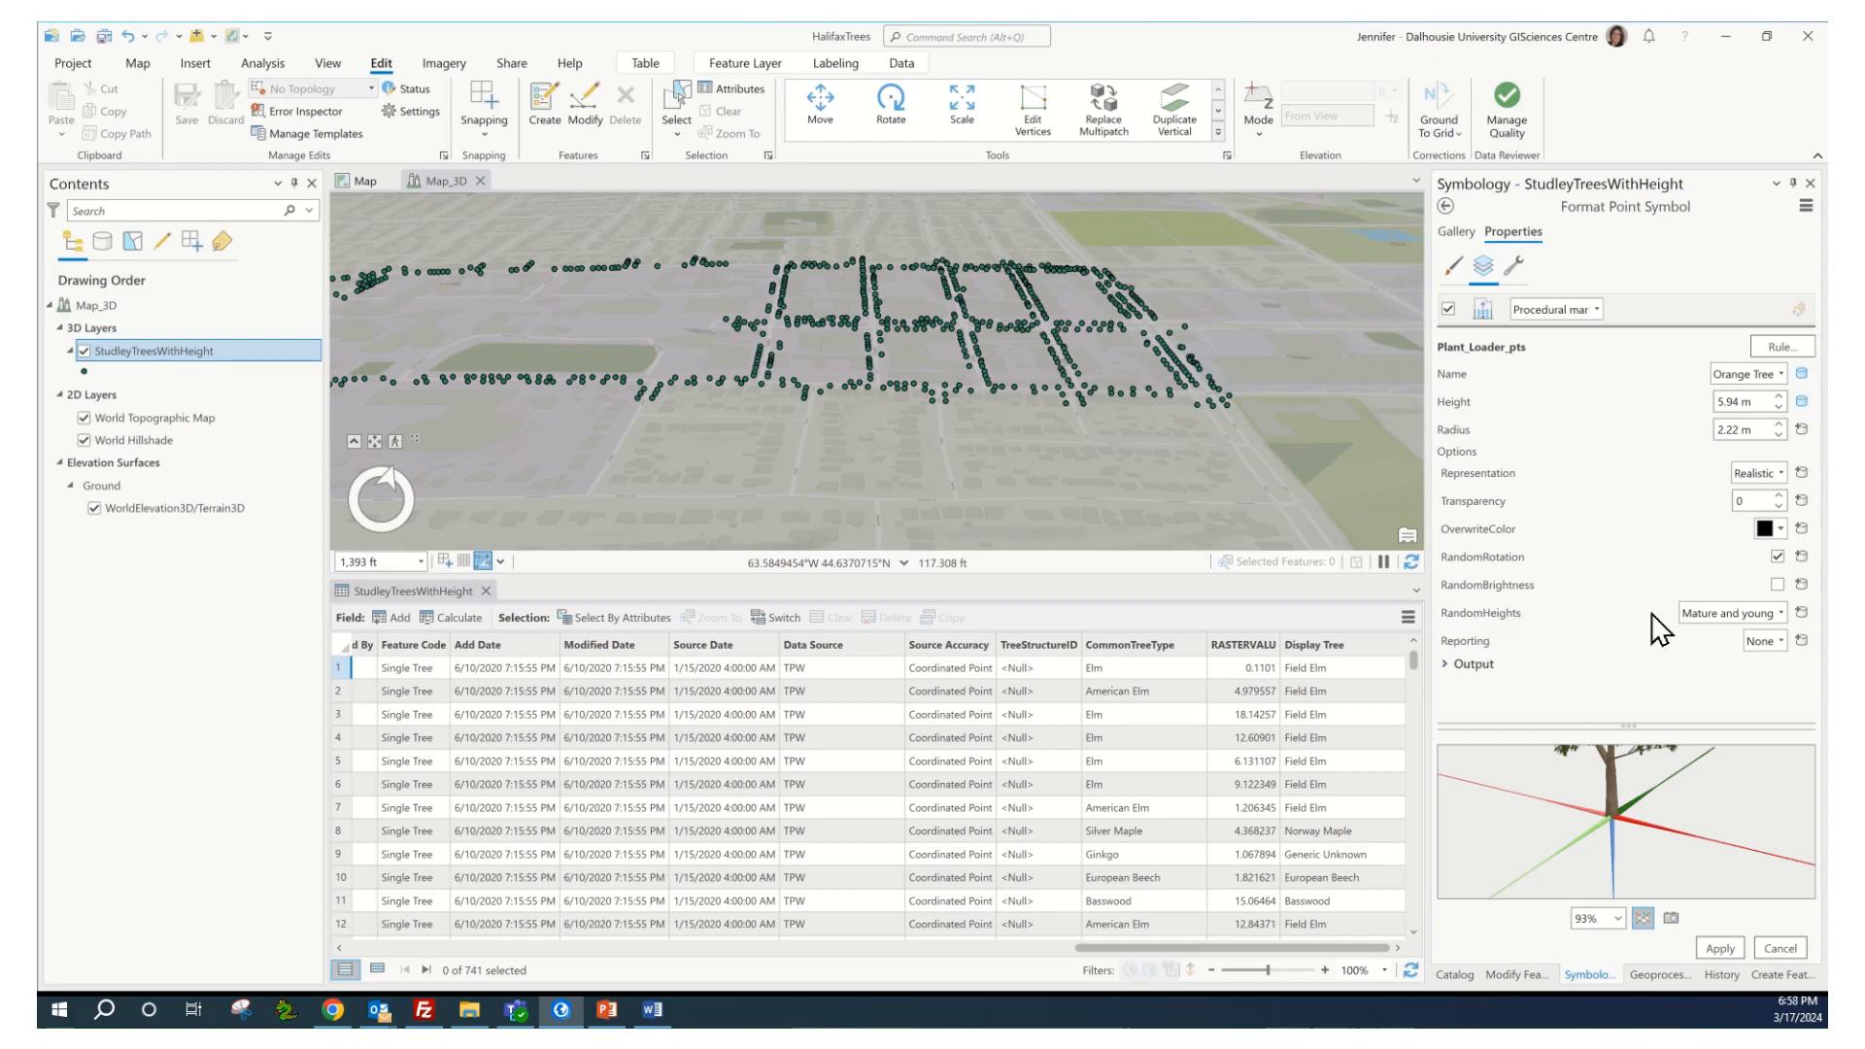
Step: Set RandomHeights to Mature only and apply the procedural tree symbology to the layer
left_click(1779, 612)
left_click(1736, 631)
left_click(1716, 948)
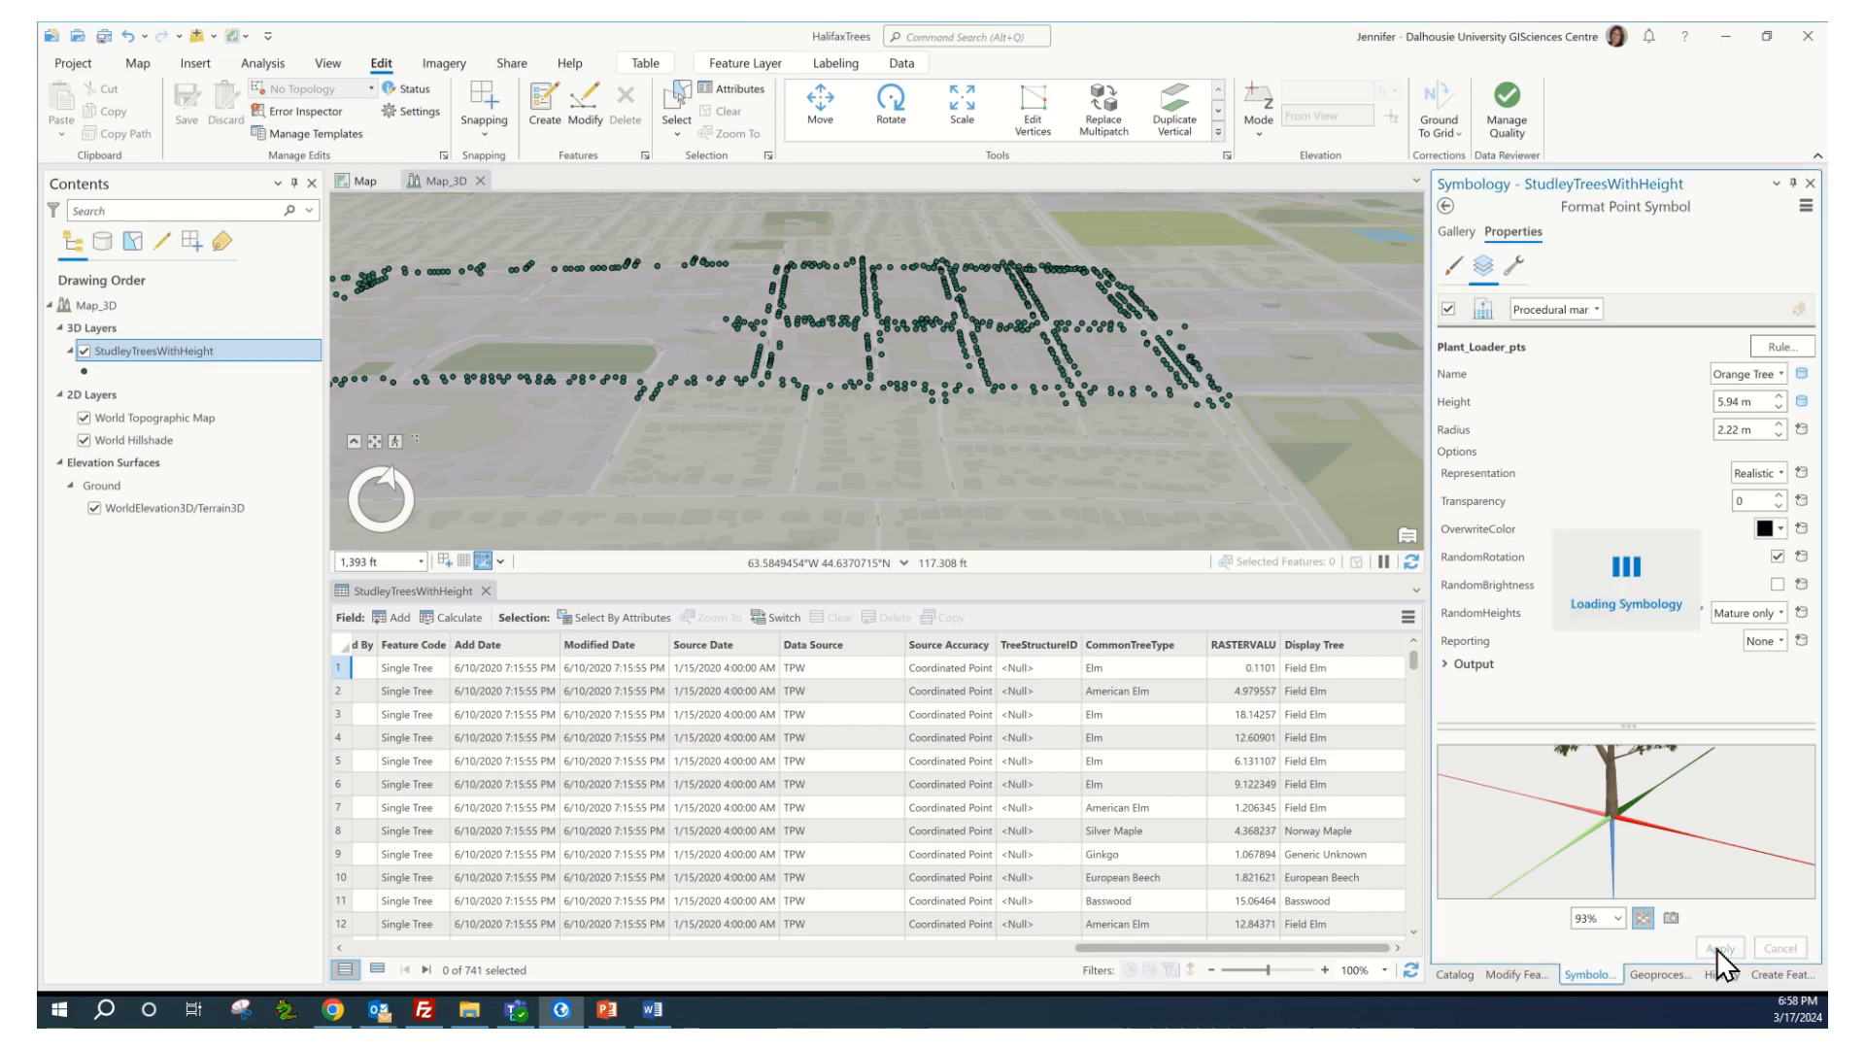